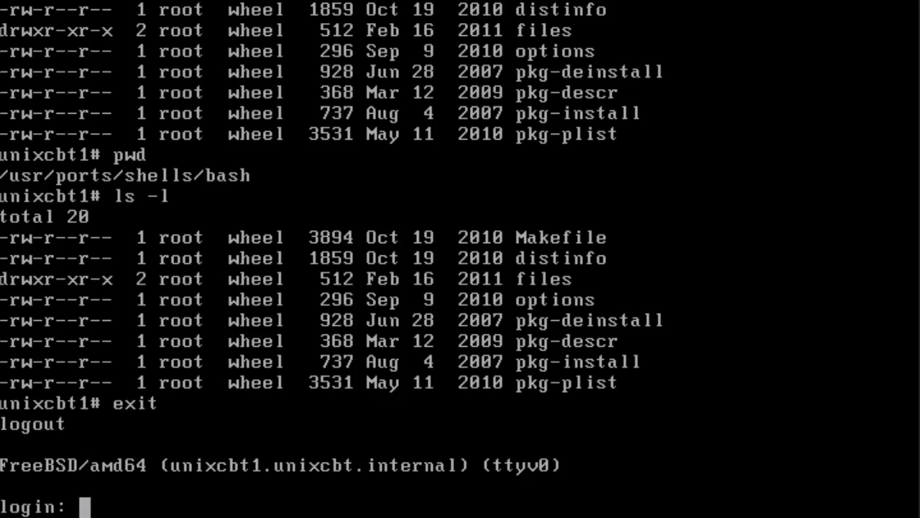
Cycle through virtual consoles ttyv2, ttyv3, ttyv4, ttyv5 and ttyv7, and return to ttyv0.
key(alt+F3)
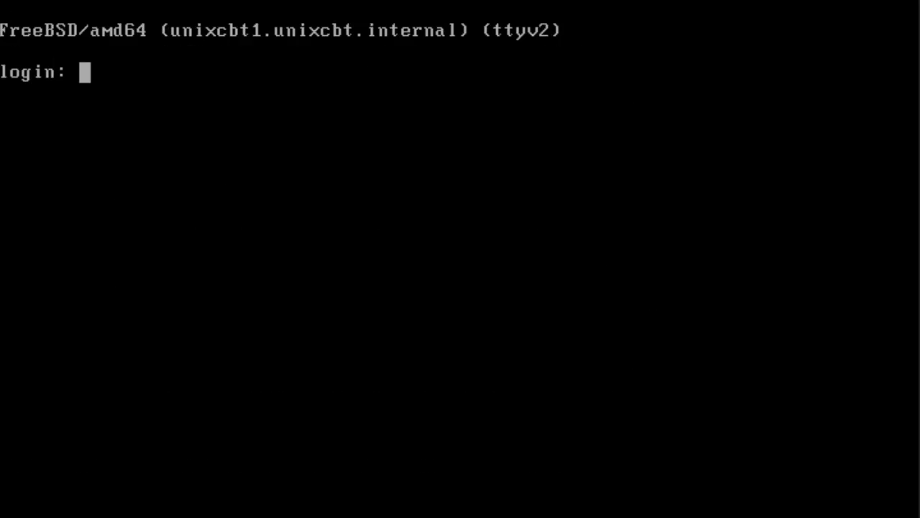
key(alt+F4)
key(alt+F5)
key(alt+F6)
key(alt+F8)
key(alt+F1)
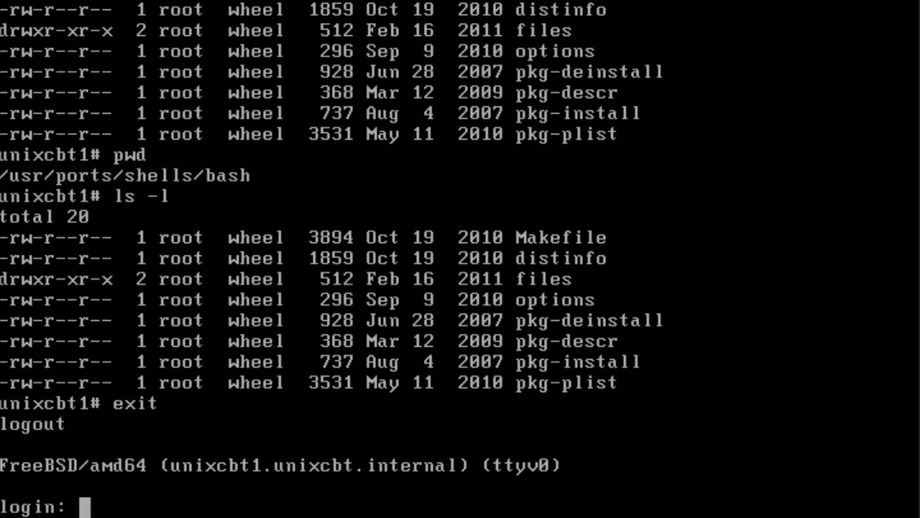
Try to log in on ttyv0 as root with the account password.
text(root)
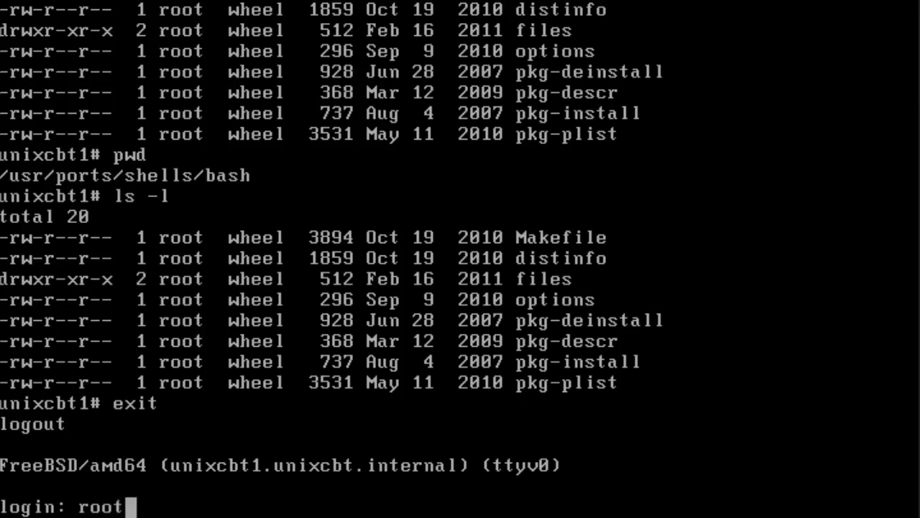
key(Return)
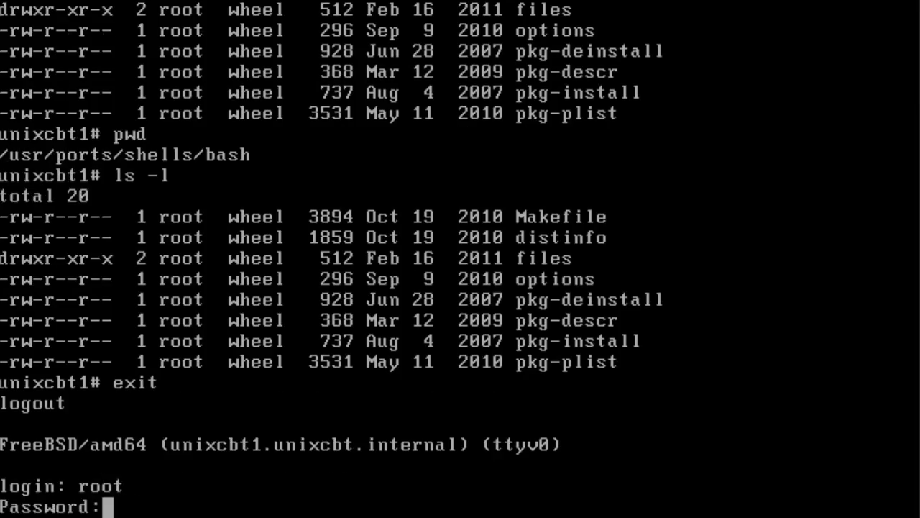
key(Return)
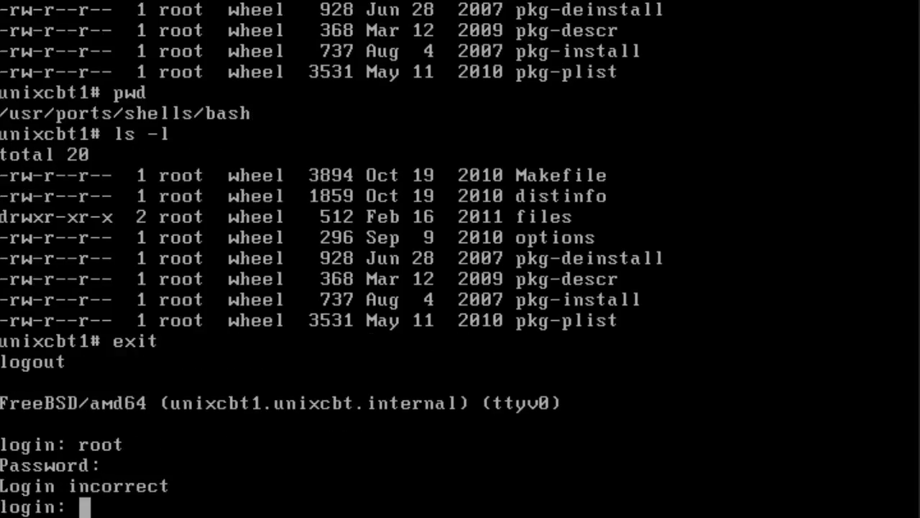
Log in as root at the repeated login prompt, entering the account password.
text(root)
key(Return)
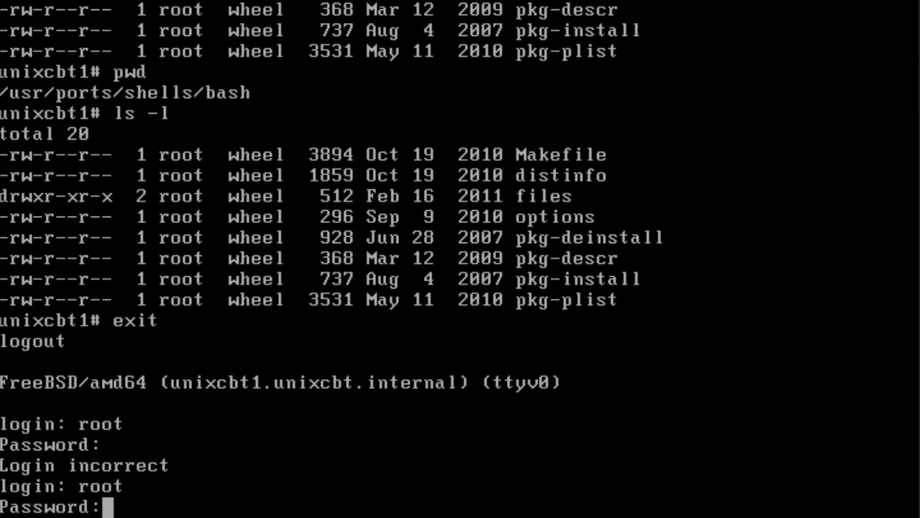
key(Return)
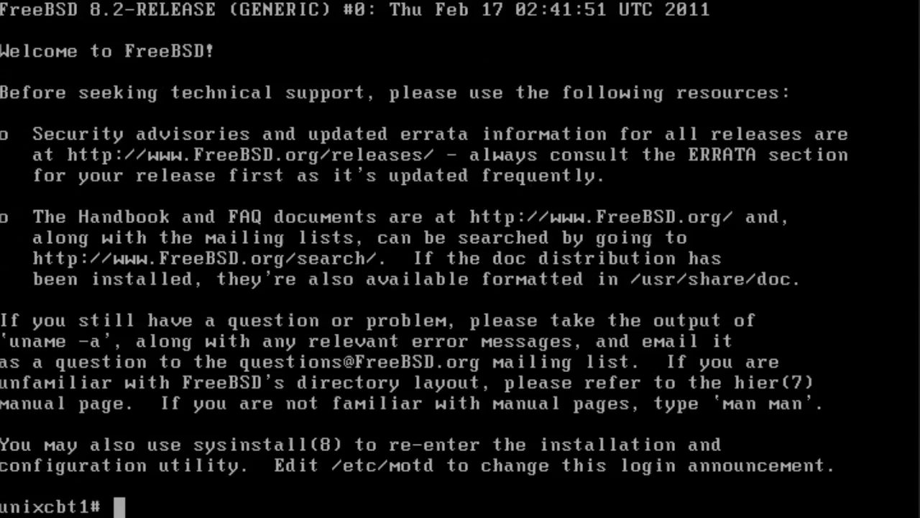
Change to /etc and page through the ttys file with less to examine the virtual, serial and pseudo terminal entries.
text(cd /etc)
key(Return)
text(le)
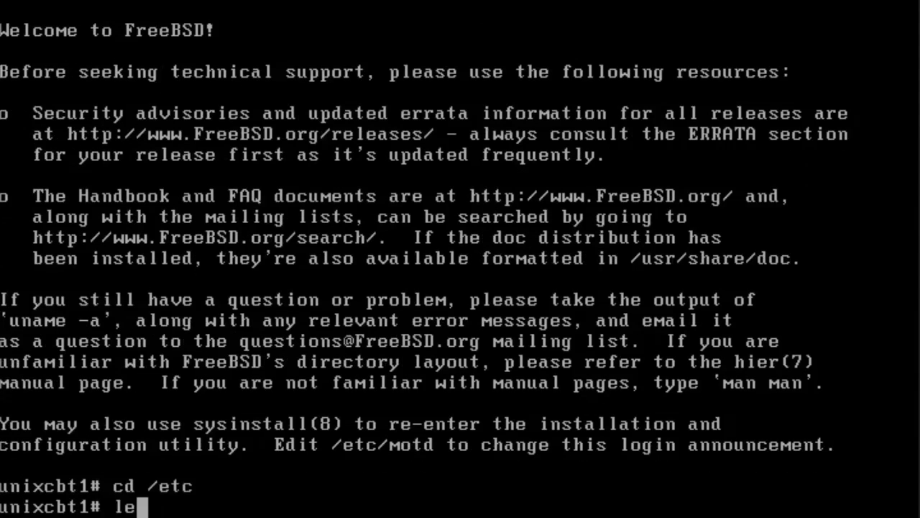
text(ss ttys)
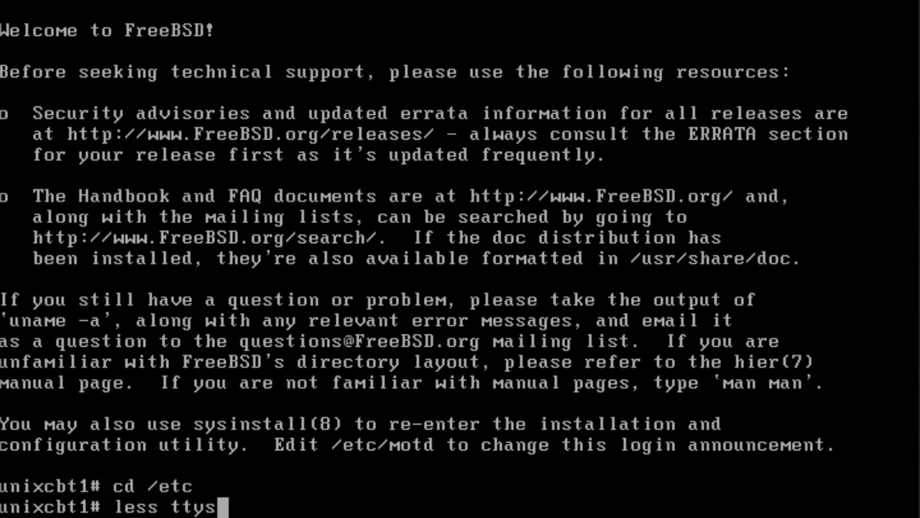
key(Return)
key(space)
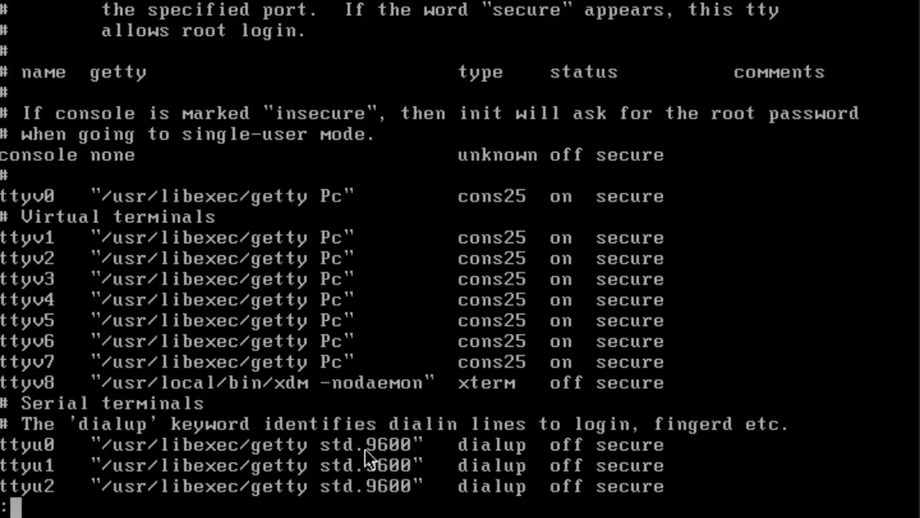
key(space)
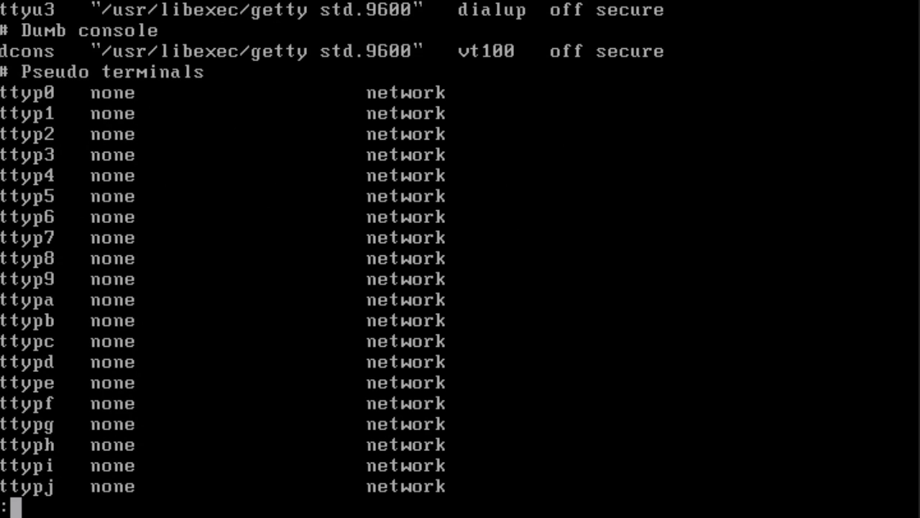
key(b)
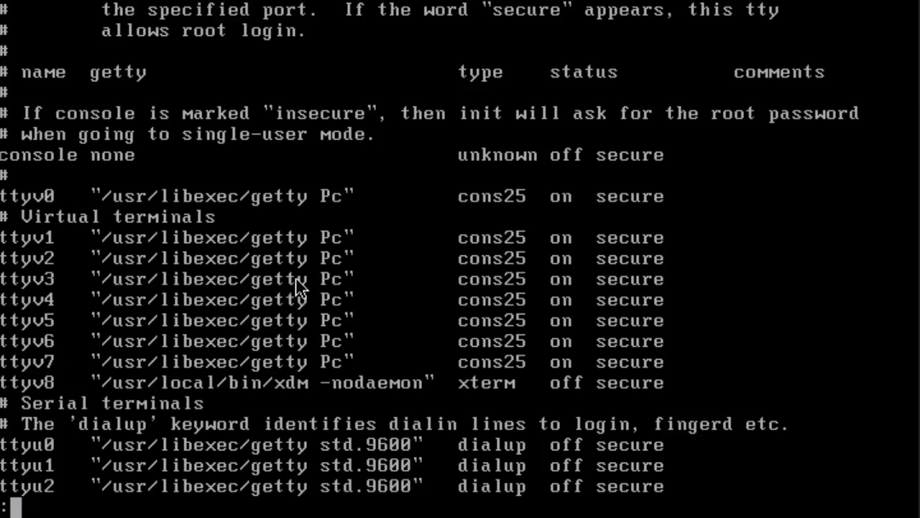
text(q)
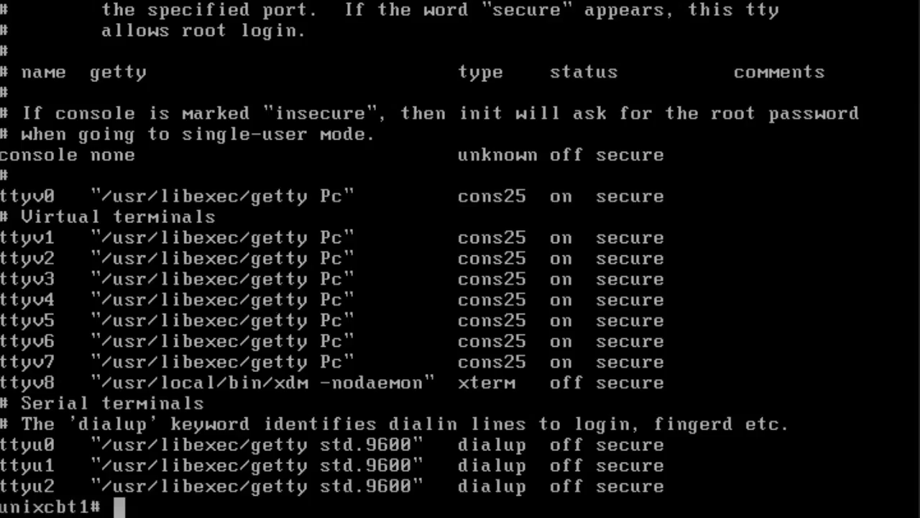
text(tty)
Show the current terminal device with tty and list the getty processes with ps -aux | grep gett.
key(Return)
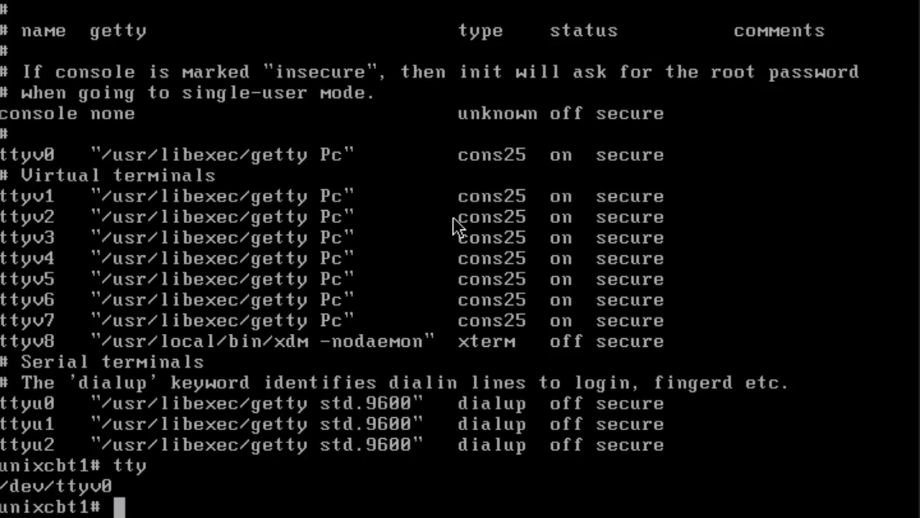
text(ps -)
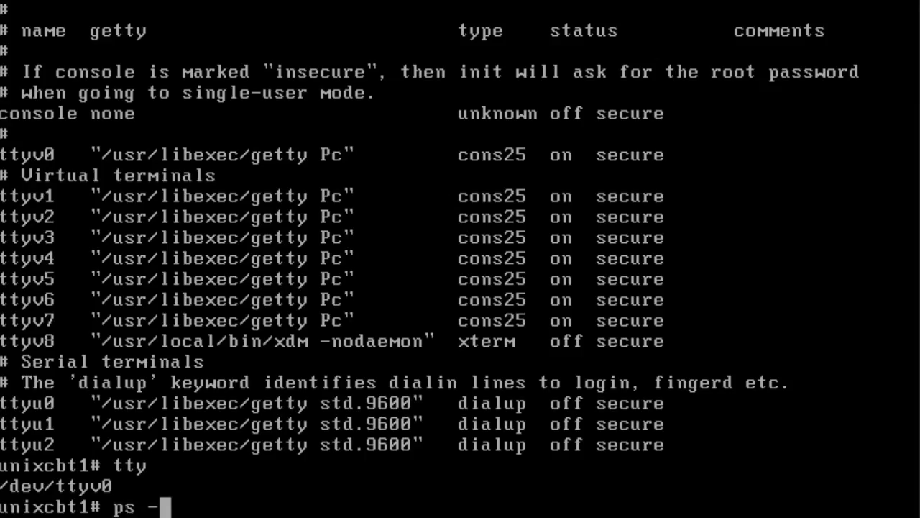
text(aux | grep gett)
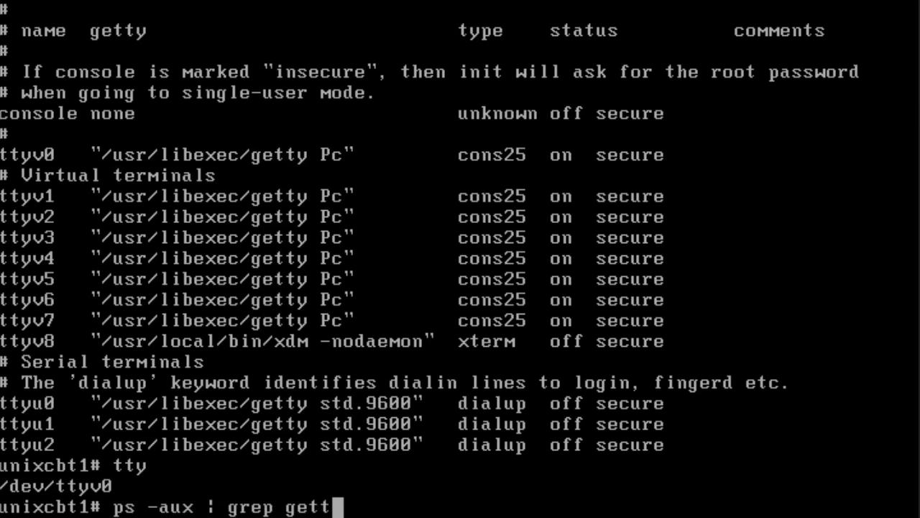
key(Return)
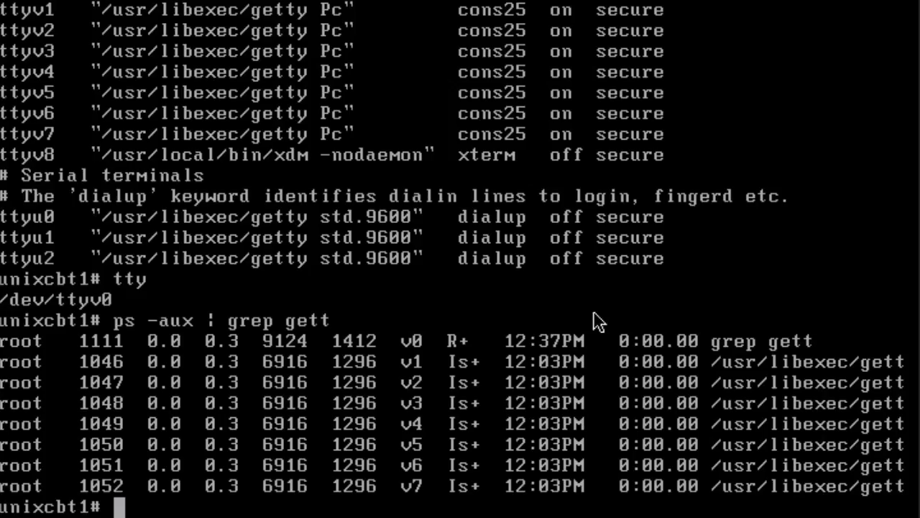
Clear the console and show disk usage of the mounted filesystems with df -h.
text(clear)
key(Return)
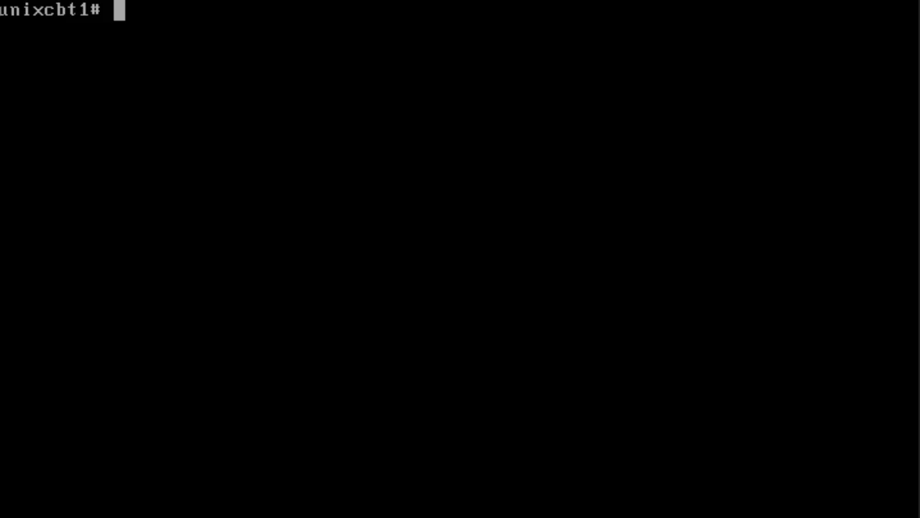
text(df -h)
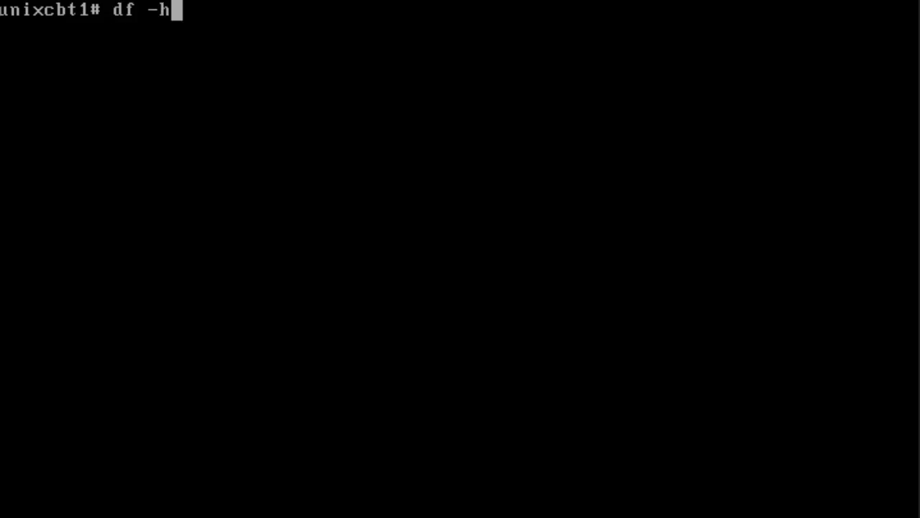
key(Return)
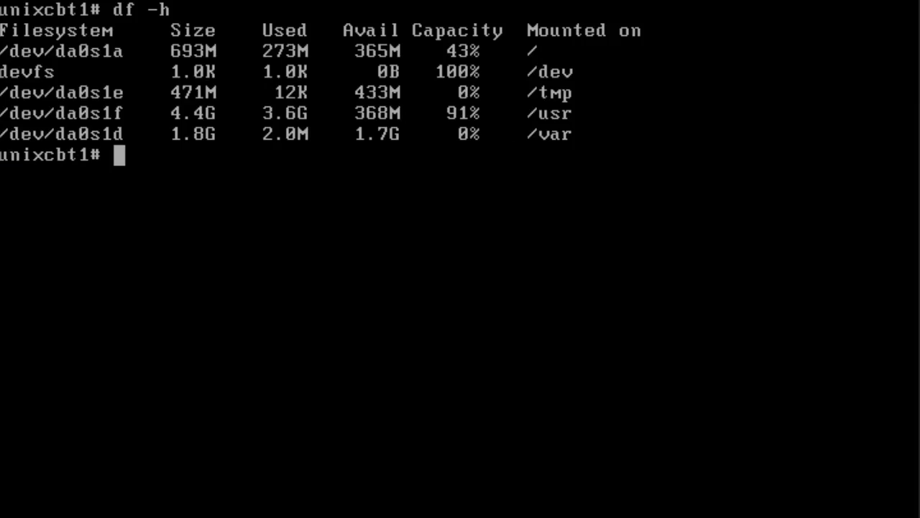
Change to the /usr/ports/ directory and list its contents.
text(cd /usr/ports/)
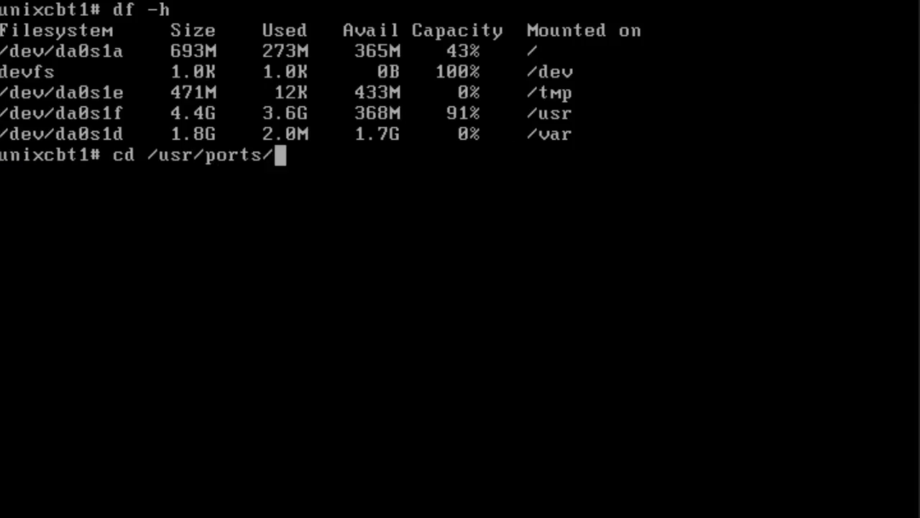
key(Return)
text(ls)
key(Return)
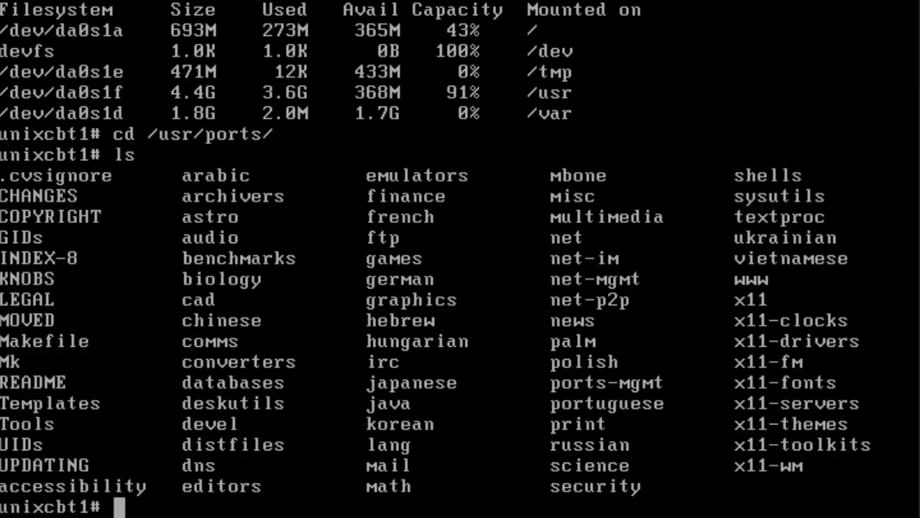
List the ports directory in long format in reverse modification-time order with ls -ltr.
text(ls bas)
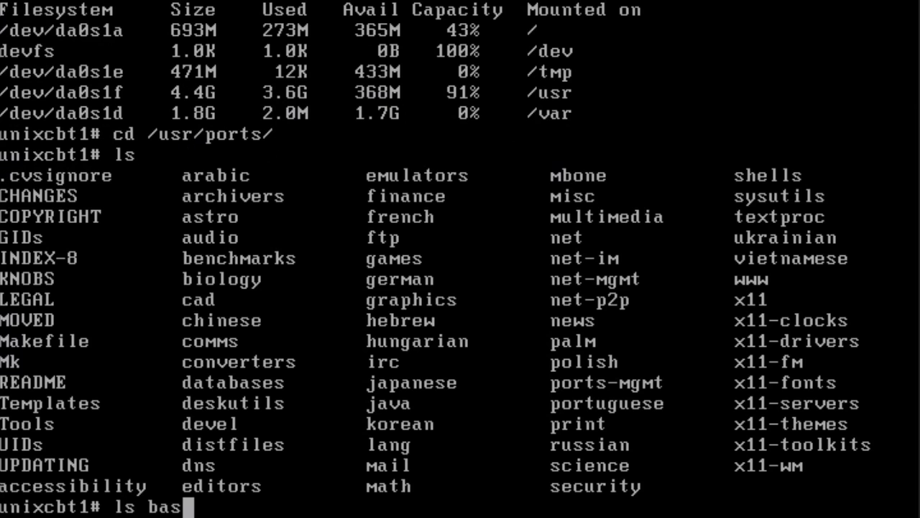
text(h)
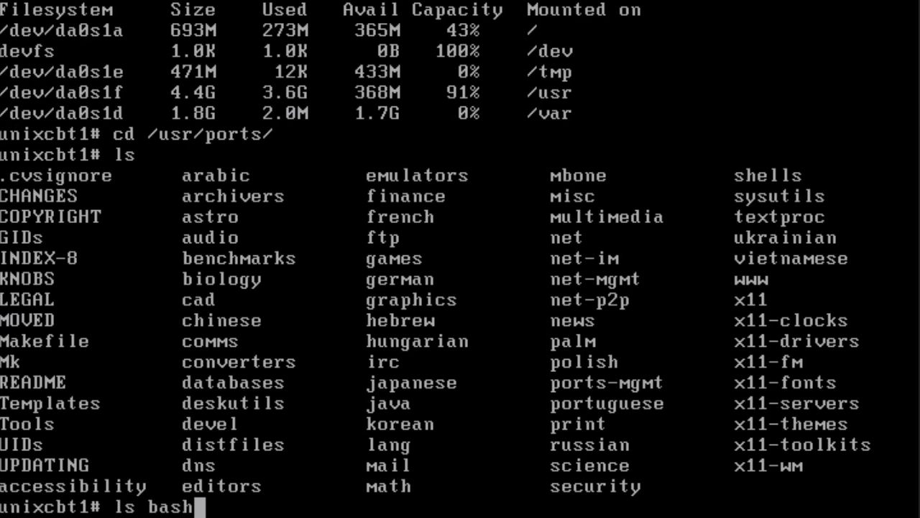
key(Return)
text(-ltr)
key(Return)
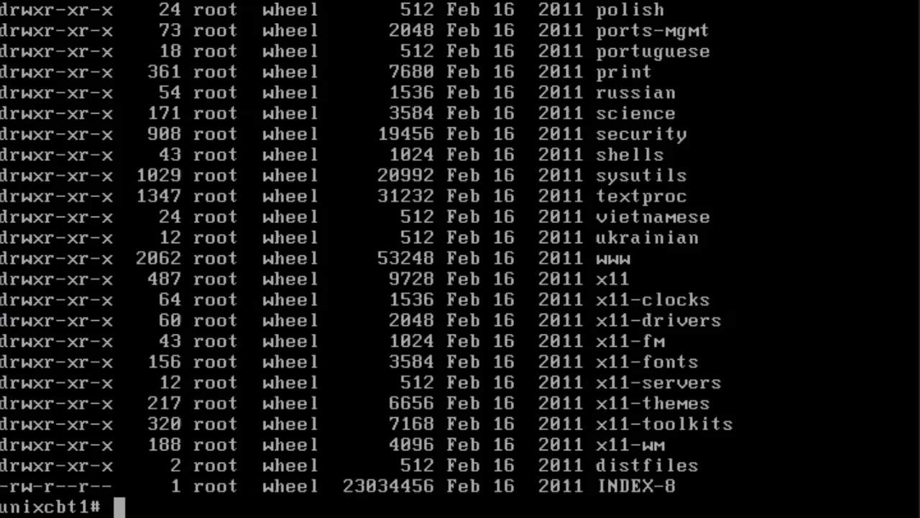
Enter the shells/ category of the ports tree and list its contents.
text(cd shel)
key(Tab)
key(Return)
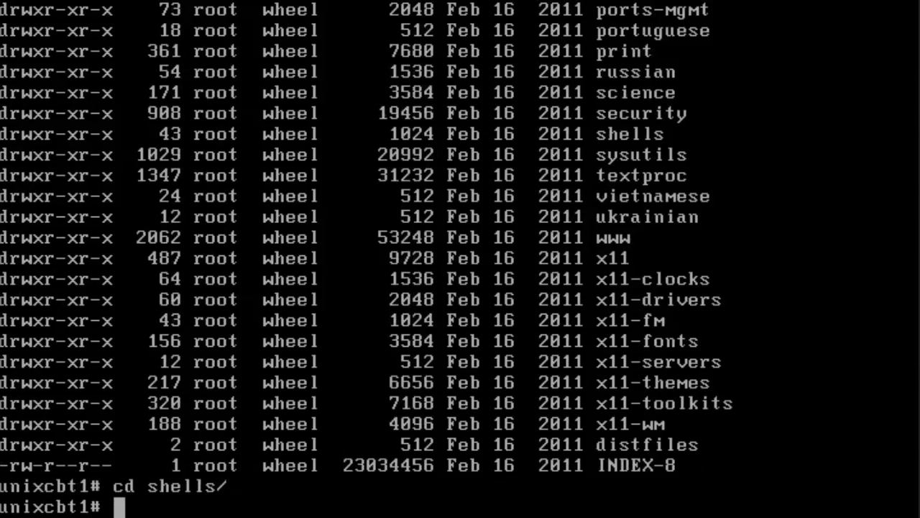
text(ls)
key(Return)
Enter the bash port directory and list its files, first briefly and again in long format with ls -l.
text(cd bash)
key(Return)
text(ls)
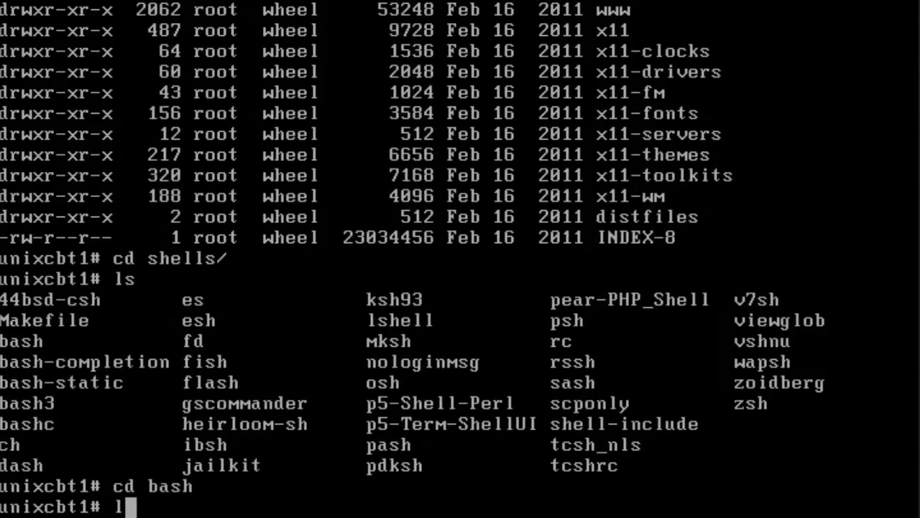
key(Return)
text(ls -l)
key(Return)
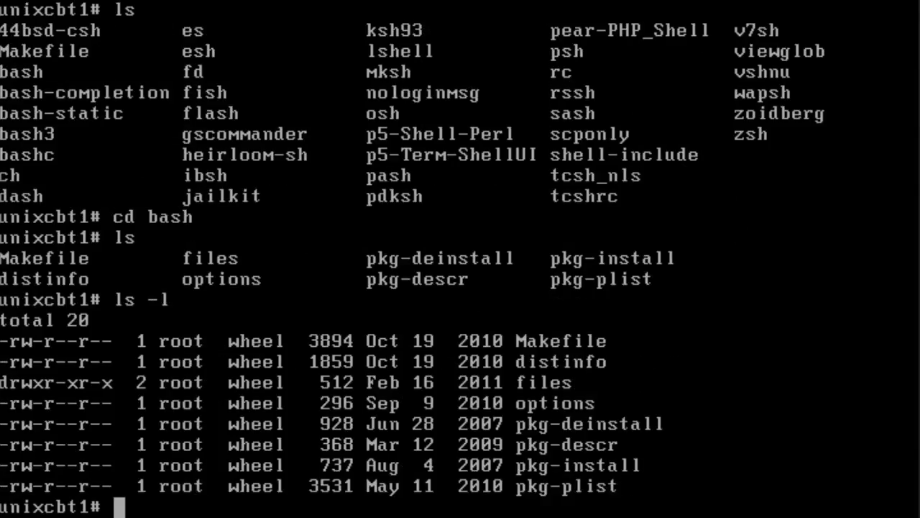
Look up where bash is located using which bash and whereis bash.
text(which bs)
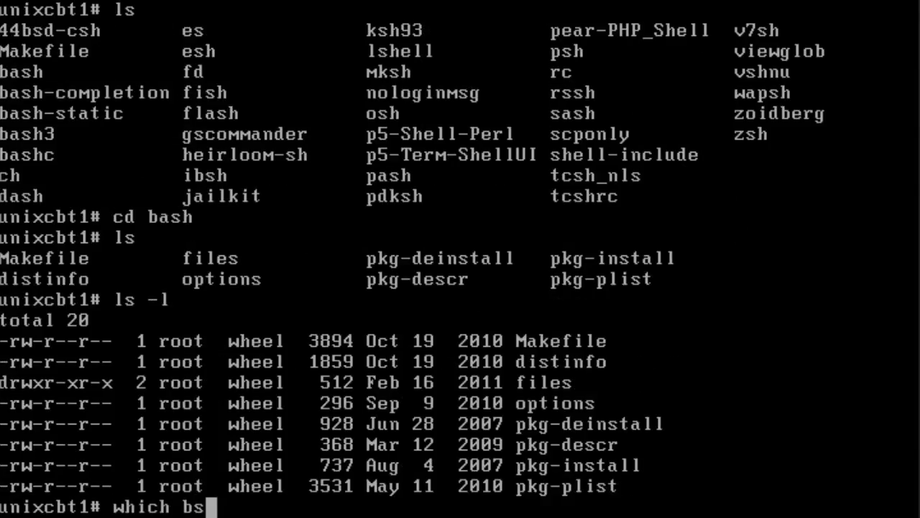
key(BackSpace)
text(ash)
key(Return)
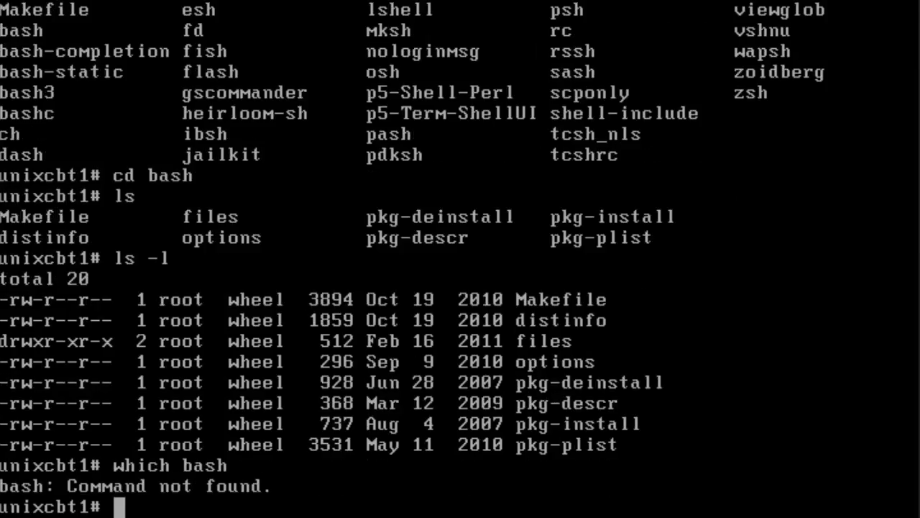
text(whereis bash)
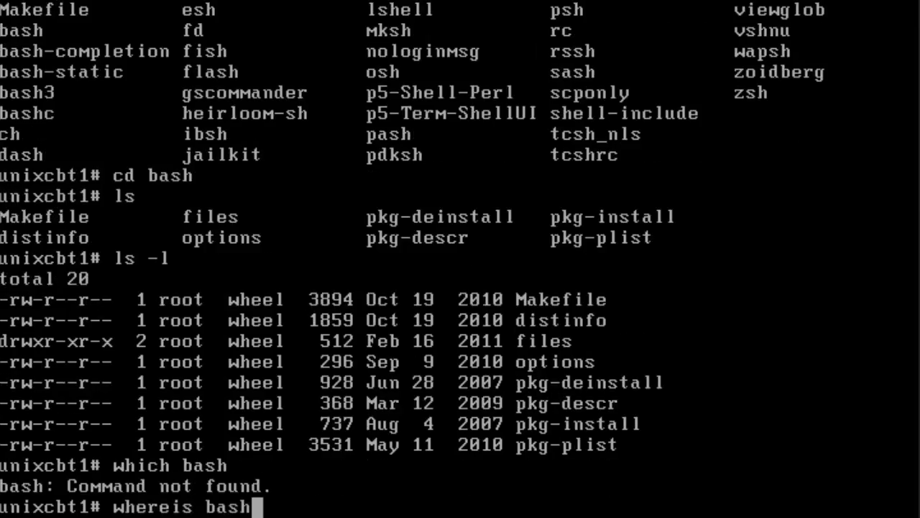
key(Return)
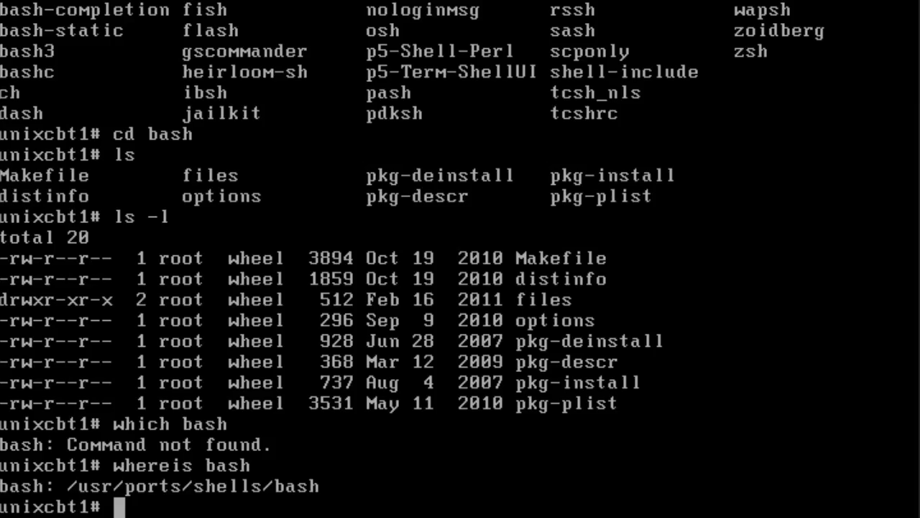
Summarize the disk usage of the bash port directory with du -chs.
text(du -ch)
key(BackSpace)
key(BackSpace)
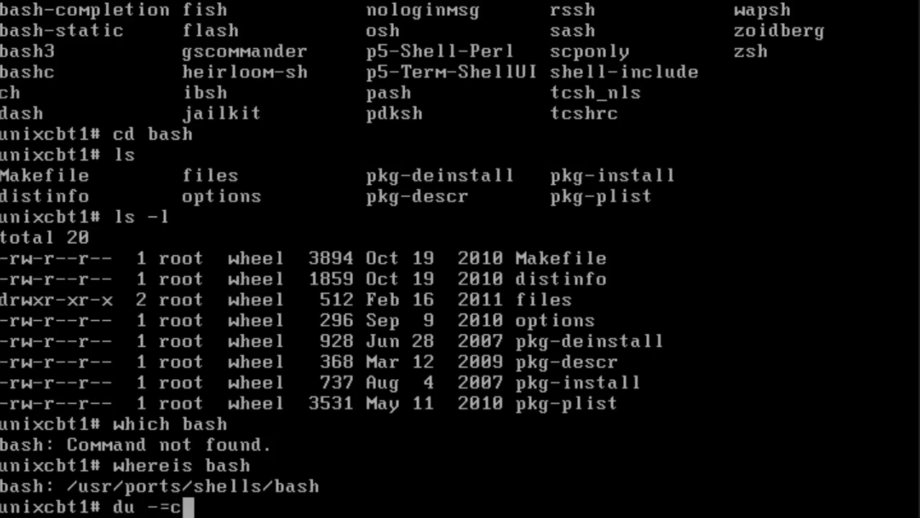
text(chs)
key(Return)
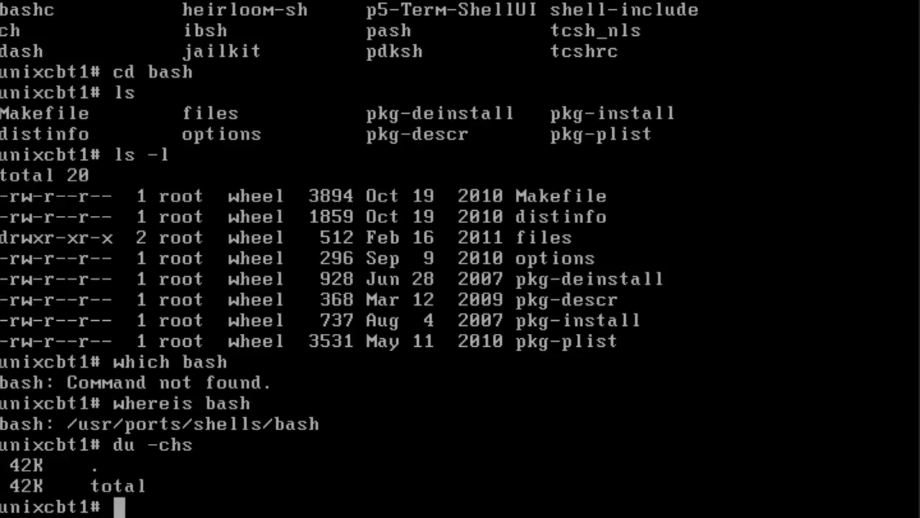
Go up from the bash port directory to the root of the ports tree, printing the working directory on the way.
text(cd ..)
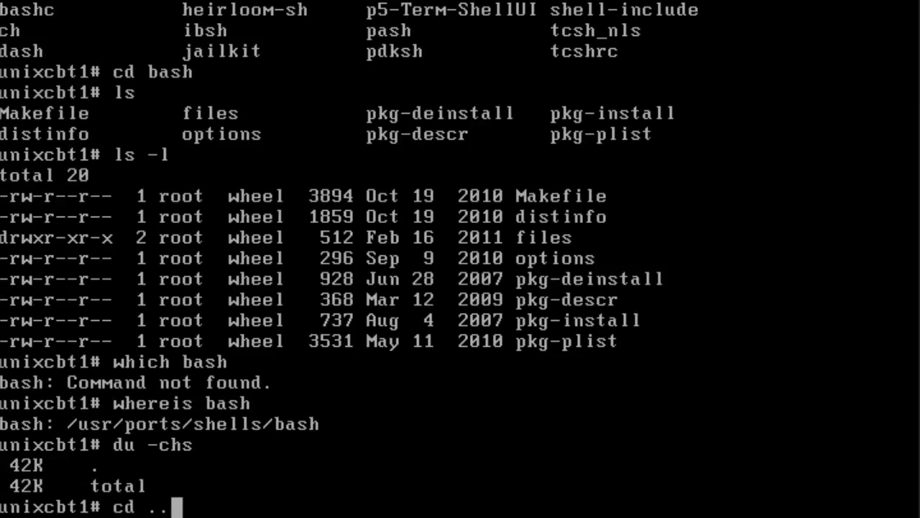
key(Return)
text(pwd)
key(Return)
text(du)
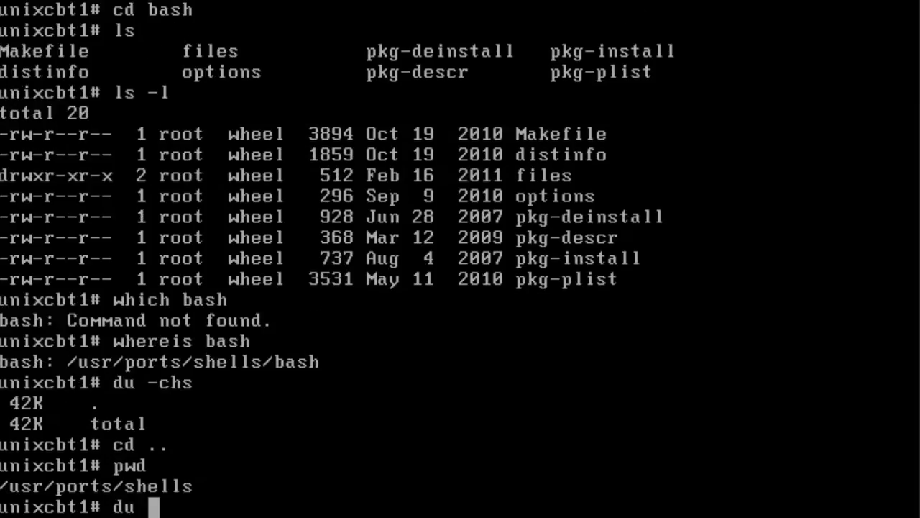
key(BackSpace)
key(BackSpace)
key(BackSpace)
text(cd ..)
key(Return)
Try to summarize the disk usage of the whole ports tree with du -chs, and interrupt the command.
text(du ch)
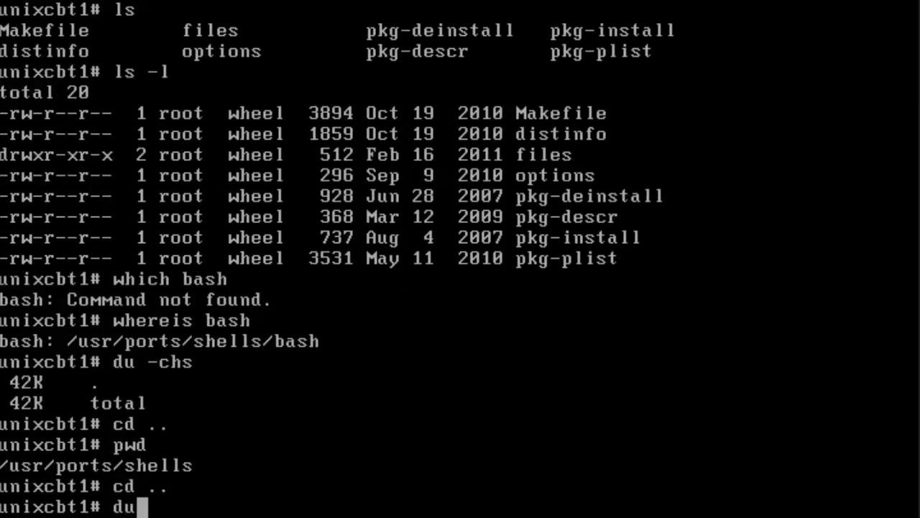
key(BackSpace)
key(BackSpace)
text(-chs)
key(Return)
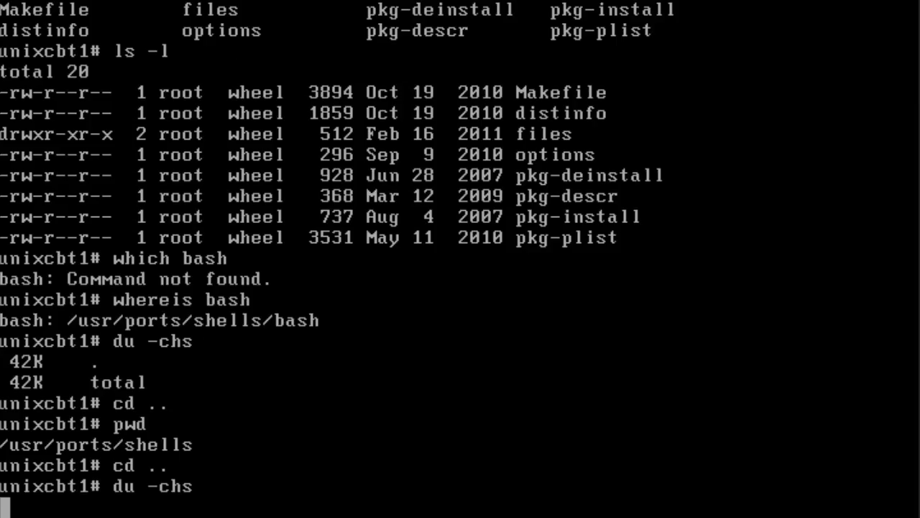
key(ctrl+c)
key(Return)
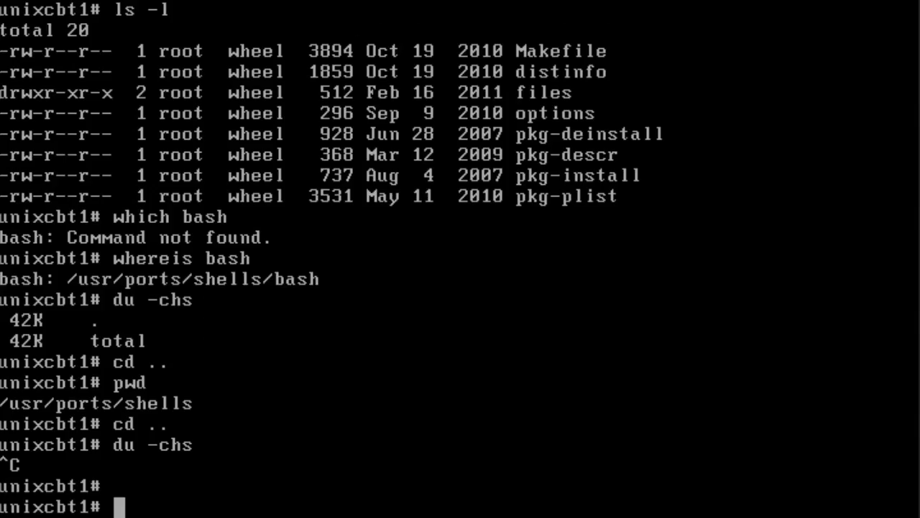
Show the space used on the mounted filesystems with df -h and list /dev in long format.
text(df -h)
key(Return)
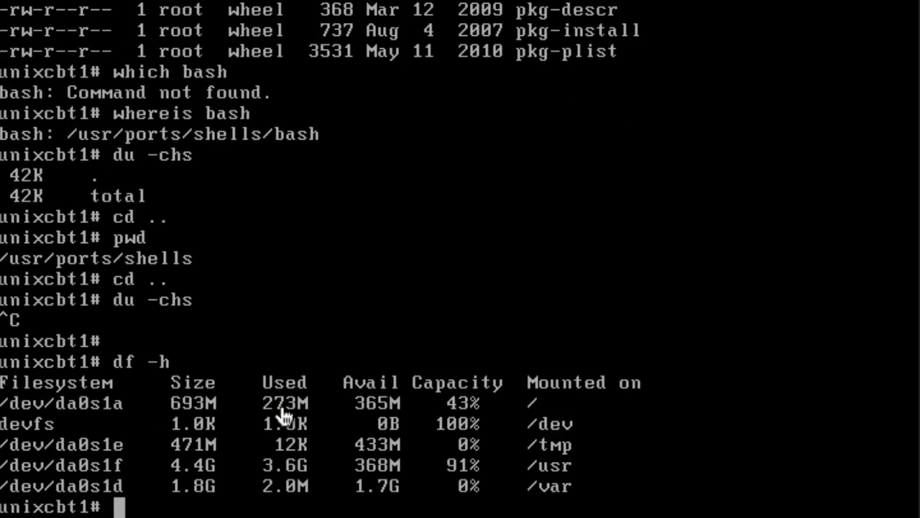
text(ls -l /dev)
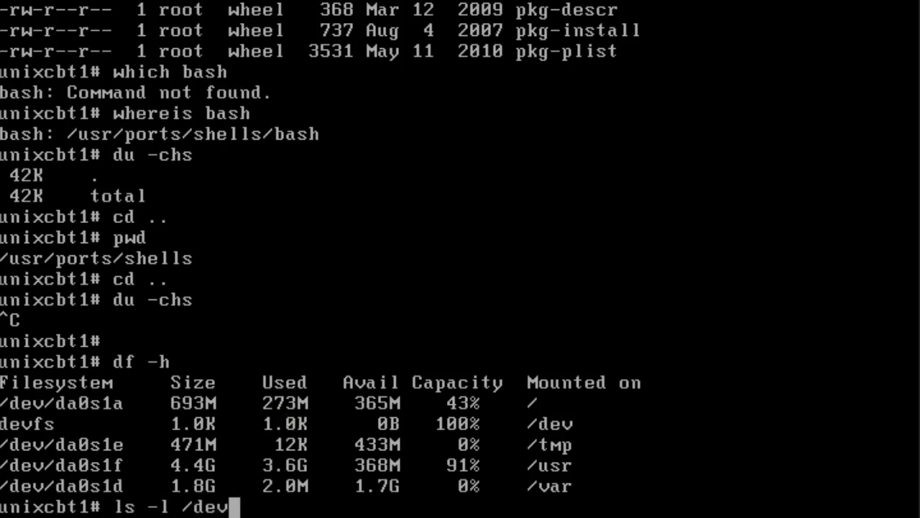
key(Return)
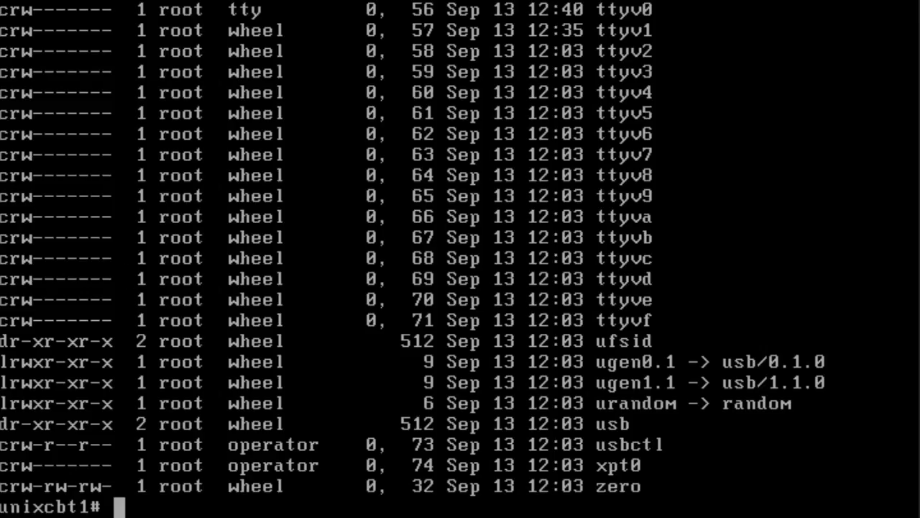
Reboot the system with init 6.
text(reboot)
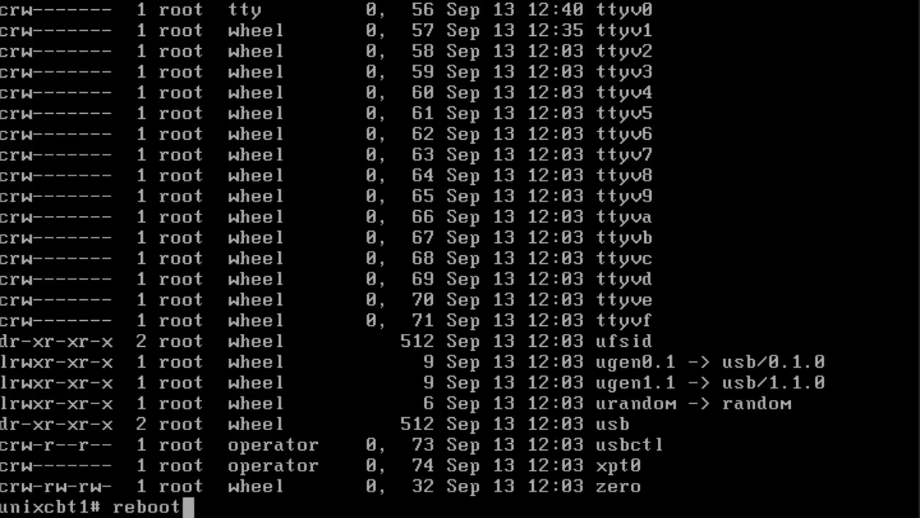
key(BackSpace)
key(BackSpace)
key(BackSpace)
key(BackSpace)
key(BackSpace)
key(BackSpace)
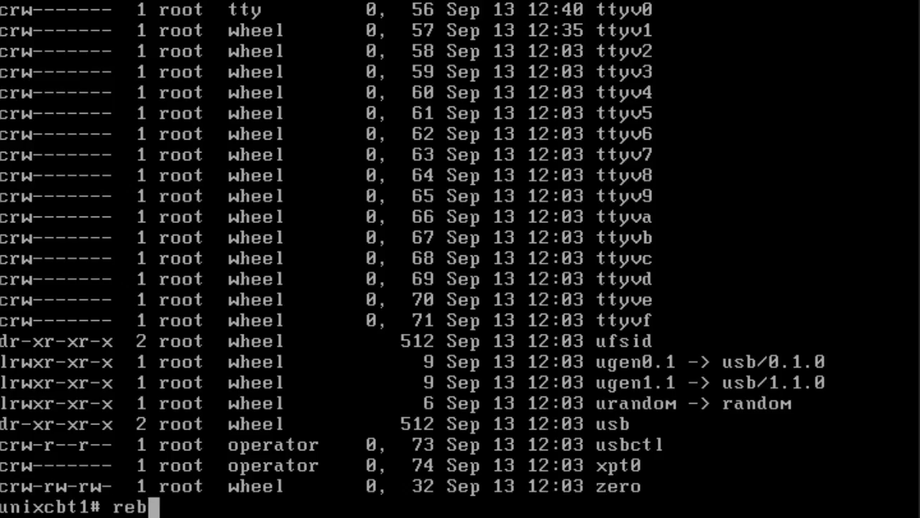
text(init )
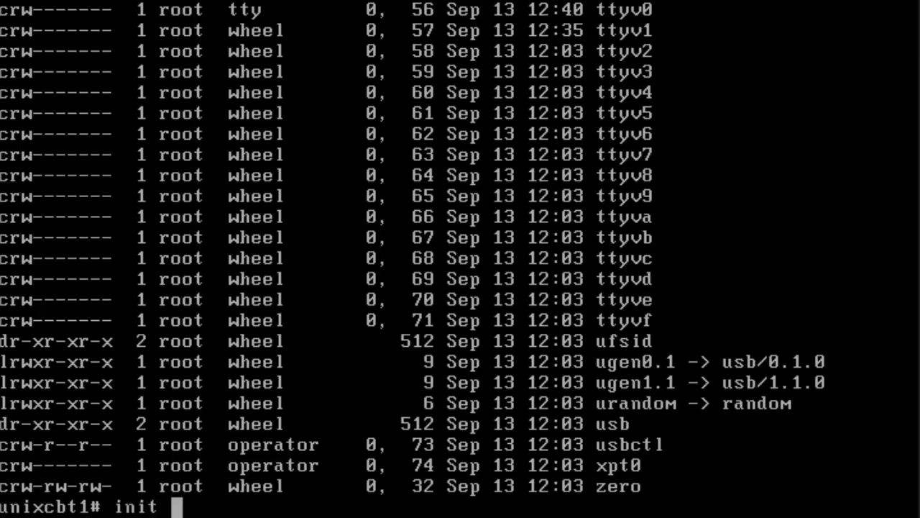
text(6)
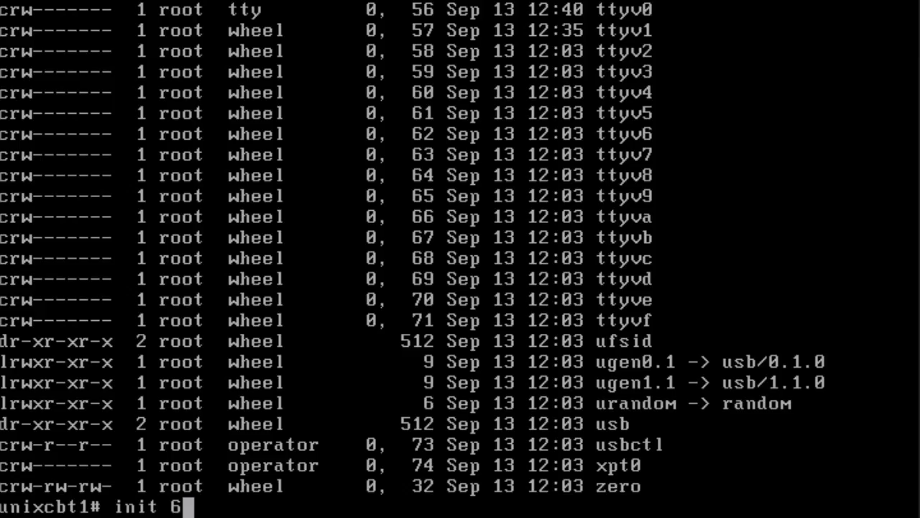
key(Return)
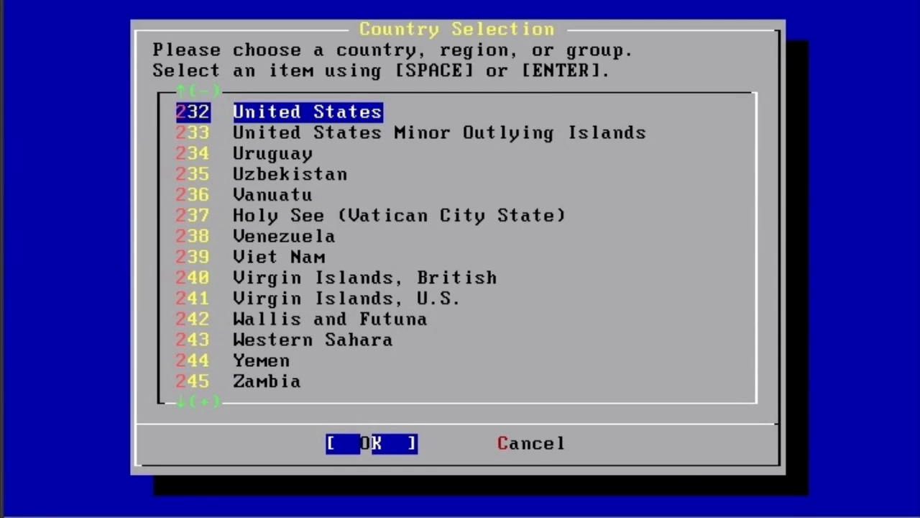
Accept United States as the country in the FreeBSD installer and open the installation Options editor.
key(Return)
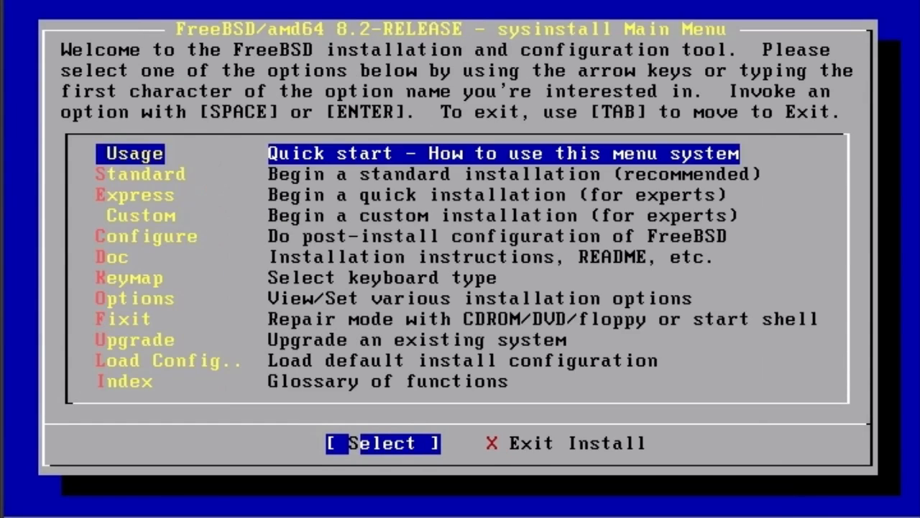
key(Down)
key(Down)
key(Down)
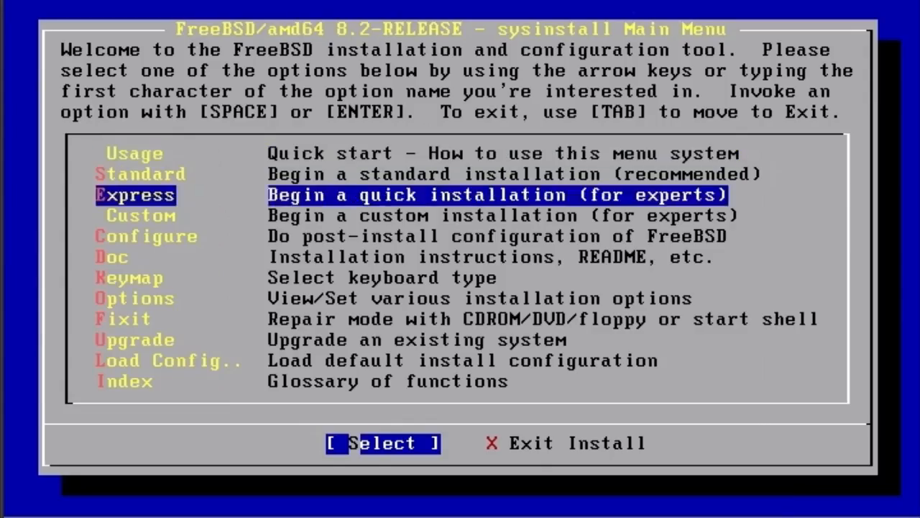
key(Up)
key(Up)
key(Down)
key(Down)
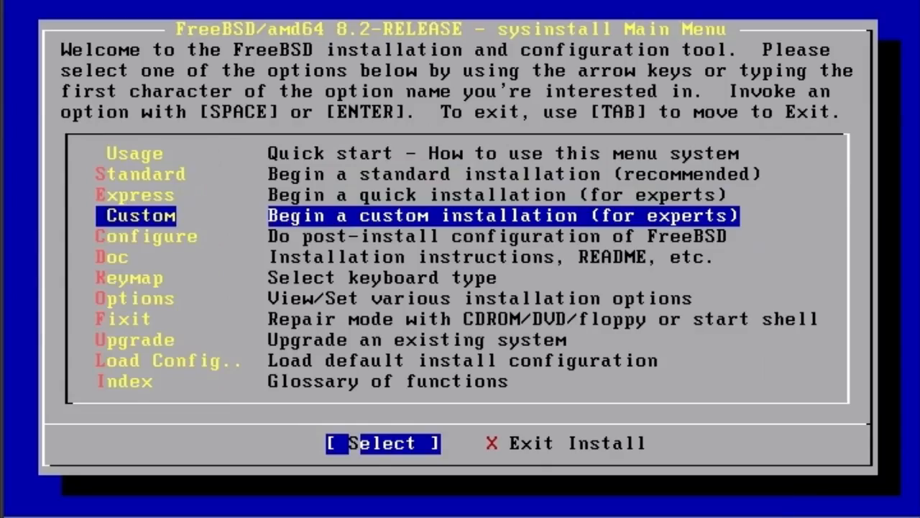
key(Down)
key(Down)
key(Down)
key(Down)
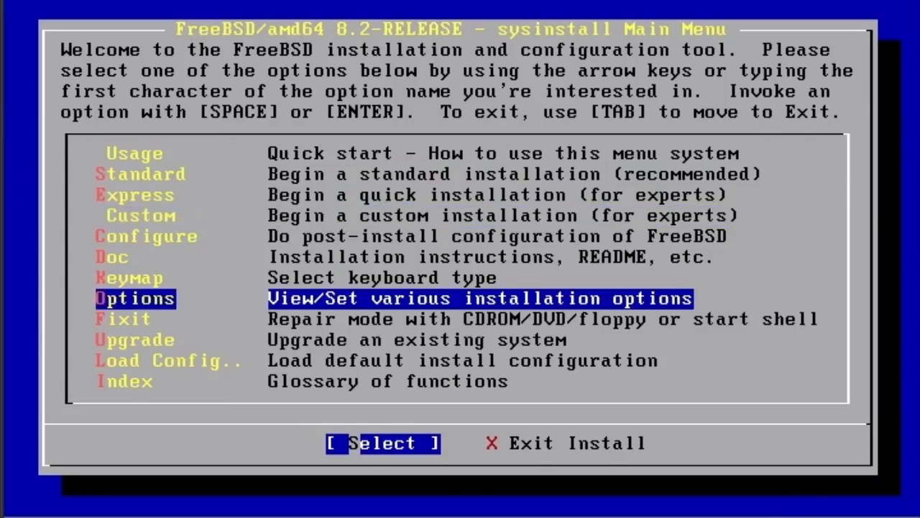
key(Return)
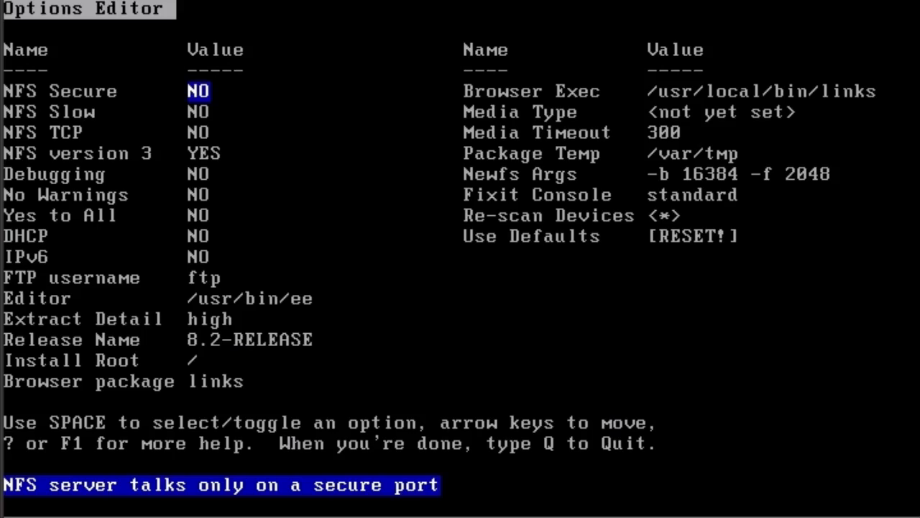
Examine the installation options, from the NFS, debugging and DHCP settings to the FTP username, editor and release name, and quit the editor.
key(Down)
key(Down)
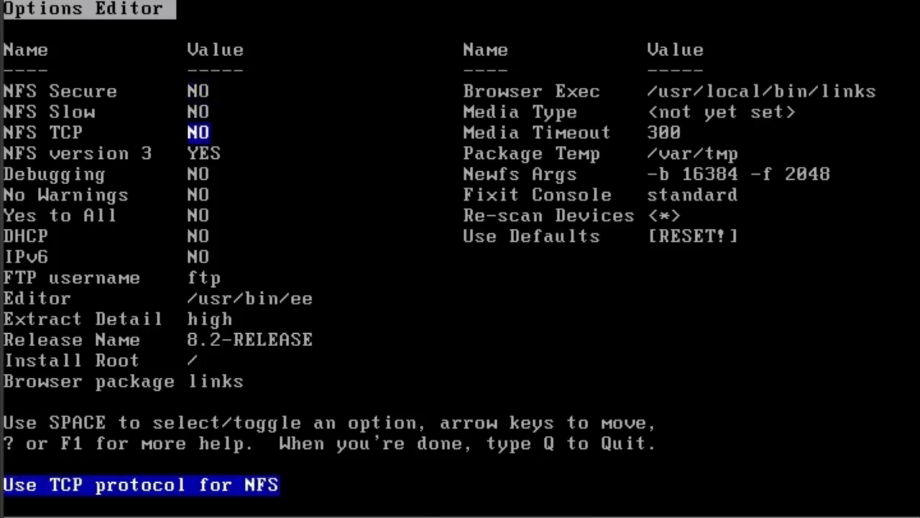
key(Up)
key(Up)
key(Down)
key(Down)
key(Down)
key(Down)
key(Down)
key(Down)
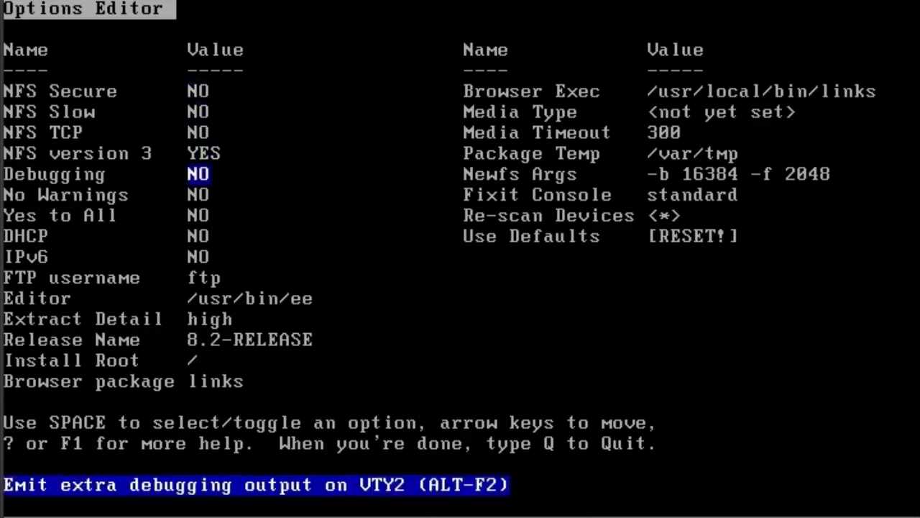
key(Down)
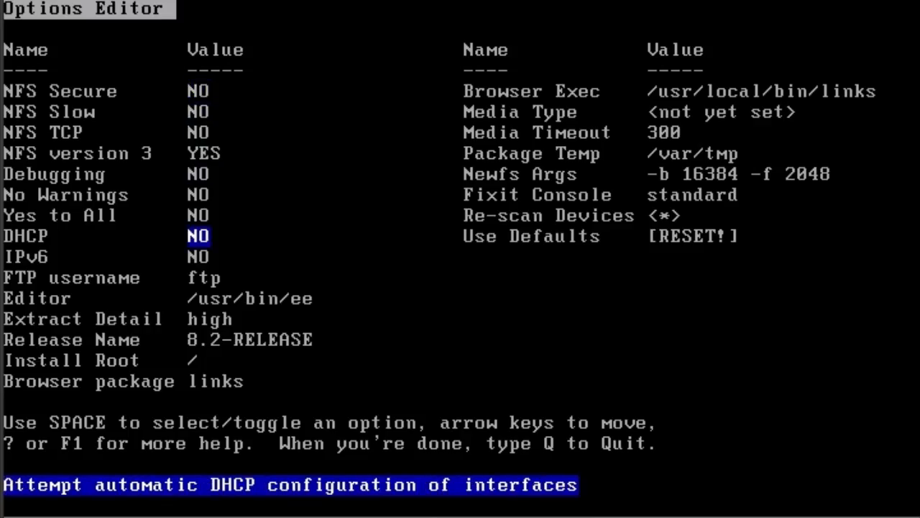
key(Down)
key(Down)
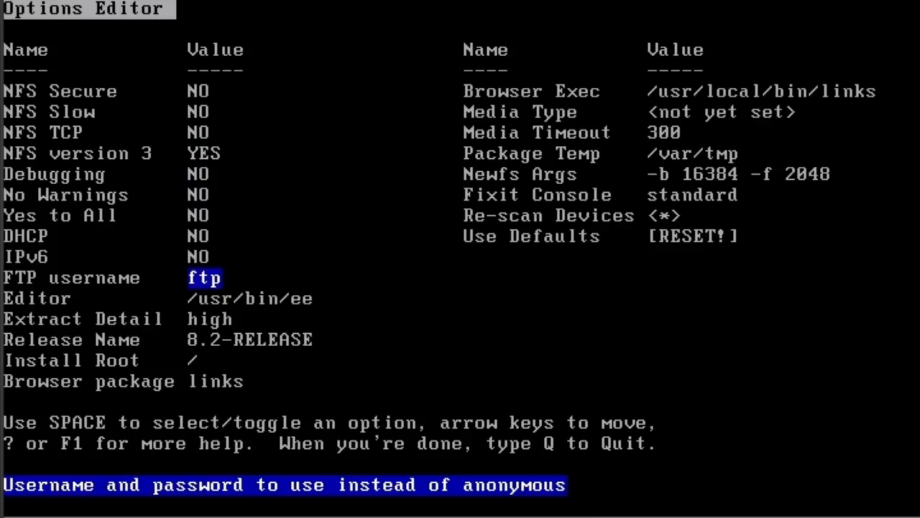
key(Down)
key(Down)
key(Down)
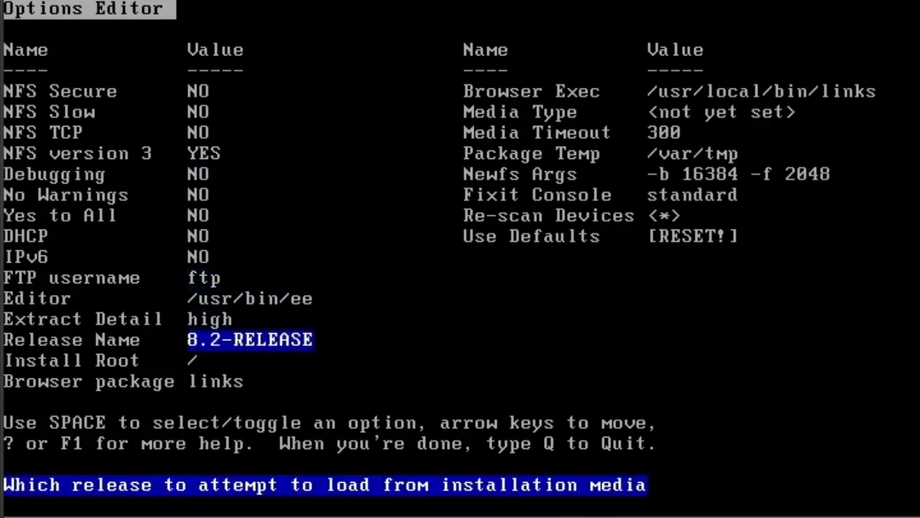
key(Down)
key(Up)
key(Up)
key(Up)
key(Up)
key(Down)
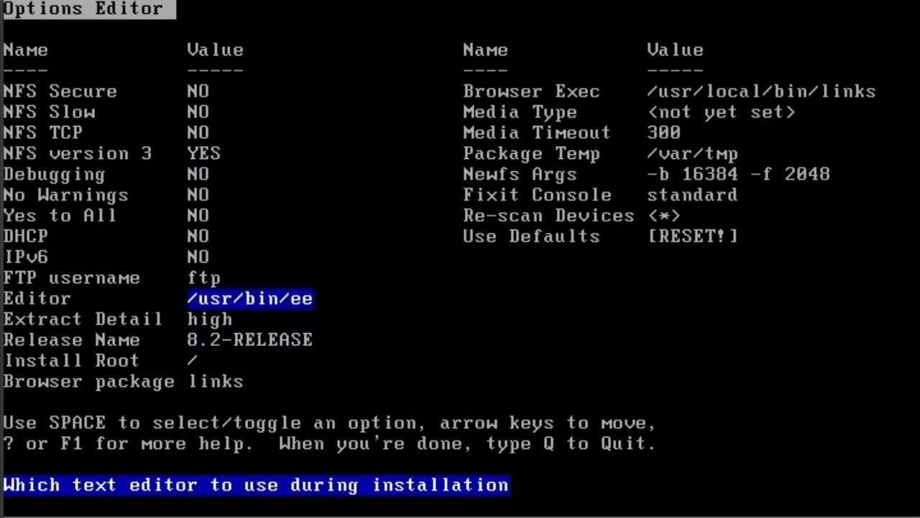
key(Up)
key(Up)
key(Up)
key(Up)
key(Up)
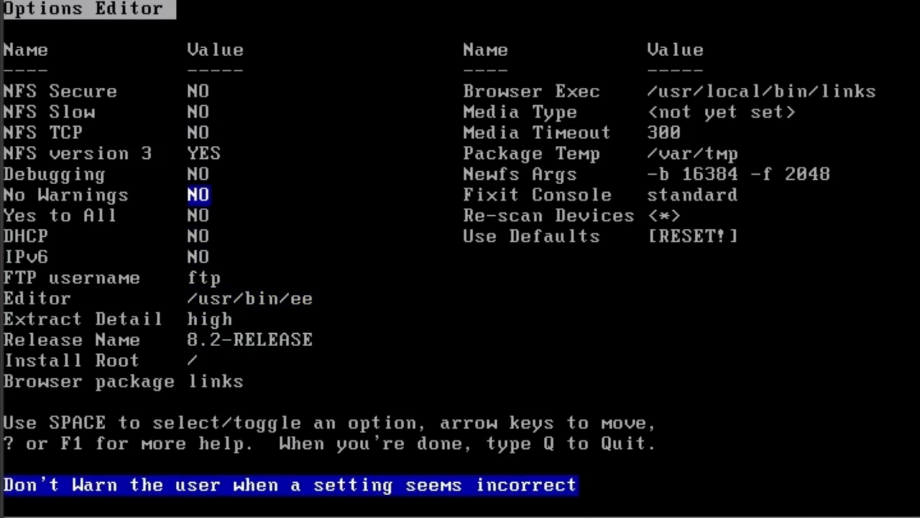
key(Up)
key(Up)
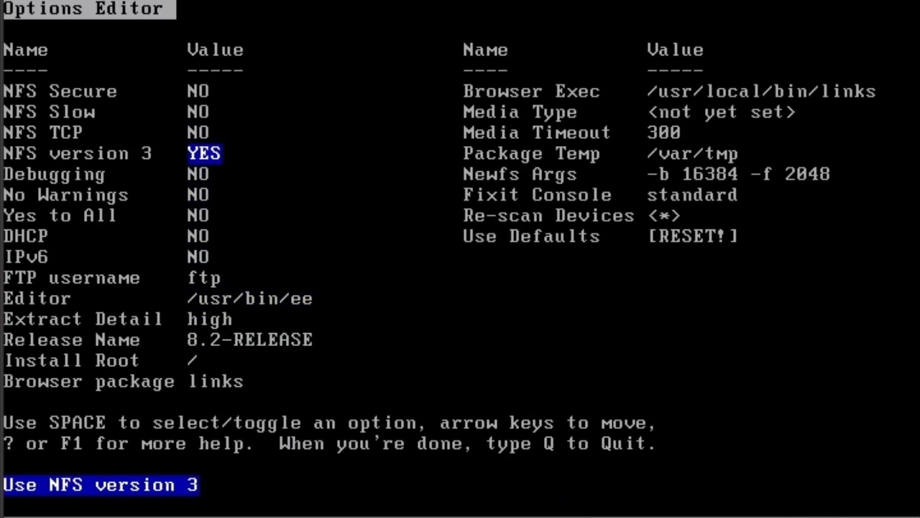
key(q)
Begin a custom installation in sysinstall.
key(Up)
key(Up)
key(Up)
key(Up)
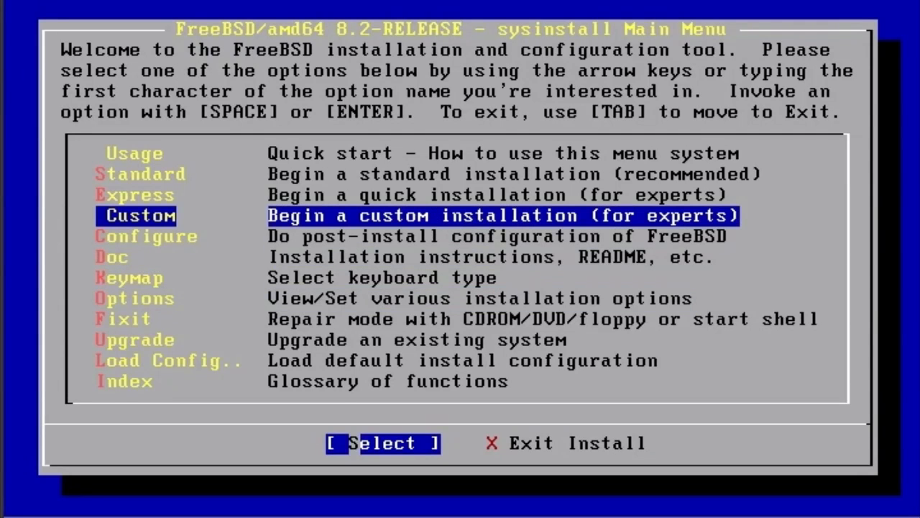
key(Return)
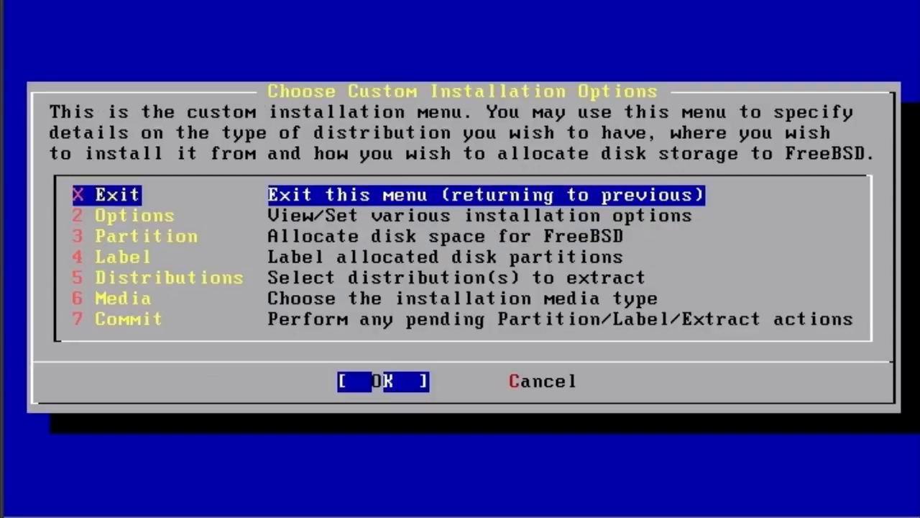
View the installation options again from within the custom installation and quit the Options editor.
key(Down)
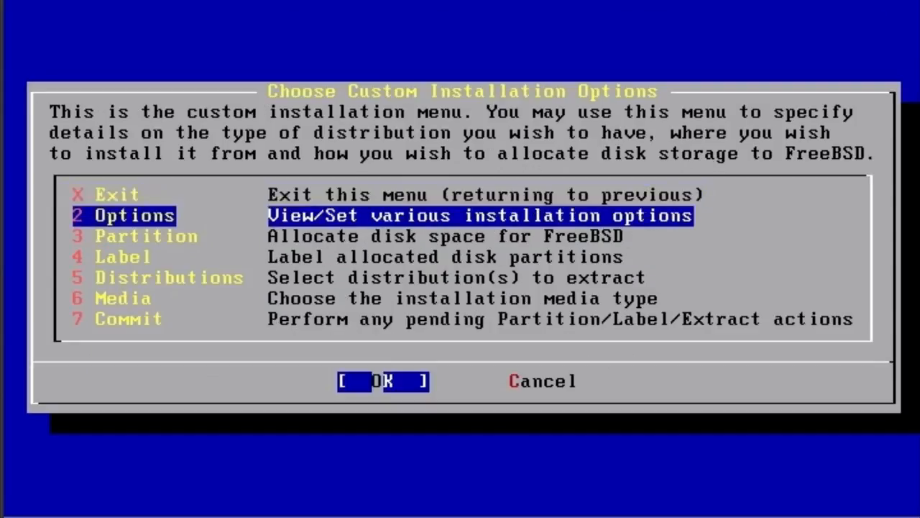
key(Down)
key(Up)
key(Return)
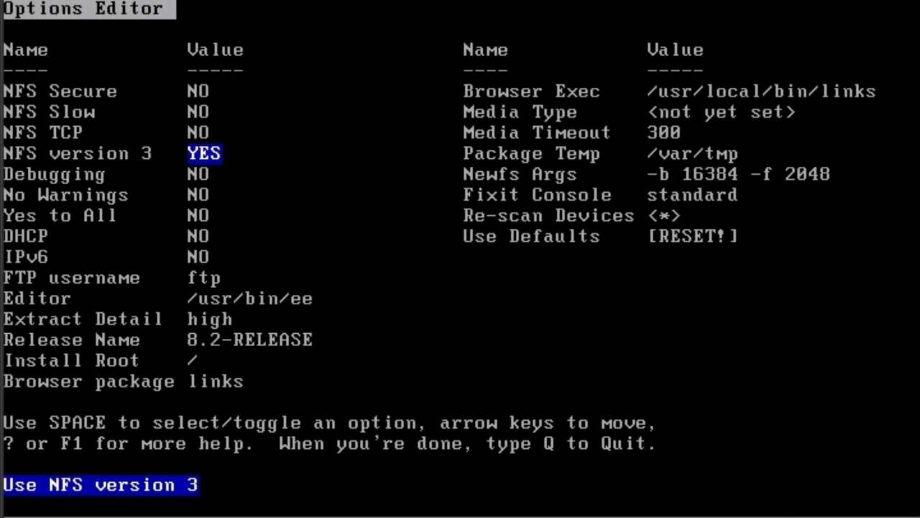
key(q)
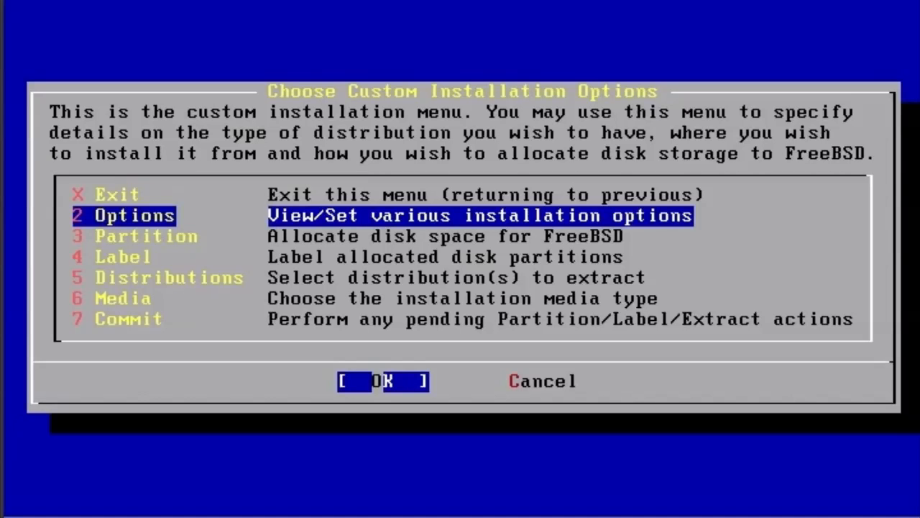
Open the partition editor for disk da0 and delete the existing FreeBSD slice da0s1.
key(Down)
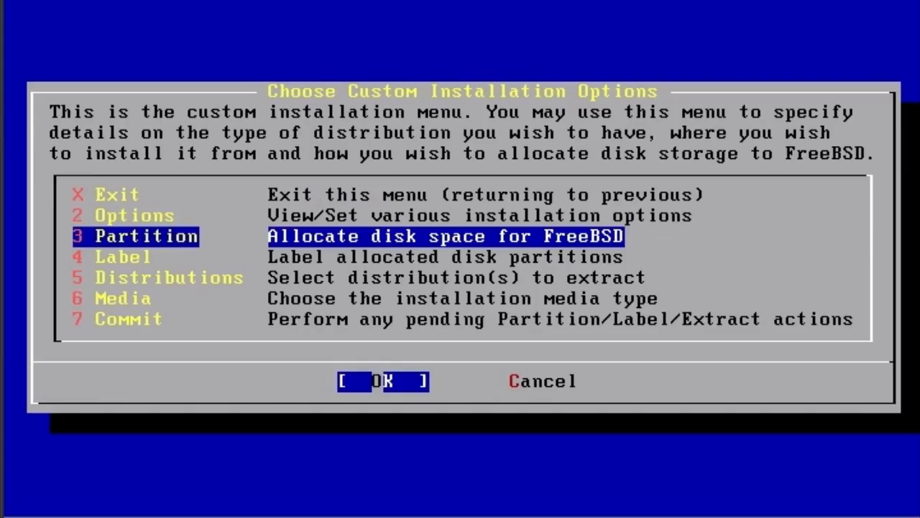
key(Return)
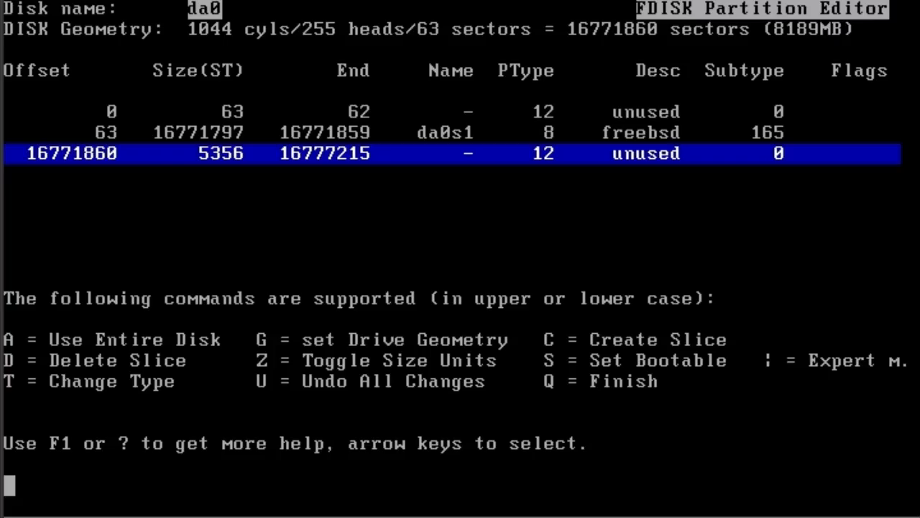
key(d)
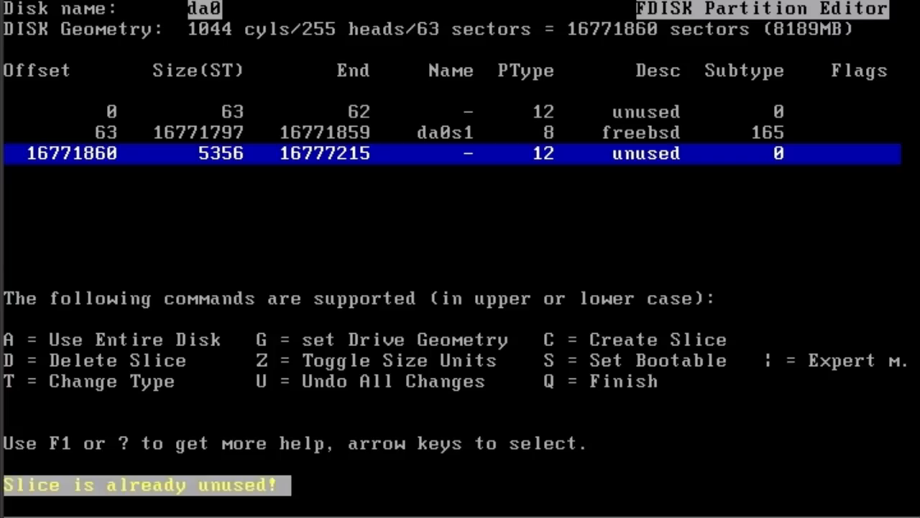
key(Up)
key(d)
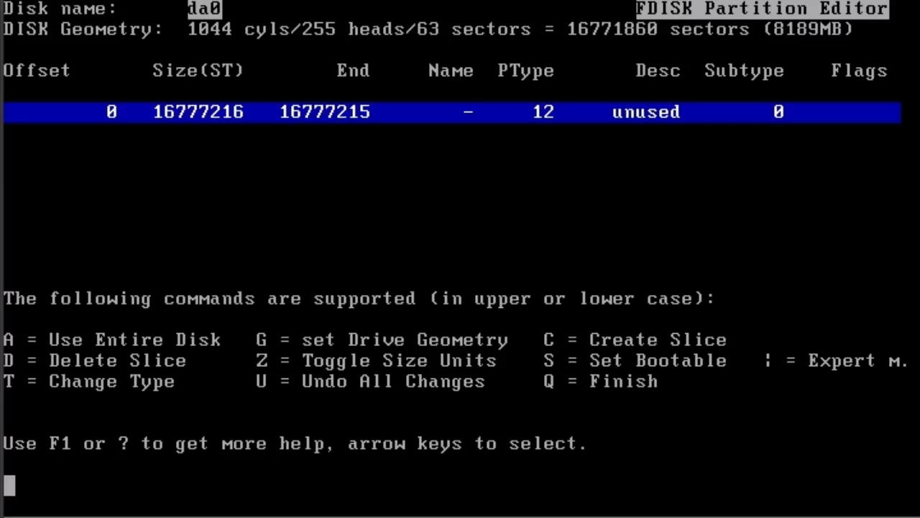
Use the entire disk da0 for a FreeBSD slice and choose a standard MBR as its boot loader.
key(a)
key(Up)
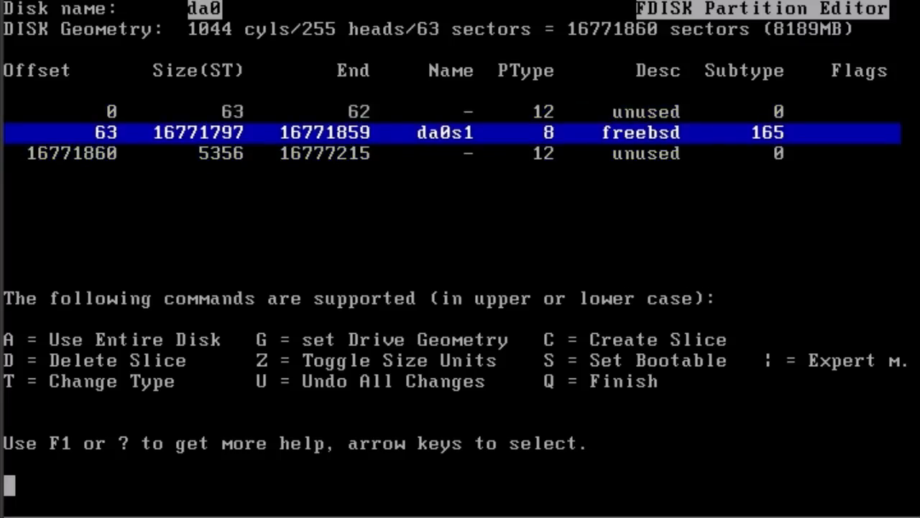
key(q)
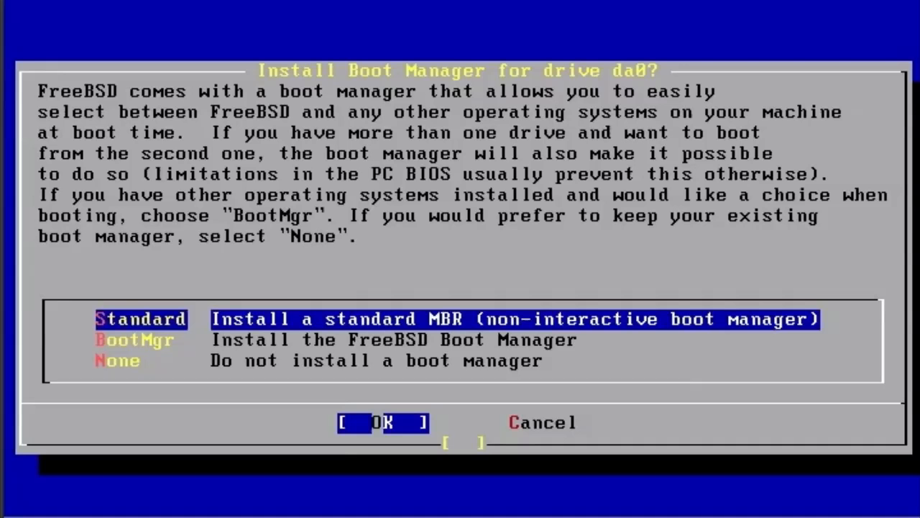
key(Return)
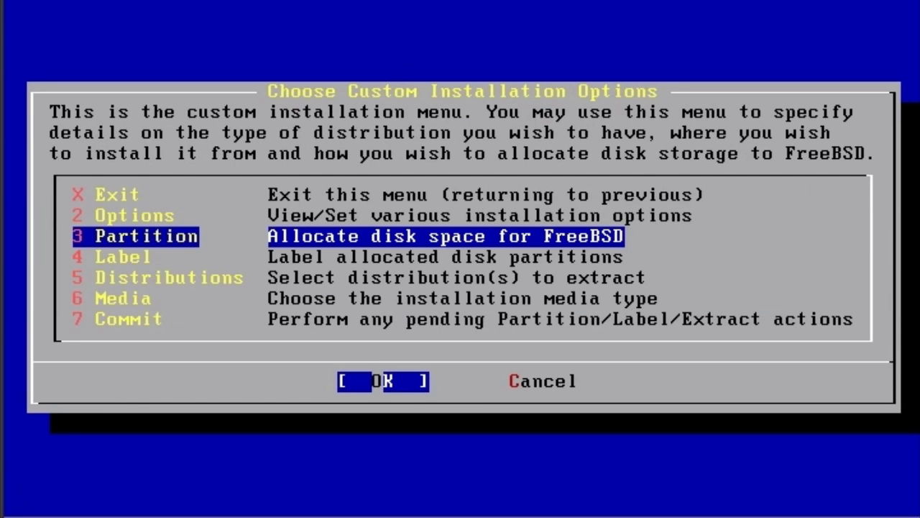
Return to the partition editor for da0, keep the slice layout and choose the FreeBSD boot manager (BootMgr).
key(Return)
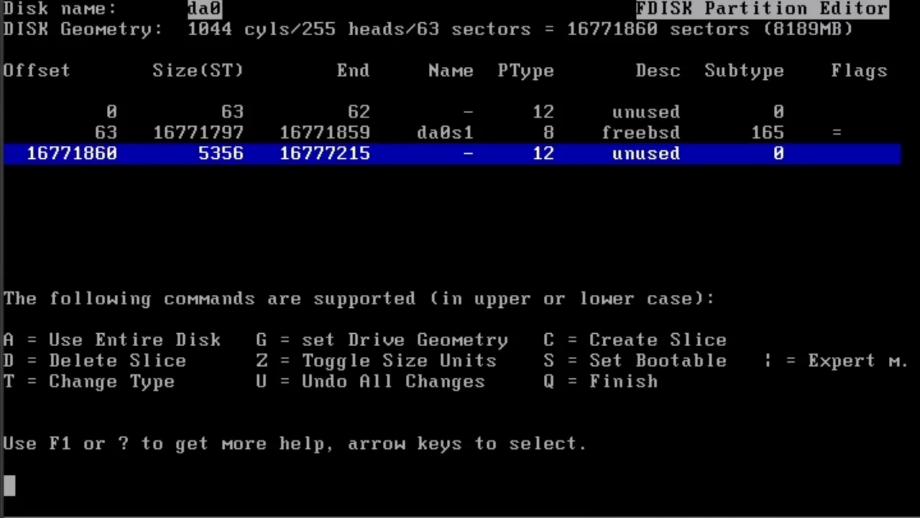
key(Up)
key(q)
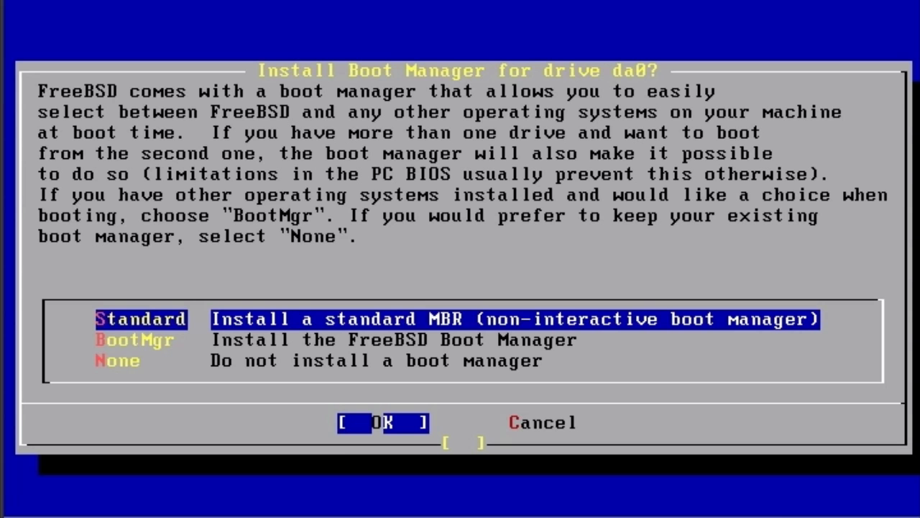
key(Down)
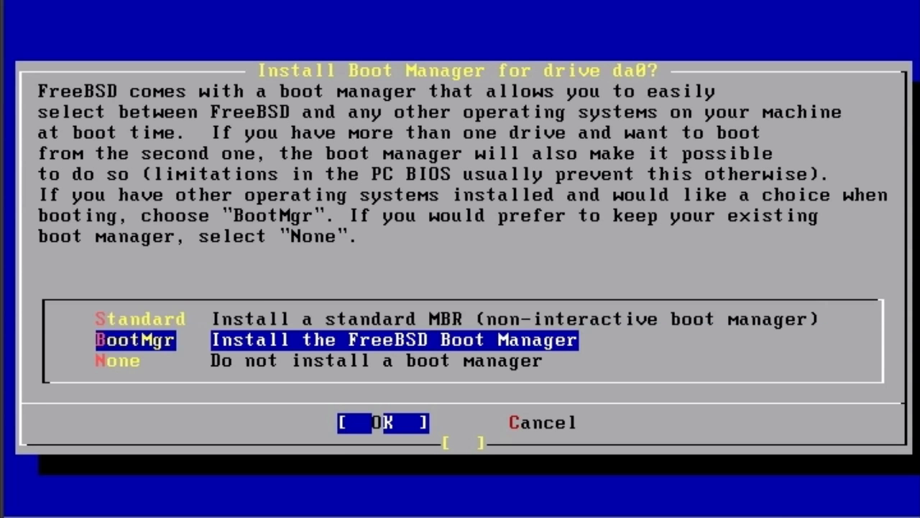
key(Return)
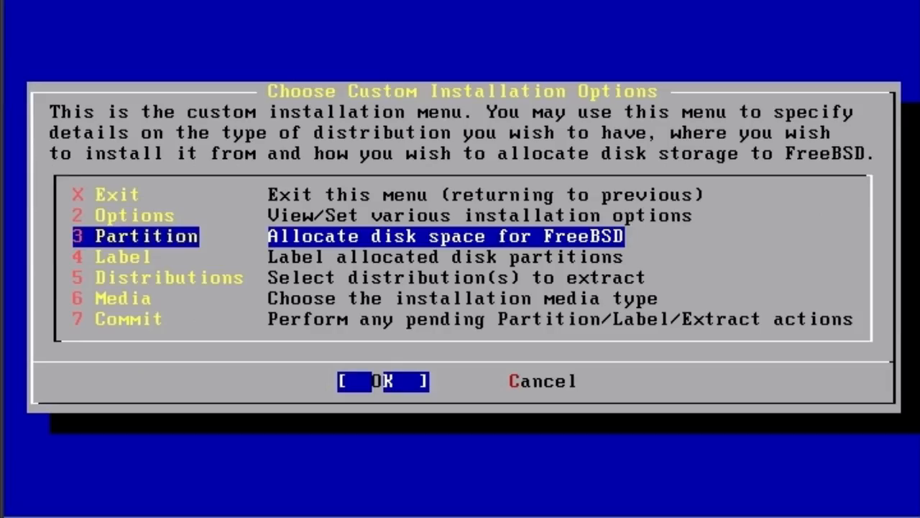
Finish the da0 partitioning again with the standard MBR option, and briefly view the empty disklabel editor.
key(Return)
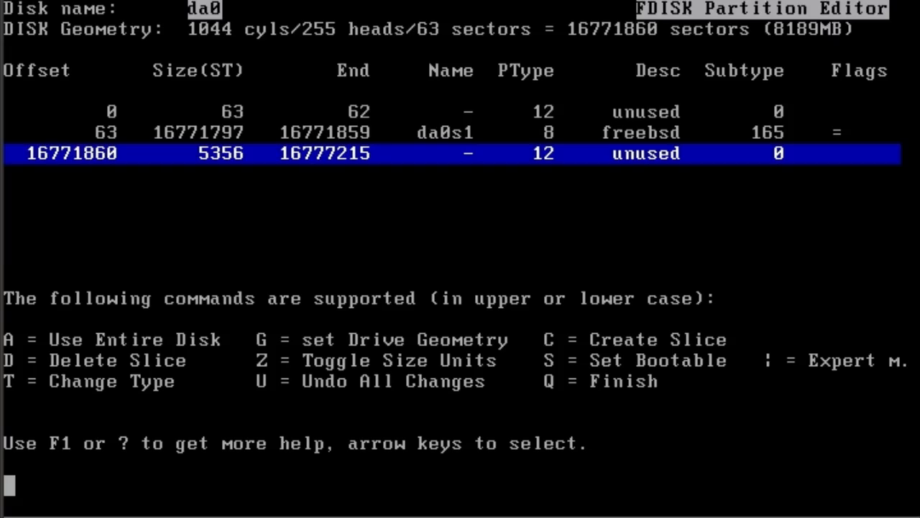
key(q)
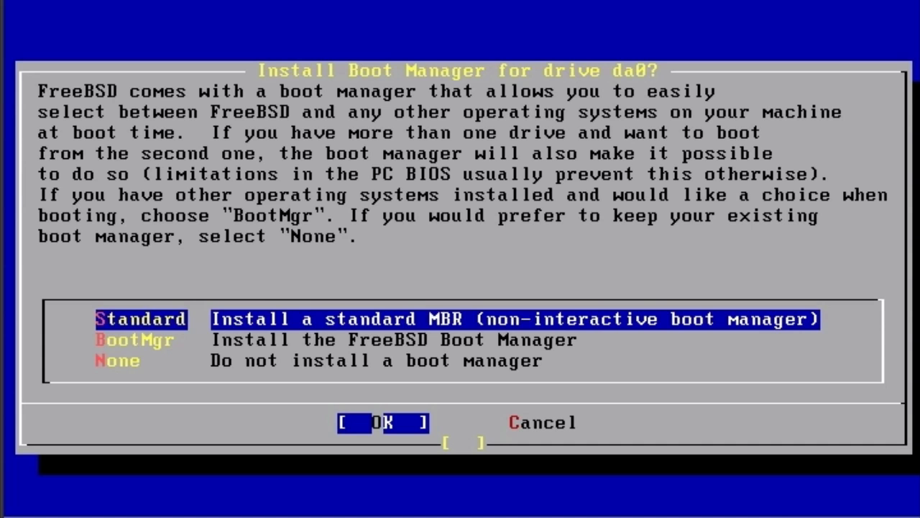
key(Return)
key(Down)
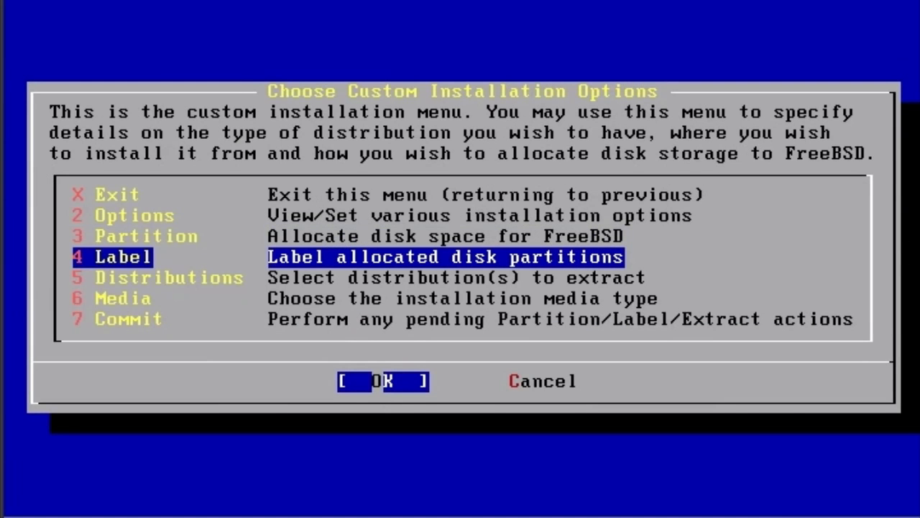
key(Return)
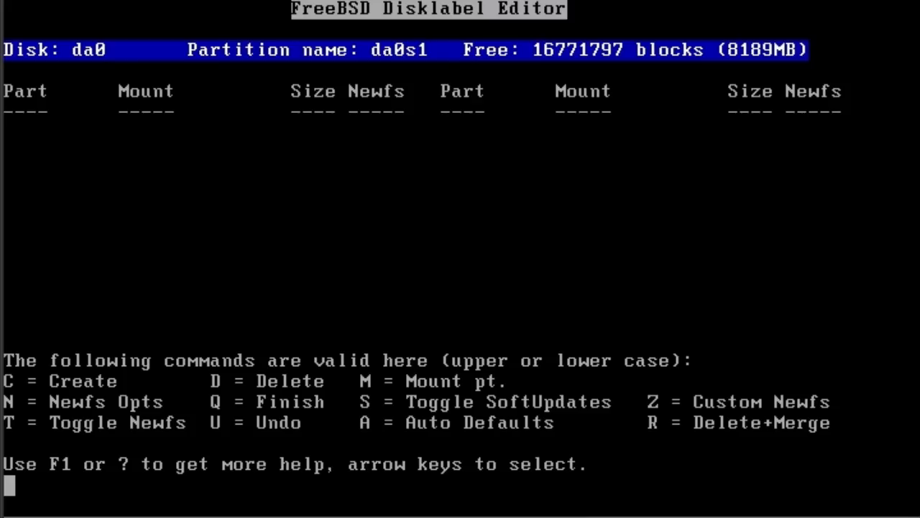
key(q)
Go through the partition editor for da0 again, compare the boot manager options and install BootMgr.
key(Up)
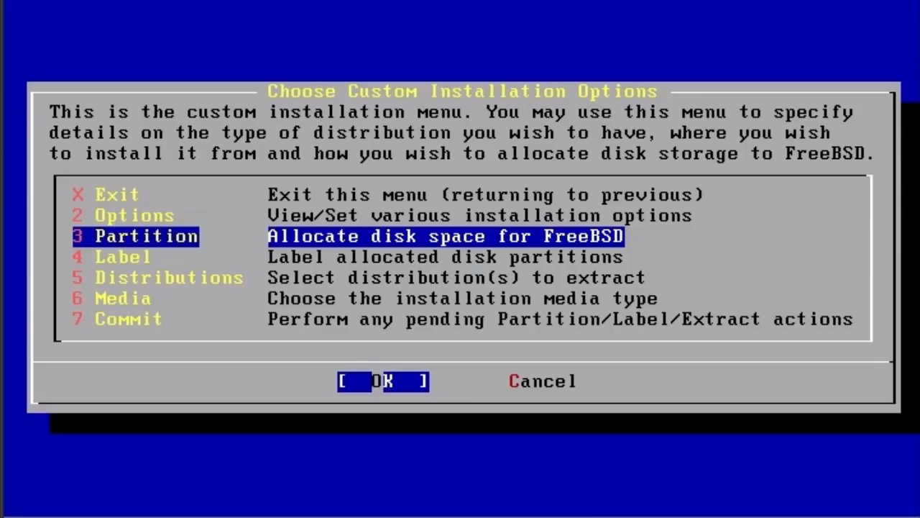
key(Return)
key(Up)
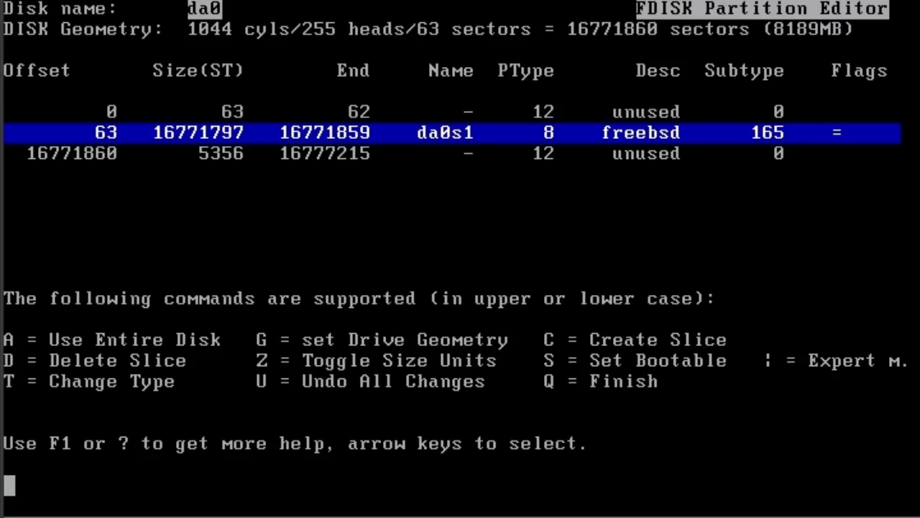
key(q)
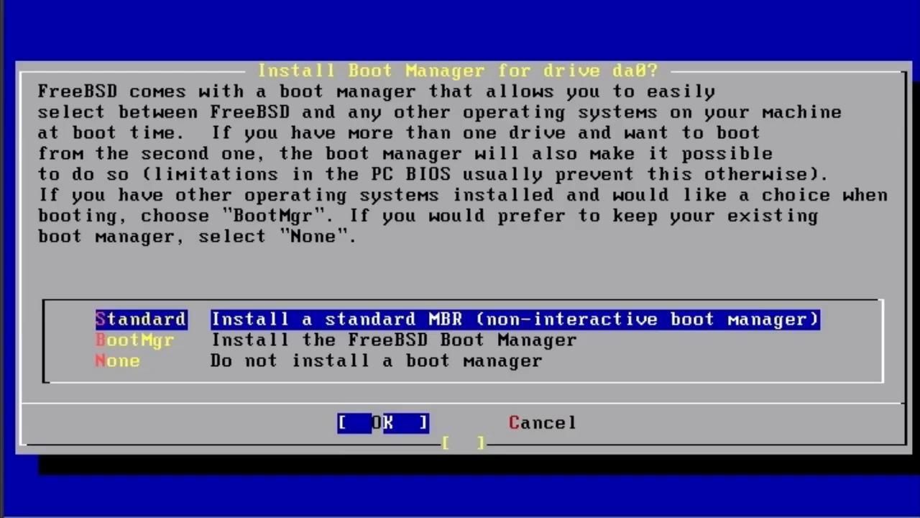
key(Down)
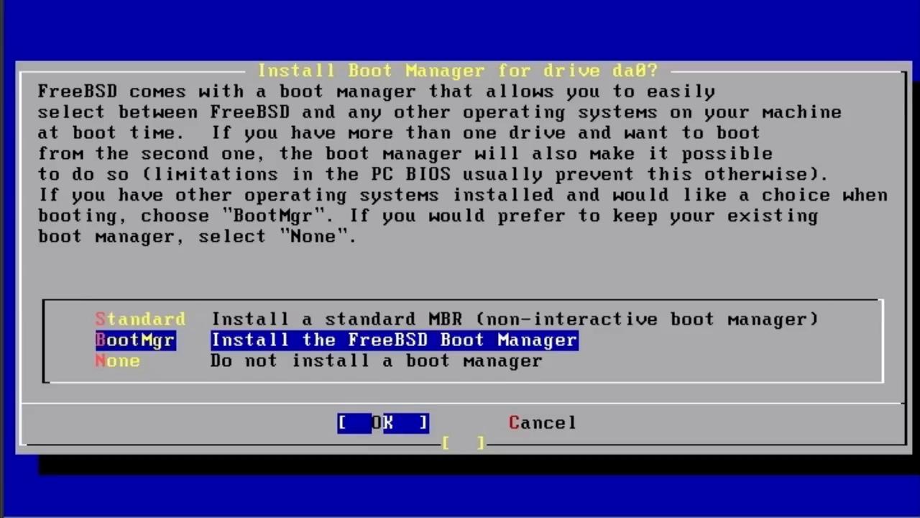
key(Up)
key(Down)
key(Down)
key(Up)
key(Up)
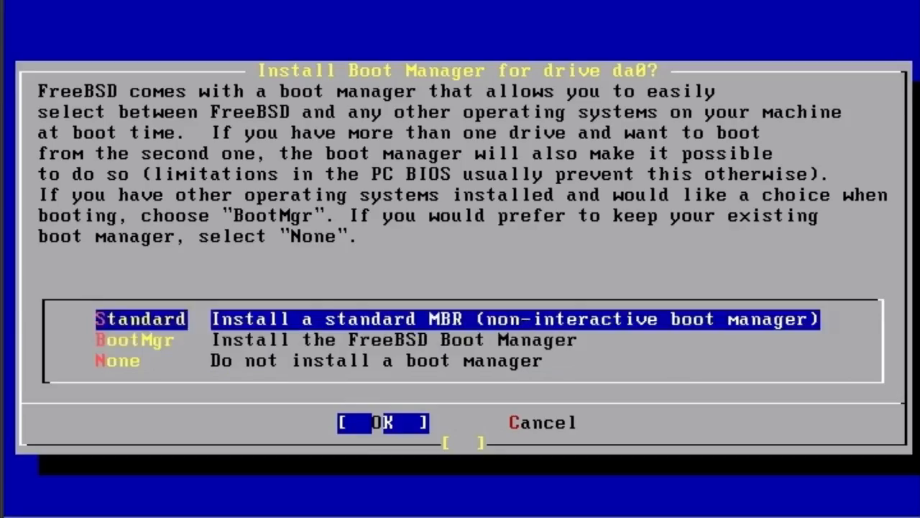
key(Down)
key(Return)
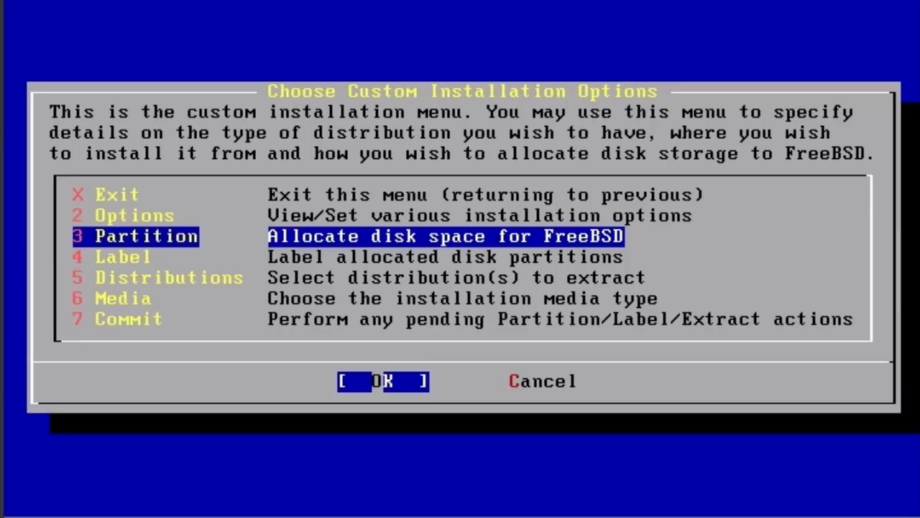
Open the disklabel editor for slice da0s1 and apply the automatic default partition layout.
key(Down)
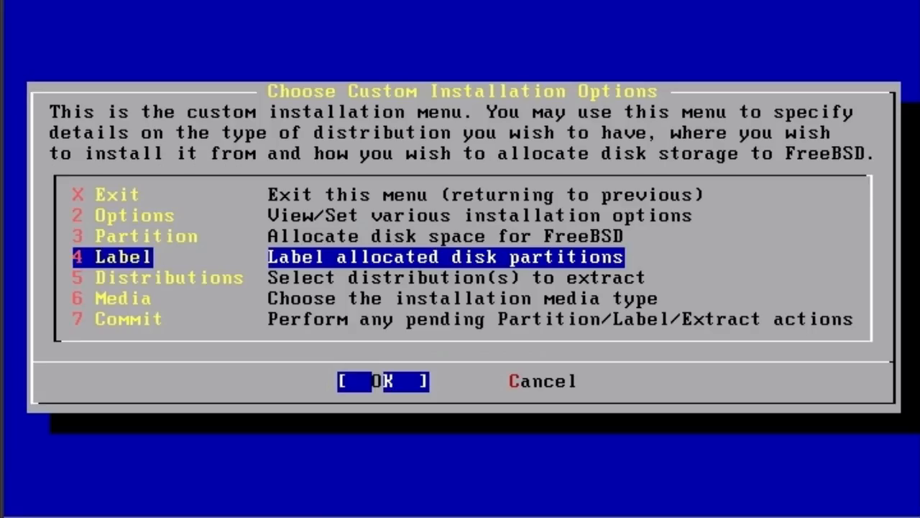
key(Return)
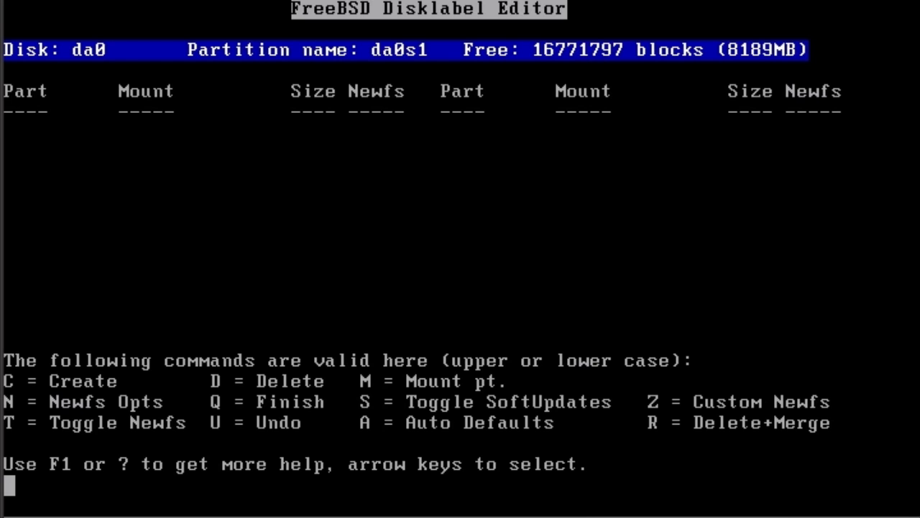
key(q)
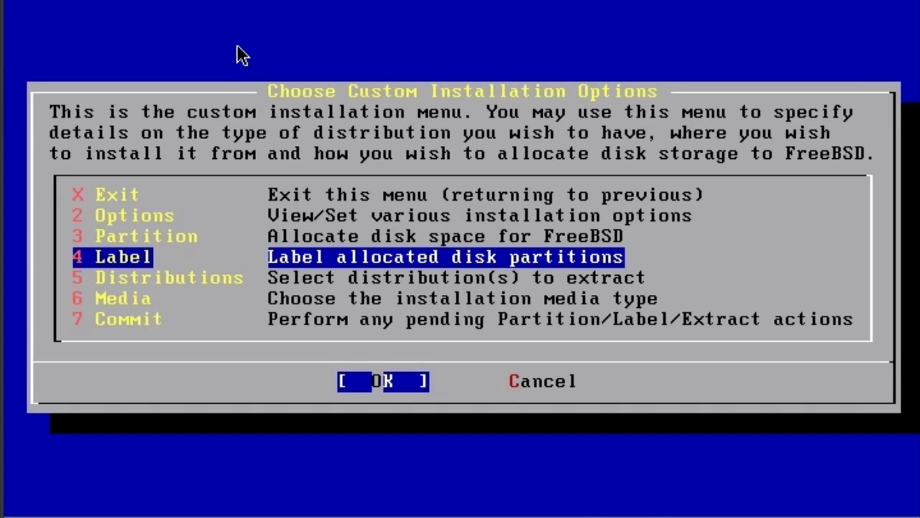
key(Return)
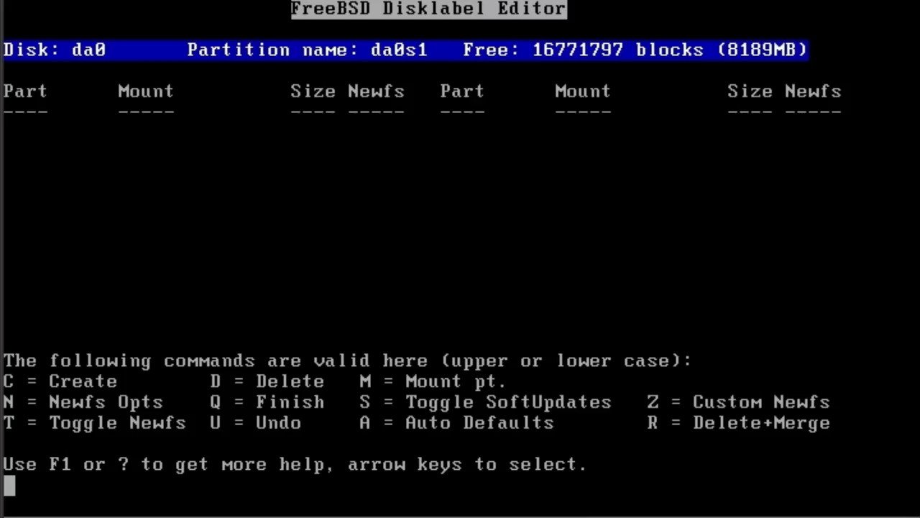
key(a)
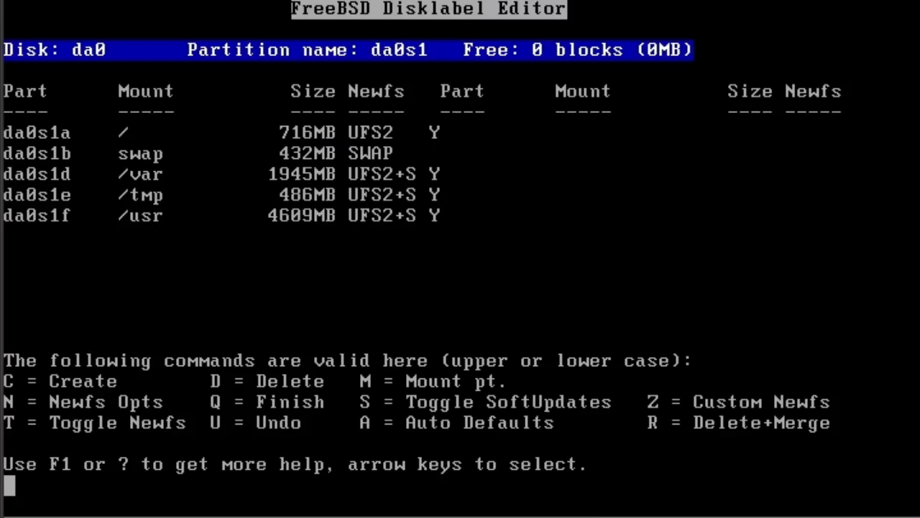
Undo all label changes, finish the partition editor for da0 and get back to the disklabel editor.
key(u)
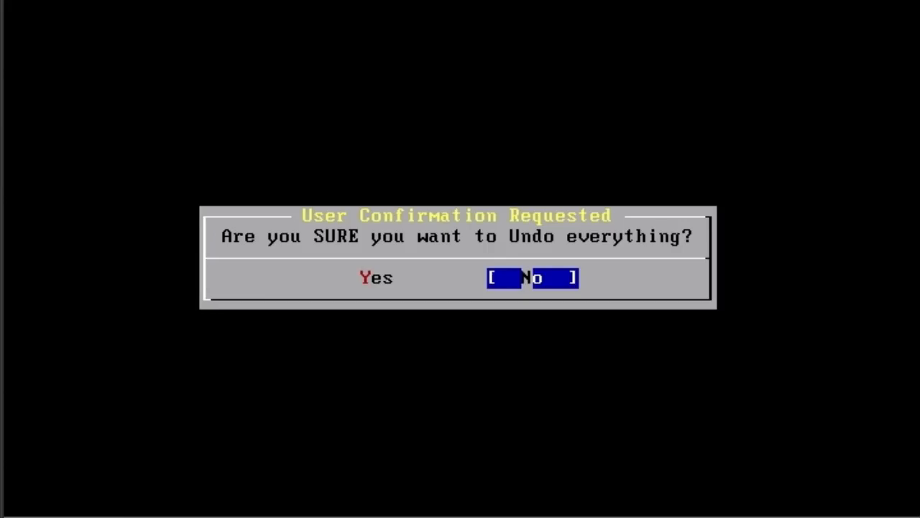
key(Left)
key(Return)
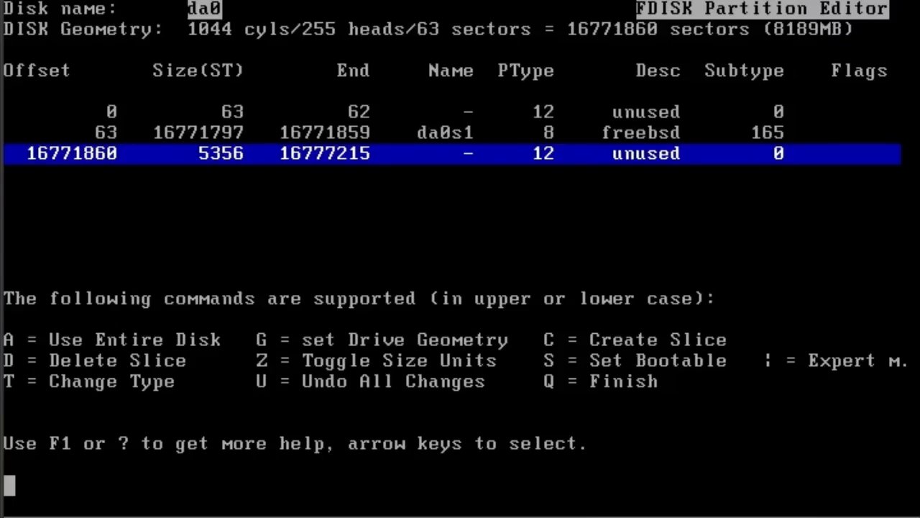
key(Up)
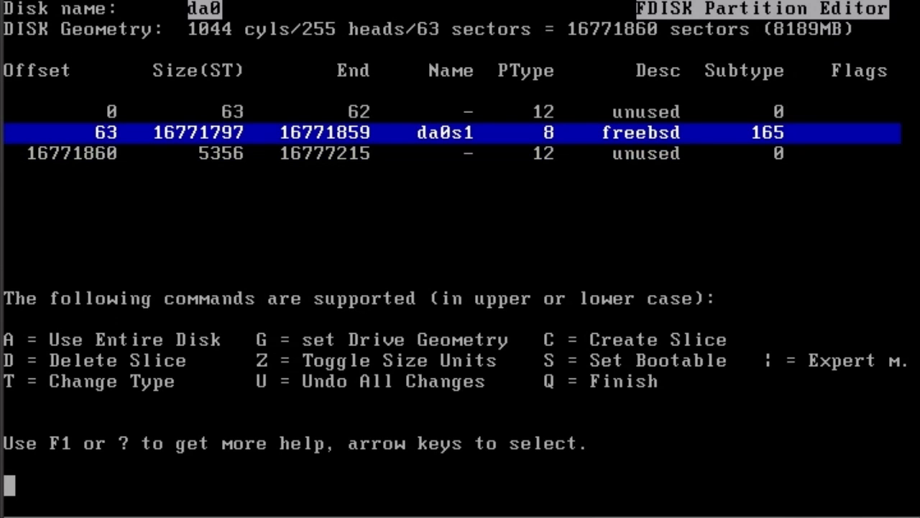
key(q)
key(Down)
key(Return)
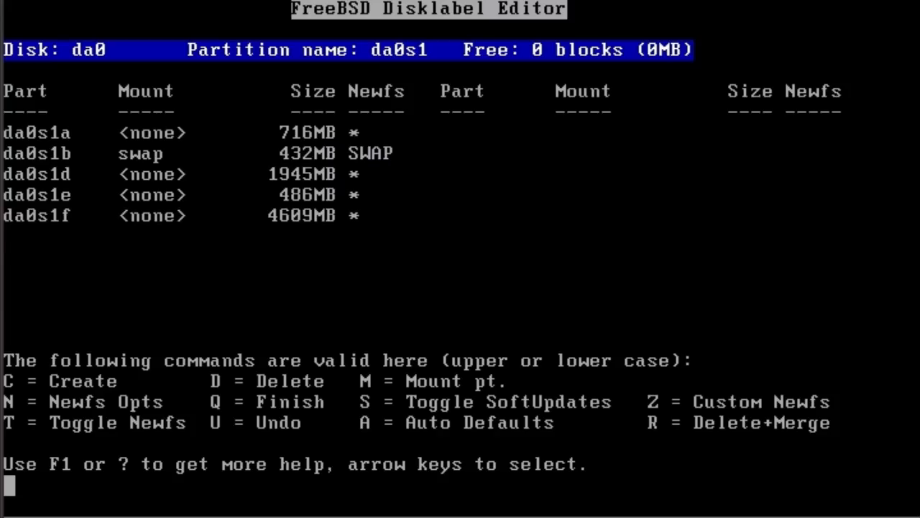
Delete all the partitions da0s1a, da0s1b, da0s1d, da0s1e and da0s1f from slice da0s1.
key(Down)
key(Down)
key(Up)
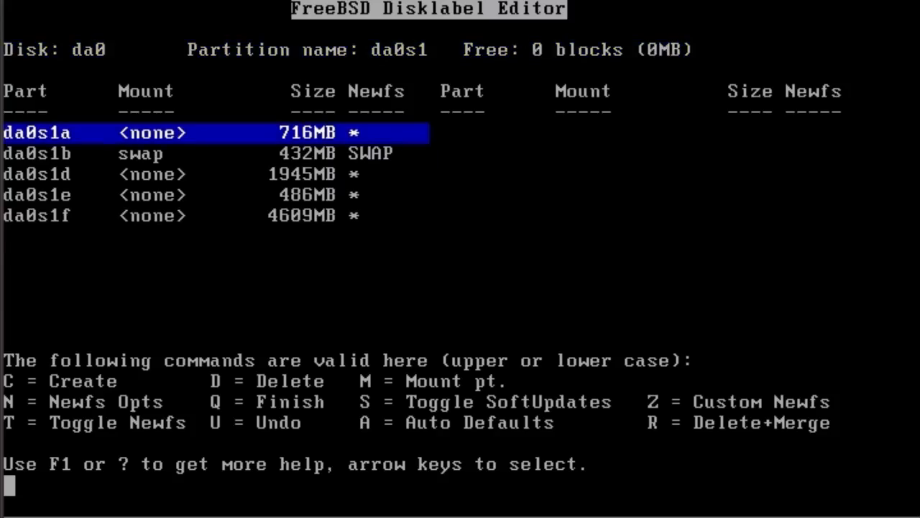
key(d)
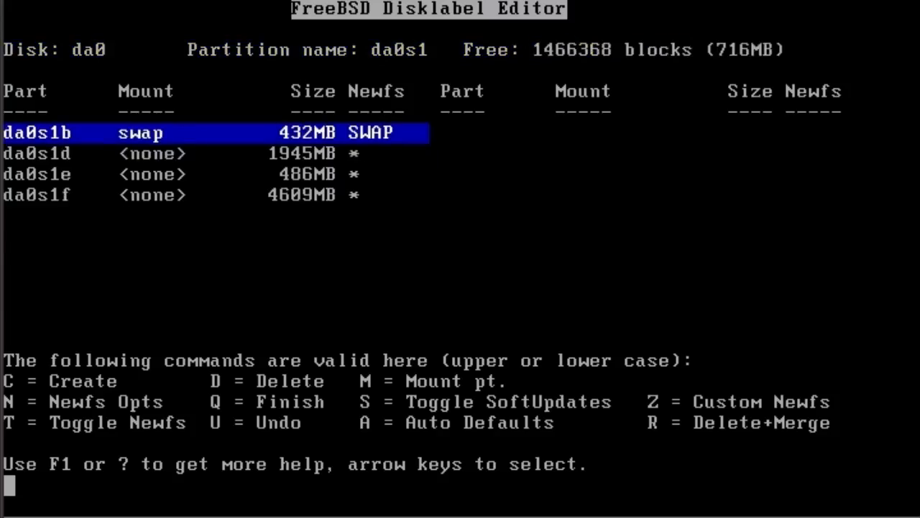
key(d)
key(d)
key(d)
key(d)
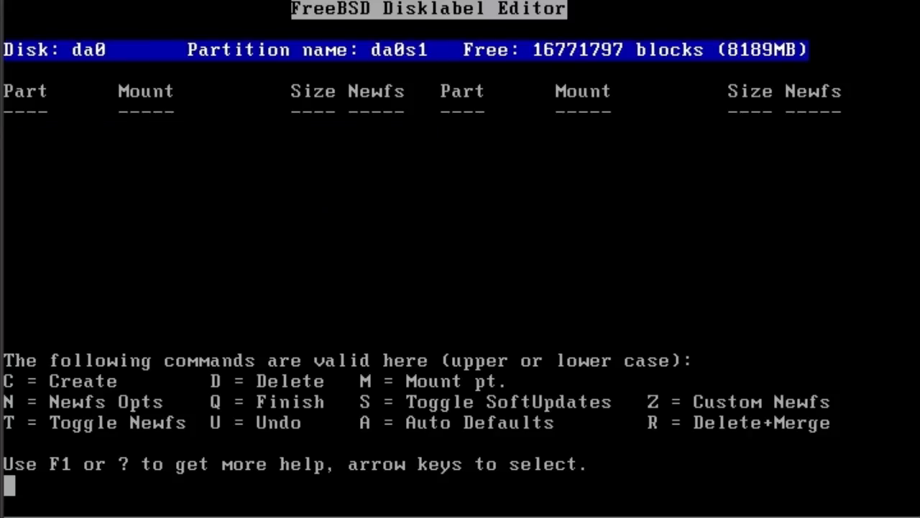
Create a file system partition of 2000000 blocks in slice da0s1 with the mount point /.
key(c)
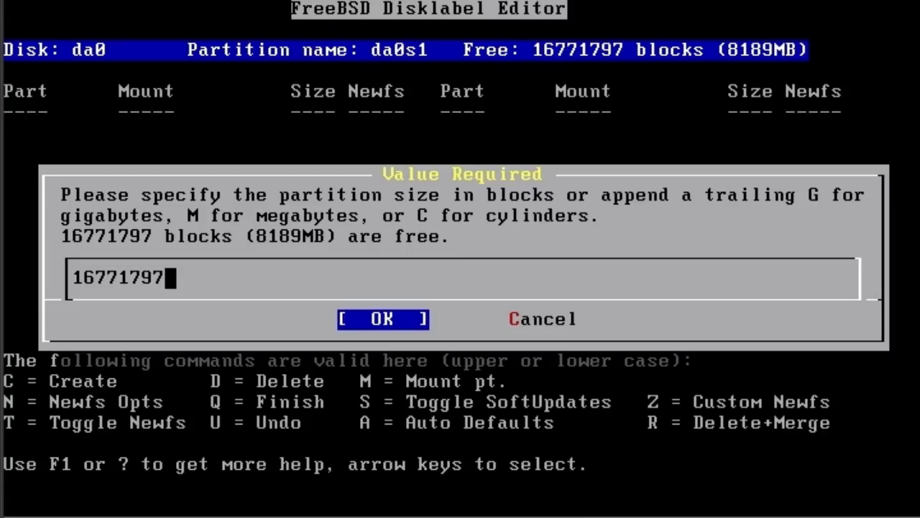
key(BackSpace)
key(BackSpace)
key(BackSpace)
key(BackSpace)
key(BackSpace)
key(BackSpace)
key(BackSpace)
key(BackSpace)
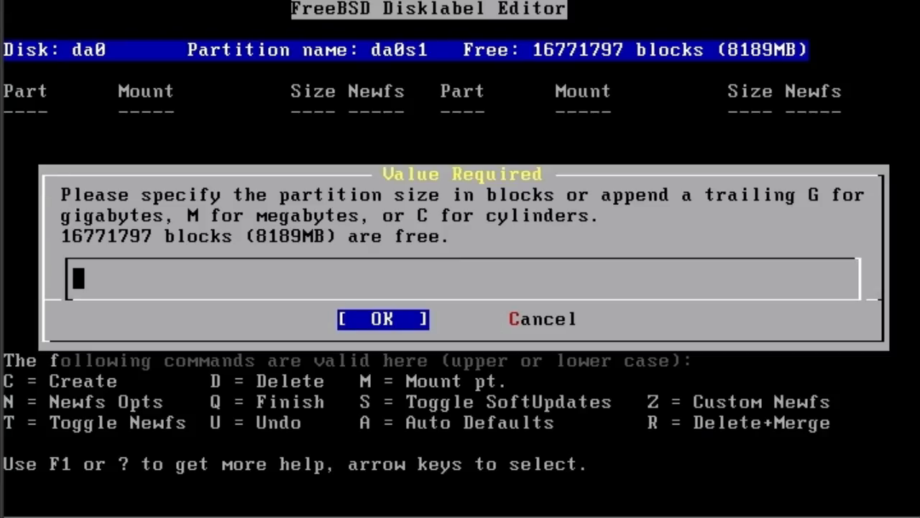
text(20)
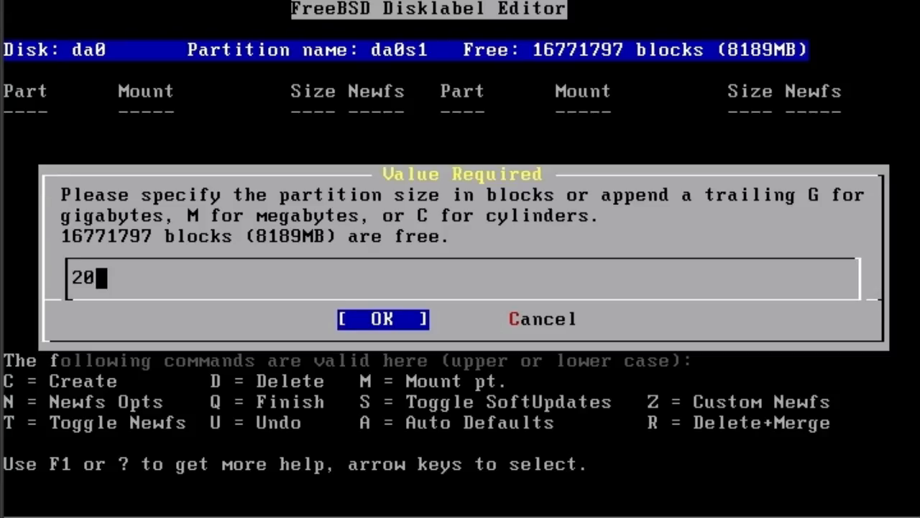
text(00000)
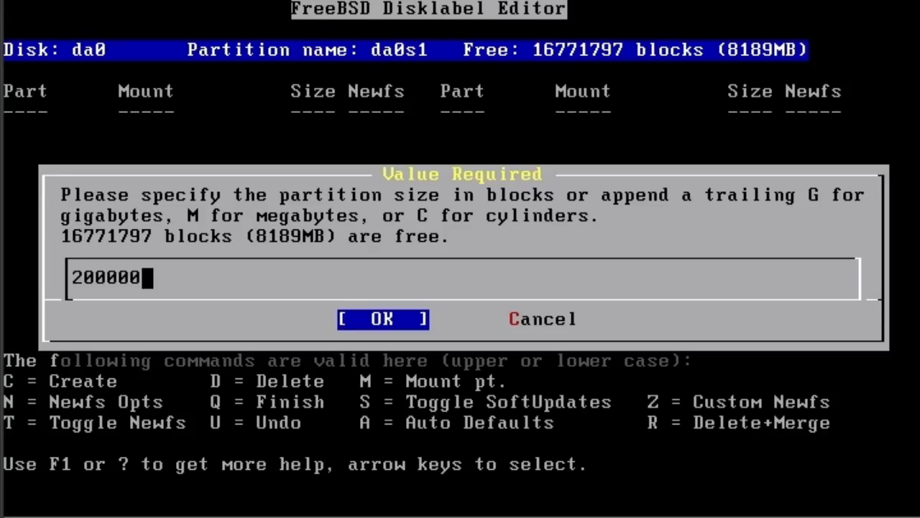
key(Return)
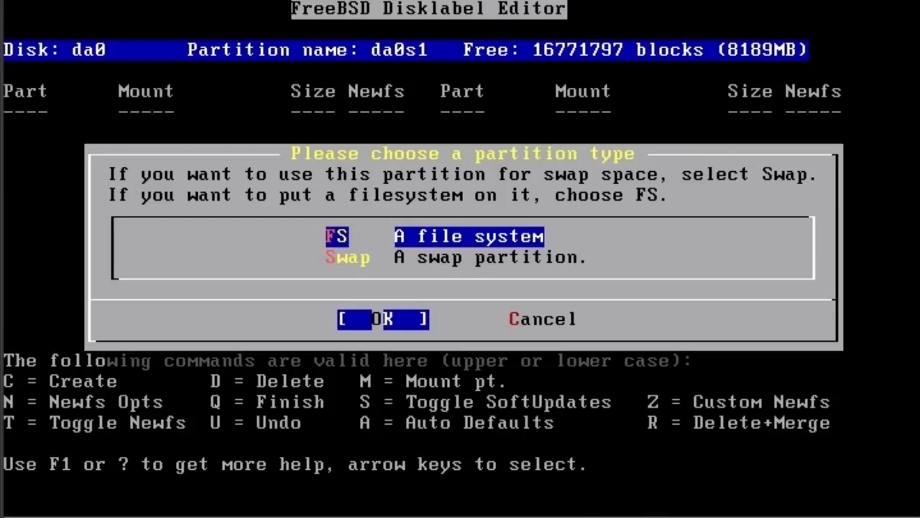
key(Down)
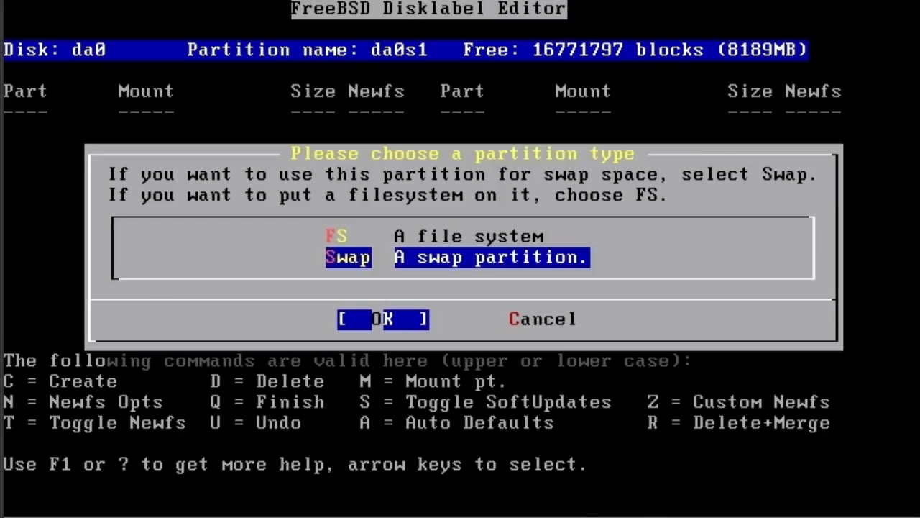
key(Up)
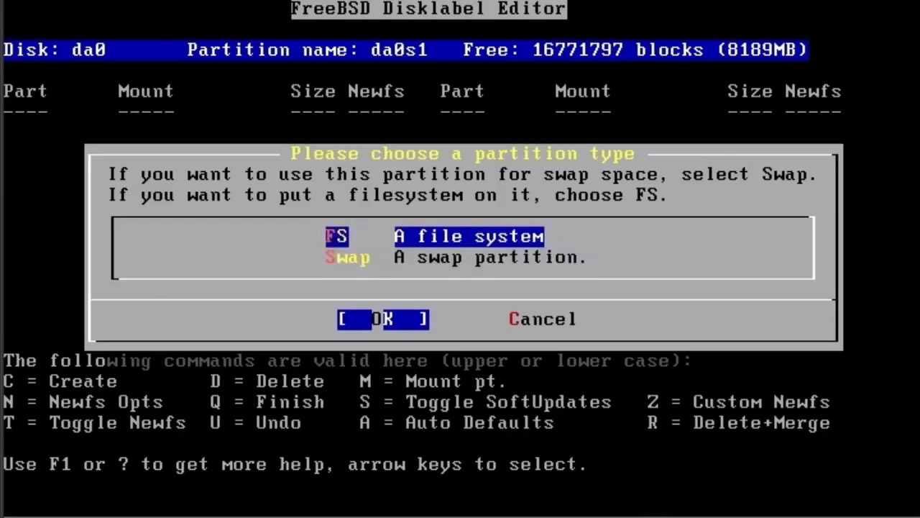
key(Return)
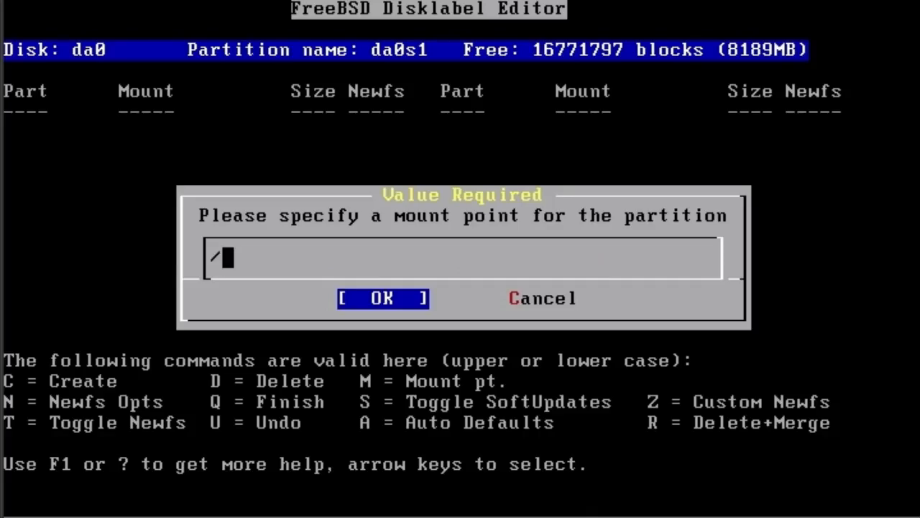
key(Return)
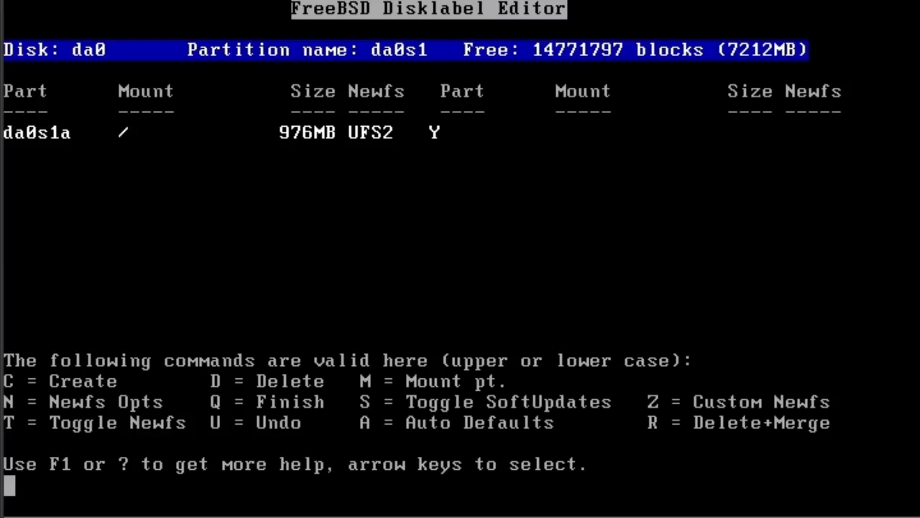
Create a swap partition of 2000000 blocks in slice da0s1.
key(c)
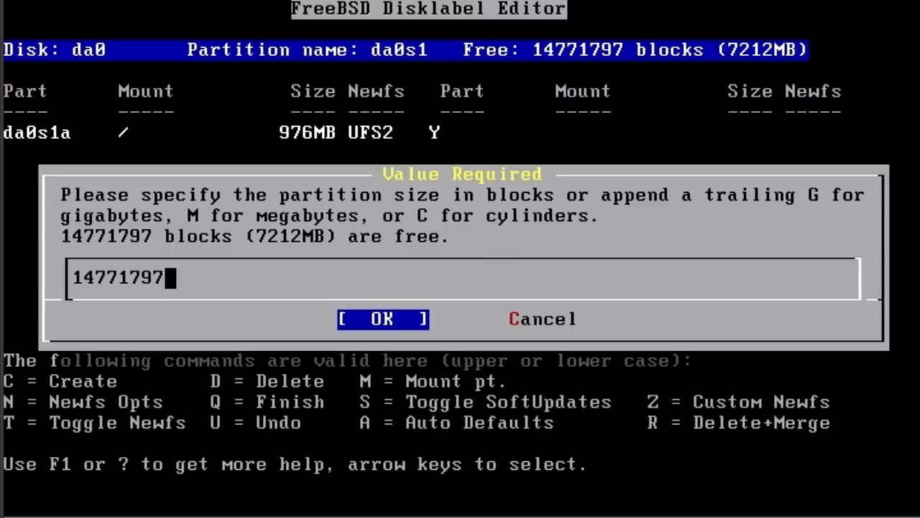
key(BackSpace)
key(BackSpace)
key(BackSpace)
key(BackSpace)
key(BackSpace)
key(BackSpace)
key(BackSpace)
key(BackSpace)
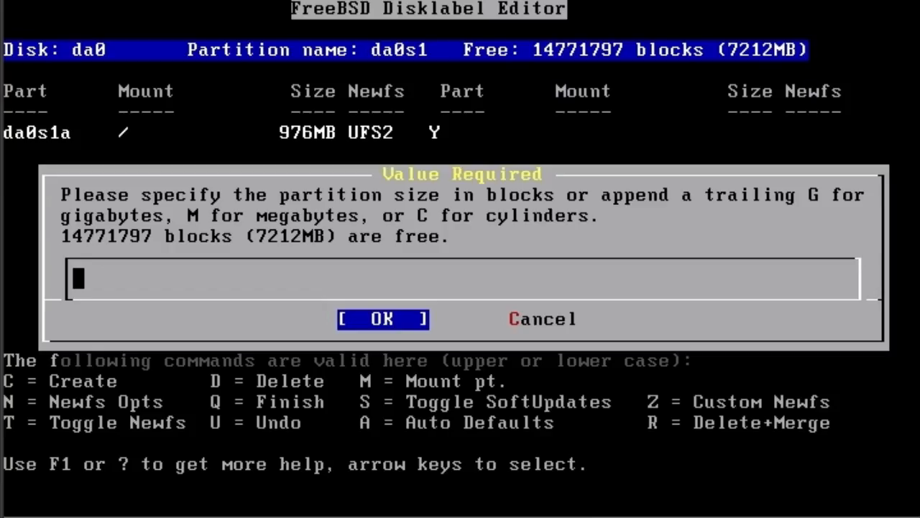
text(2000)
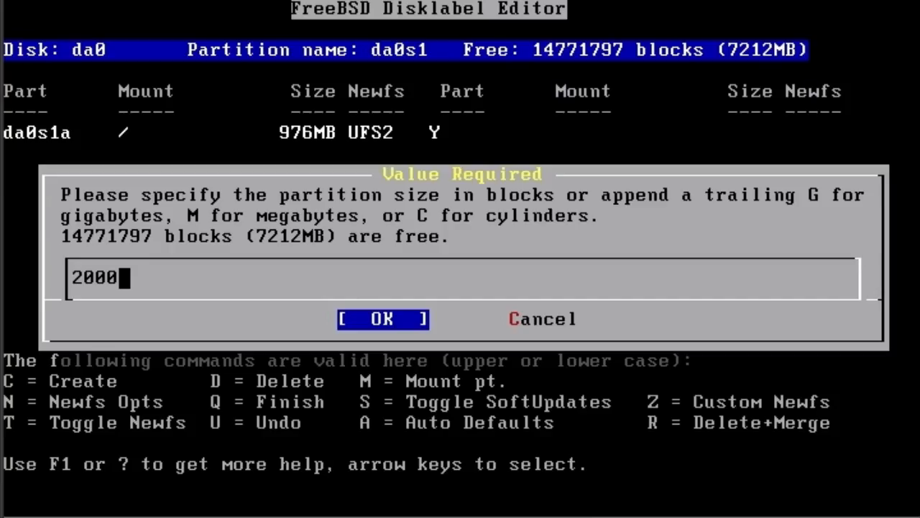
text(000)
key(Return)
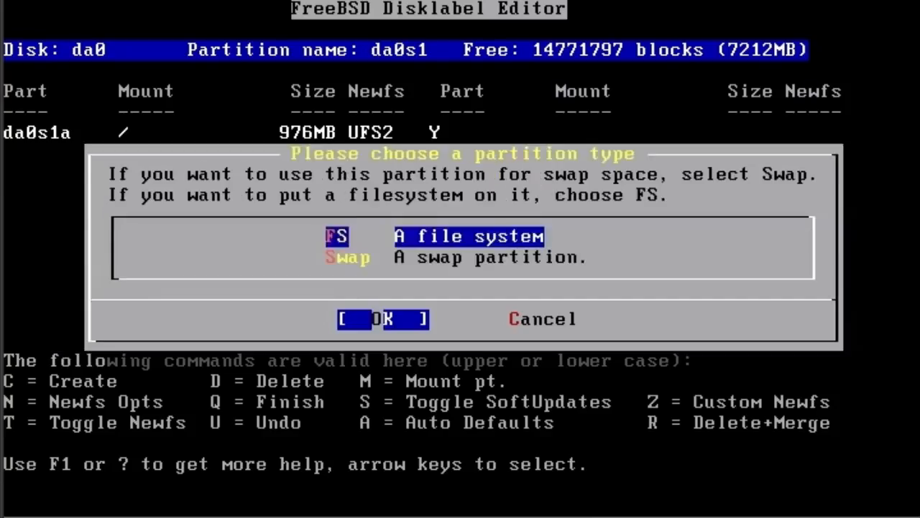
key(Down)
key(Return)
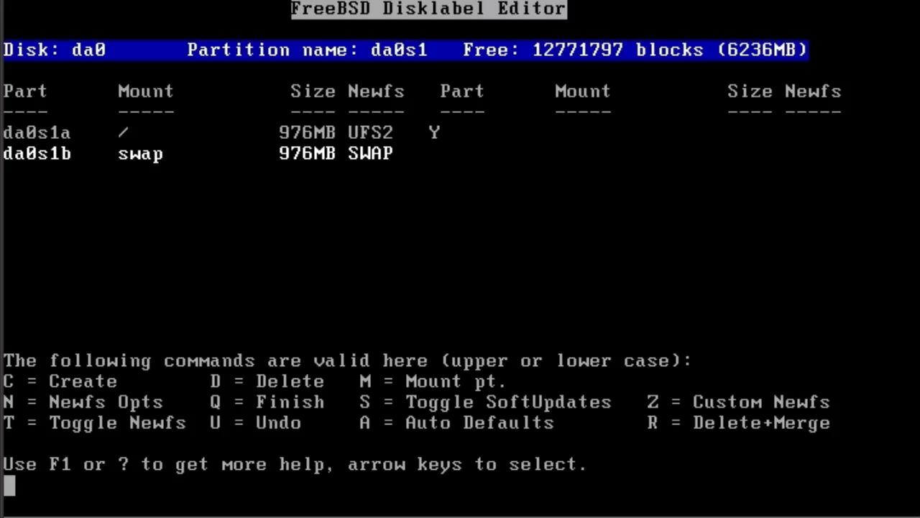
Create a file system partition of 4000000 blocks in slice da0s1 with the mount point /usr.
key(c)
key(BackSpace)
key(BackSpace)
key(BackSpace)
key(BackSpace)
key(BackSpace)
key(BackSpace)
key(BackSpace)
key(BackSpace)
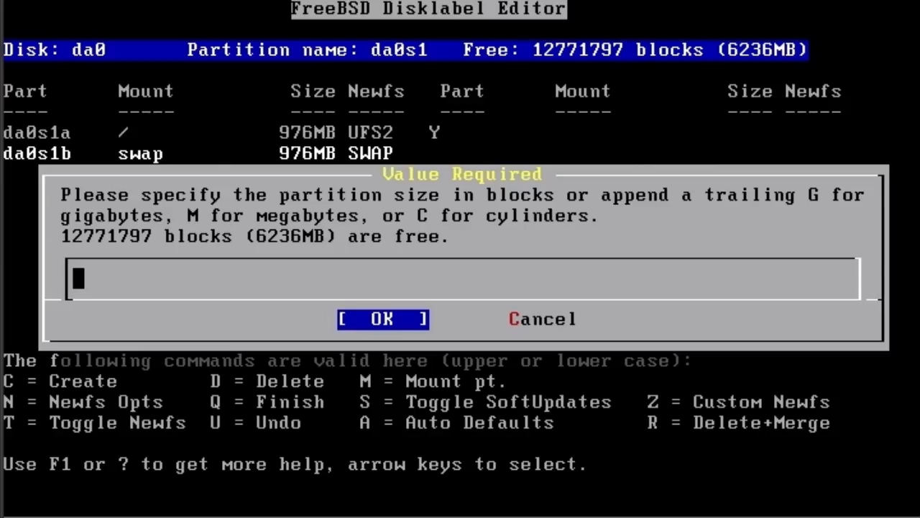
text(400000)
key(Return)
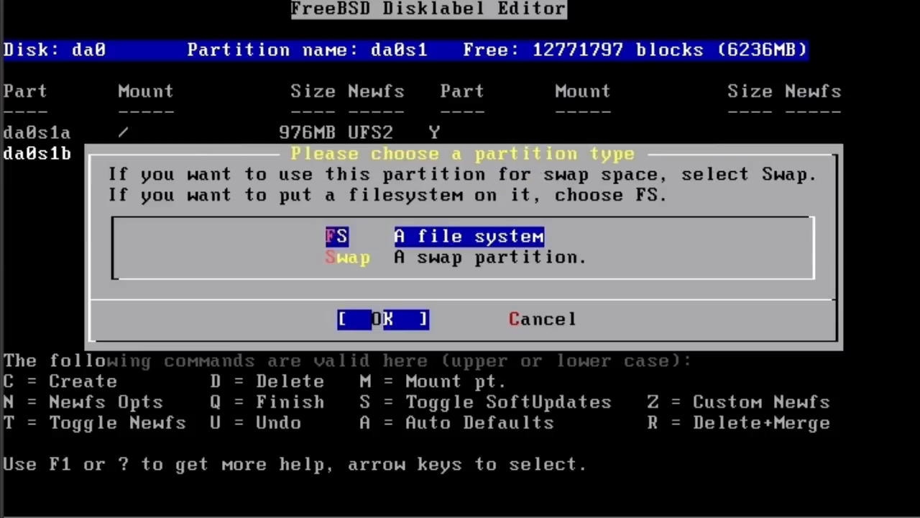
key(Return)
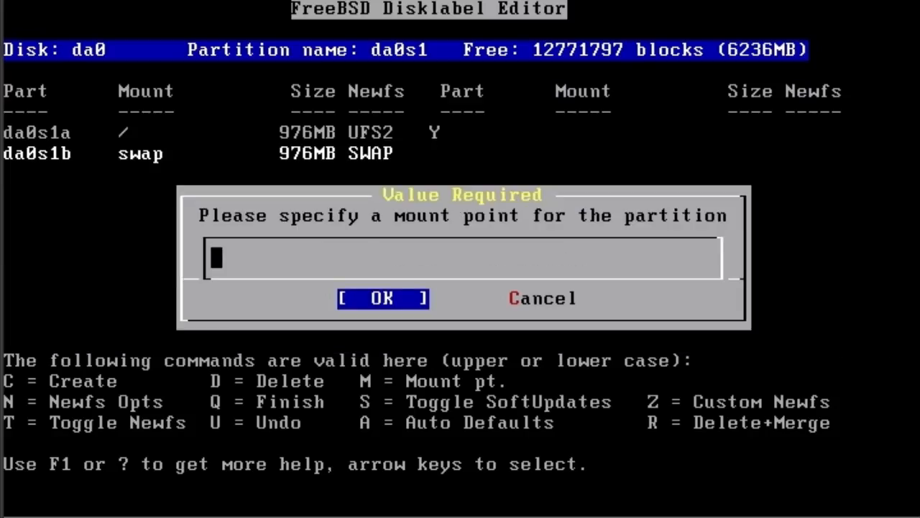
text(/usr)
key(Return)
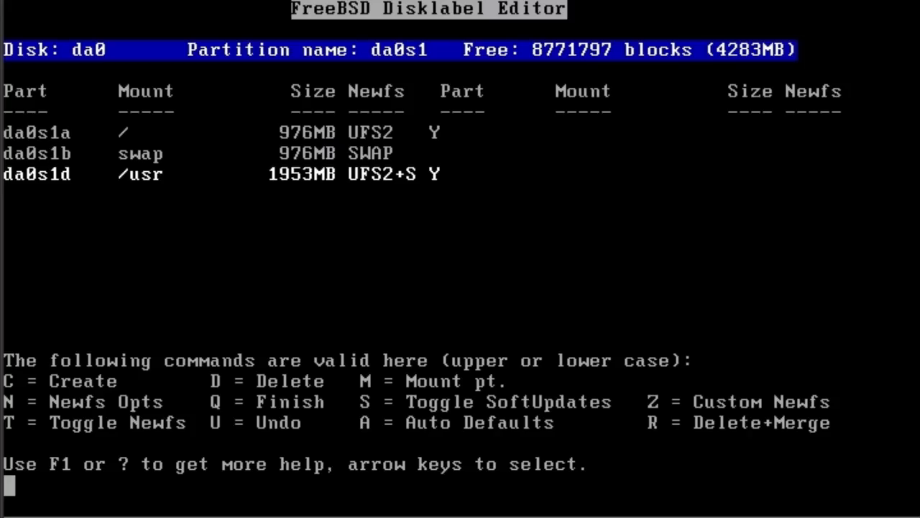
Create a file system partition of 4000000 blocks in slice da0s1 with the mount point /home.
key(c)
key(BackSpace)
key(BackSpace)
key(BackSpace)
key(BackSpace)
key(BackSpace)
key(BackSpace)
key(BackSpace)
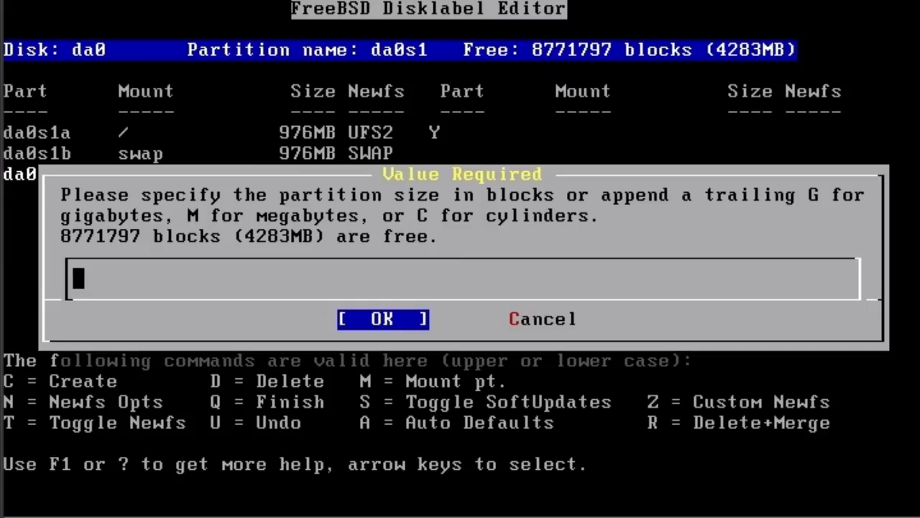
text(400000)
key(Return)
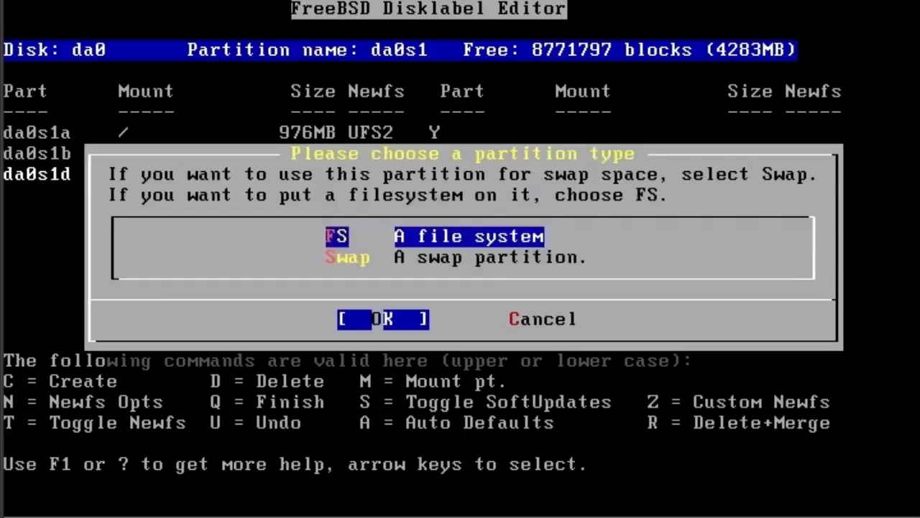
key(Return)
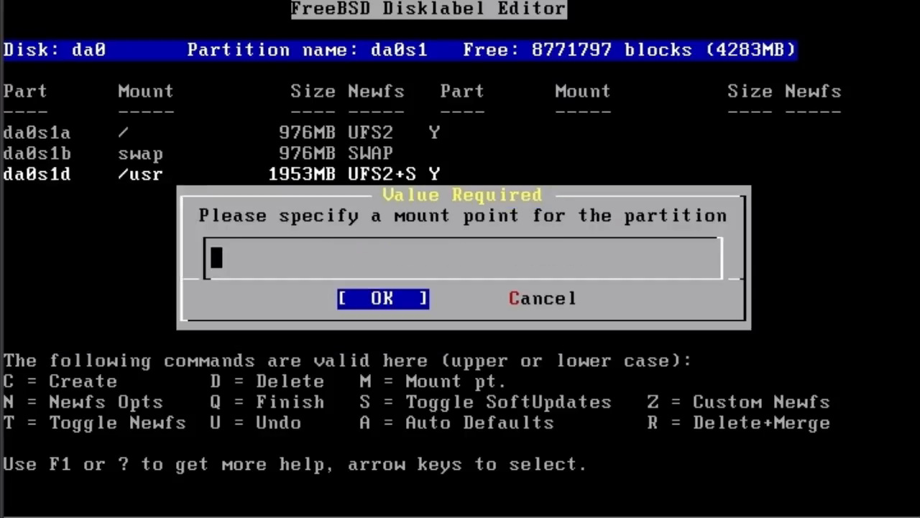
text(/home)
key(Return)
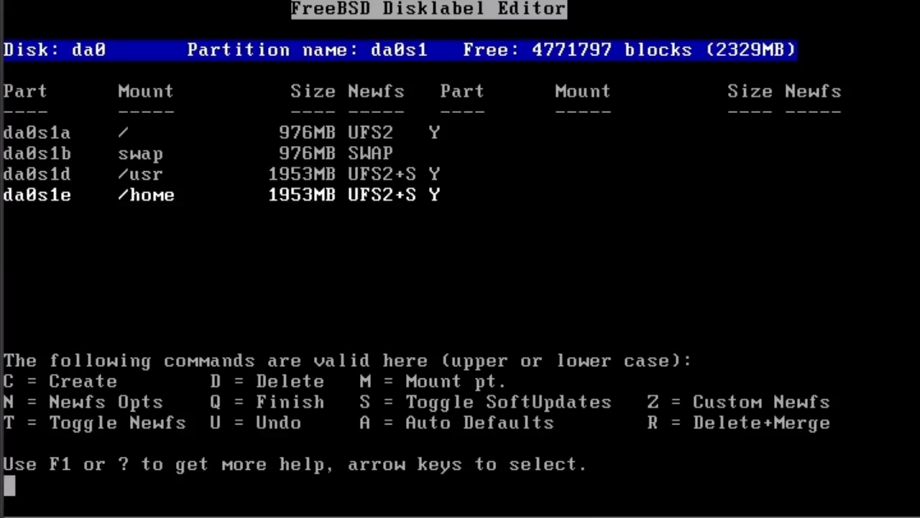
Create a file system partition of 2000000 blocks in slice da0s1 with the mount point /var.
key(c)
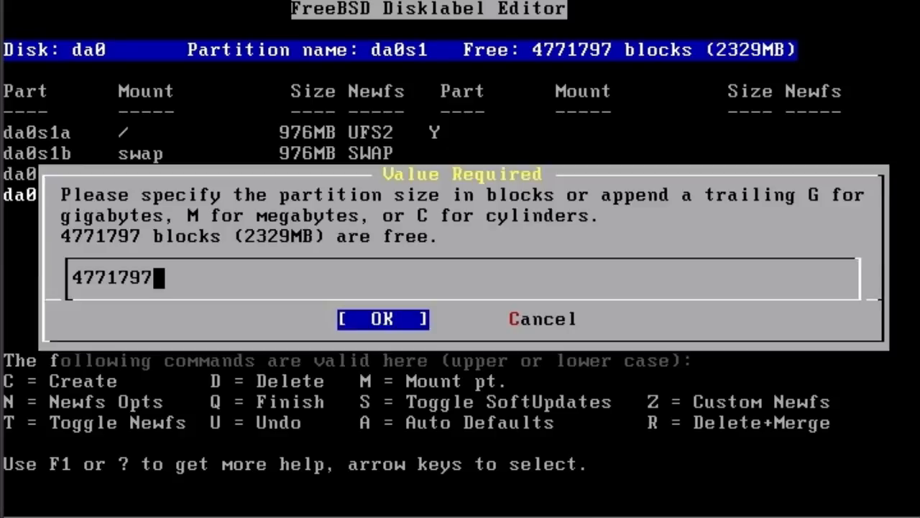
key(BackSpace)
key(BackSpace)
key(BackSpace)
key(BackSpace)
key(BackSpace)
key(BackSpace)
key(BackSpace)
text(2000000)
key(Return)
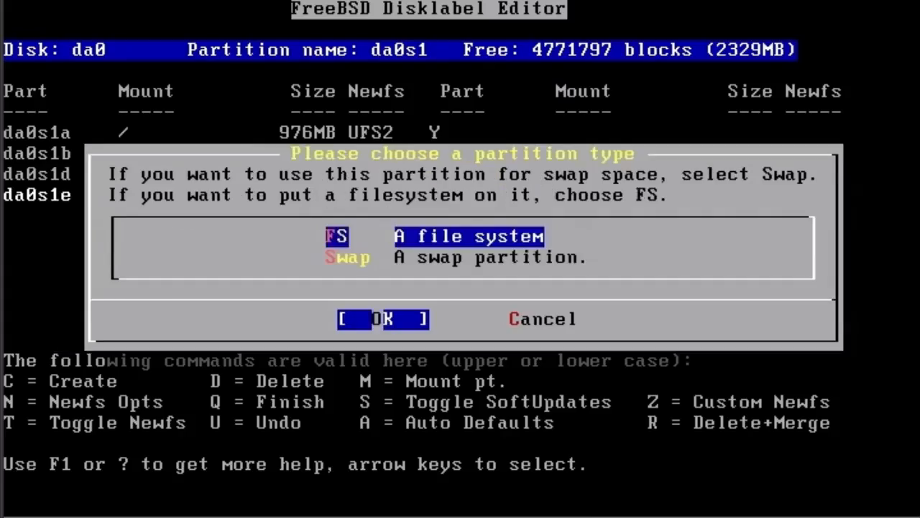
key(Return)
text(/var)
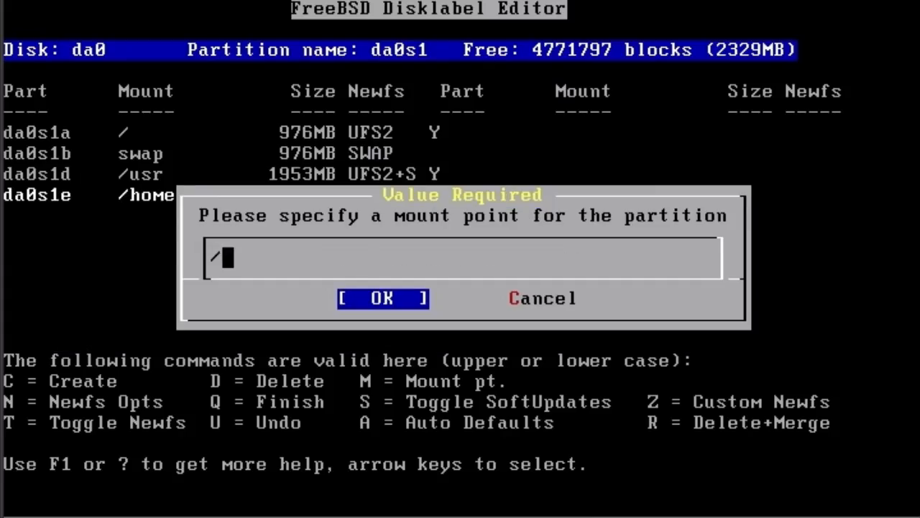
key(Return)
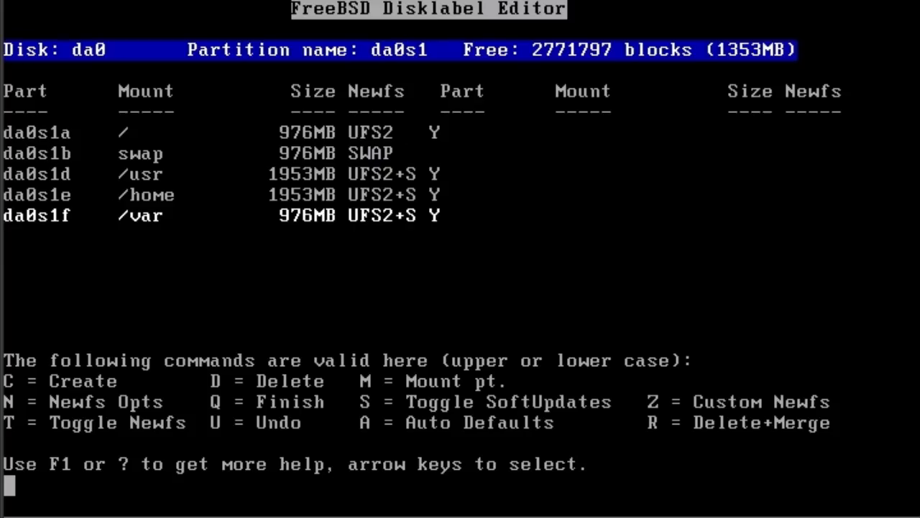
Delete the /var, /home and /usr partitions from slice da0s1.
key(Down)
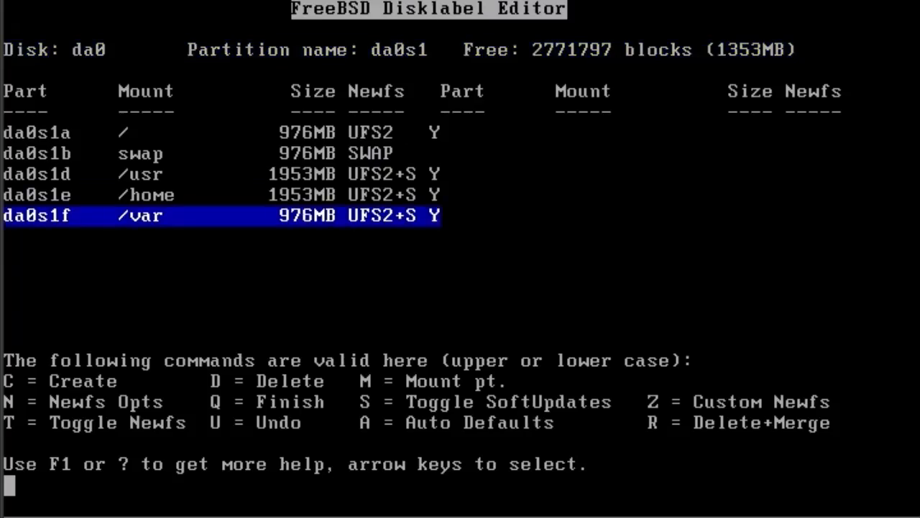
key(Up)
key(Down)
key(d)
key(d)
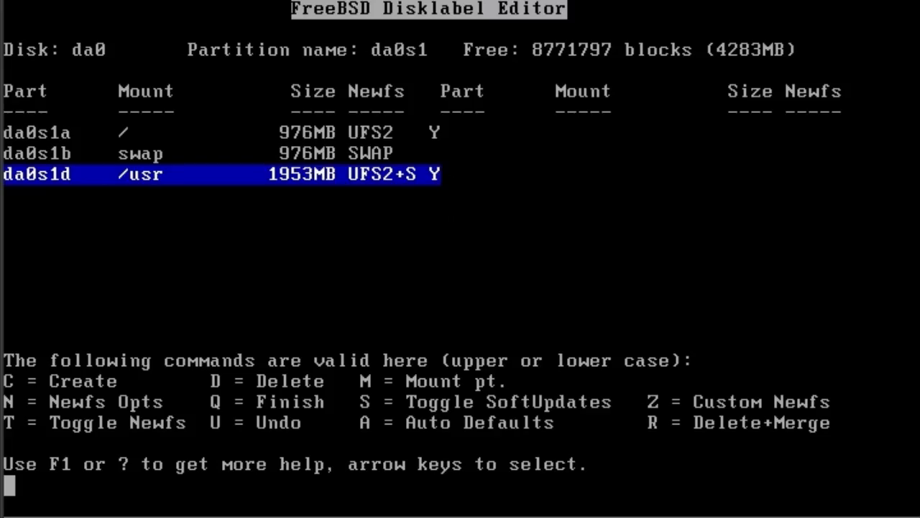
key(d)
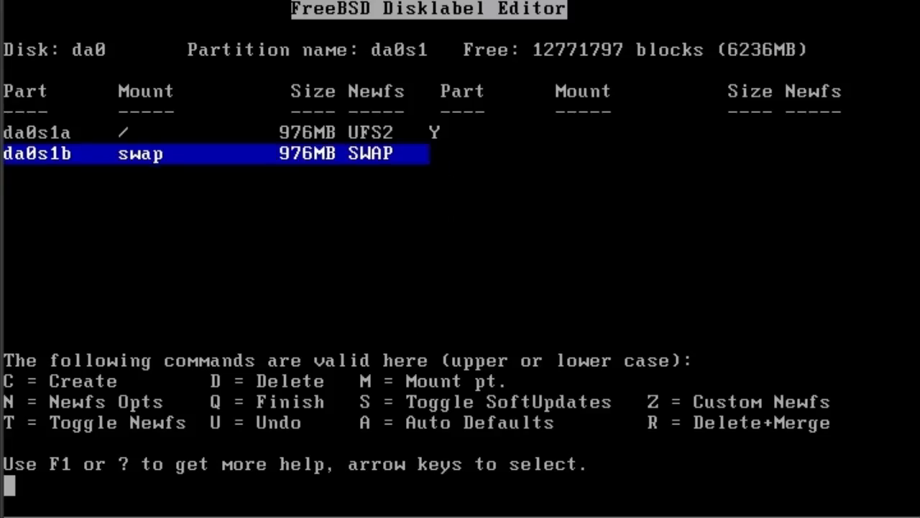
Create a file system partition of 8000000 blocks in slice da0s1 with the mount point /usr.
key(c)
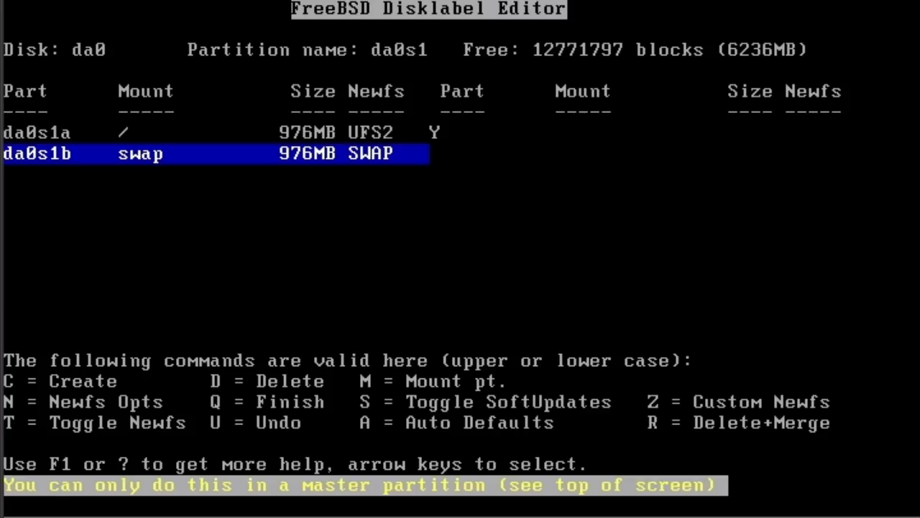
key(Up)
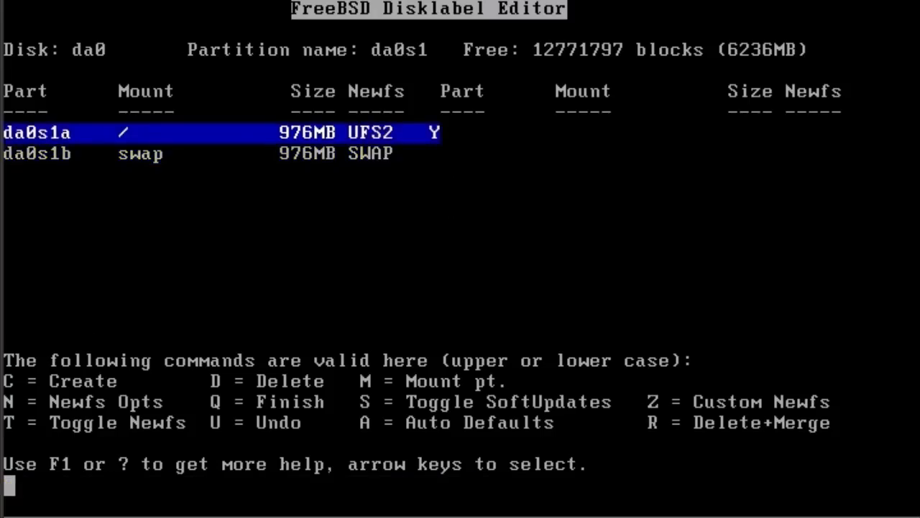
key(Up)
key(c)
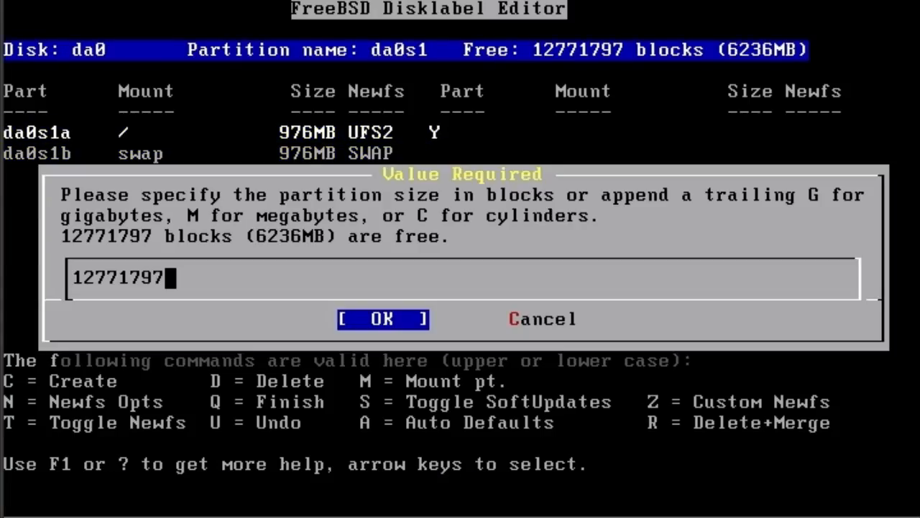
key(BackSpace)
key(BackSpace)
key(BackSpace)
key(BackSpace)
key(BackSpace)
key(BackSpace)
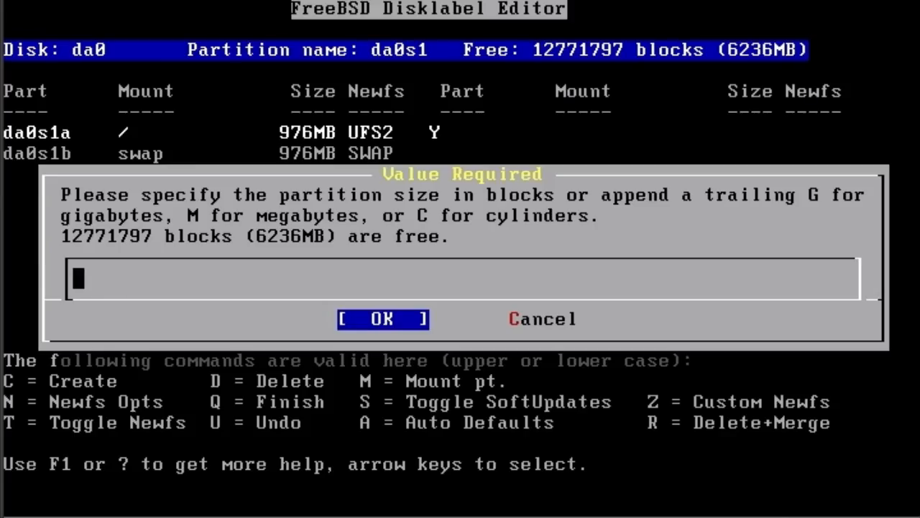
text(800)
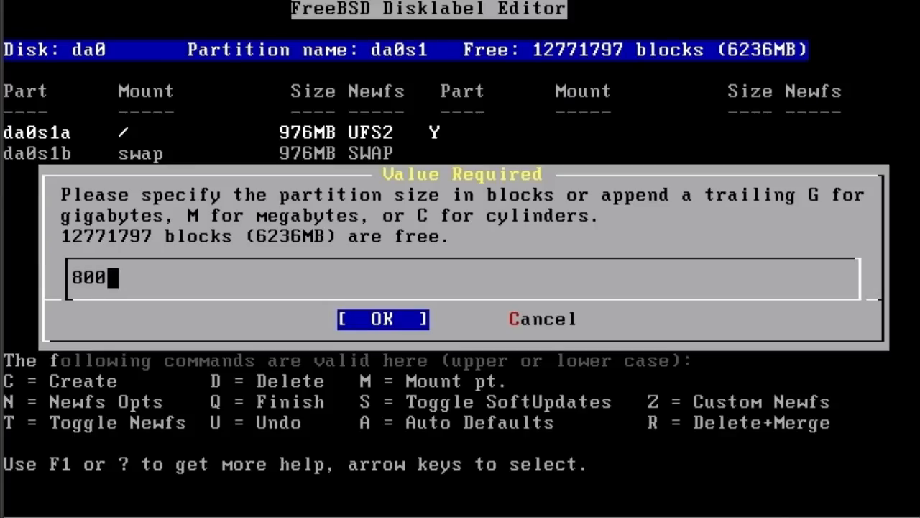
text(0)
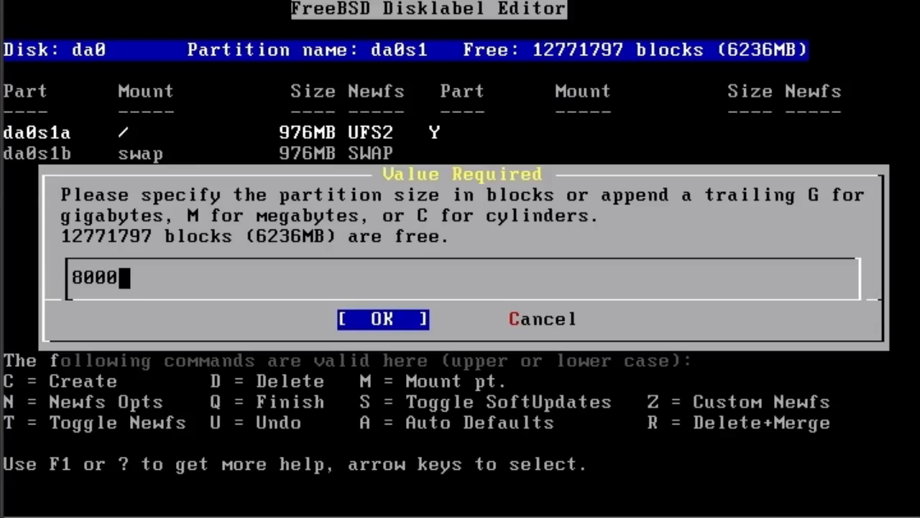
text(000)
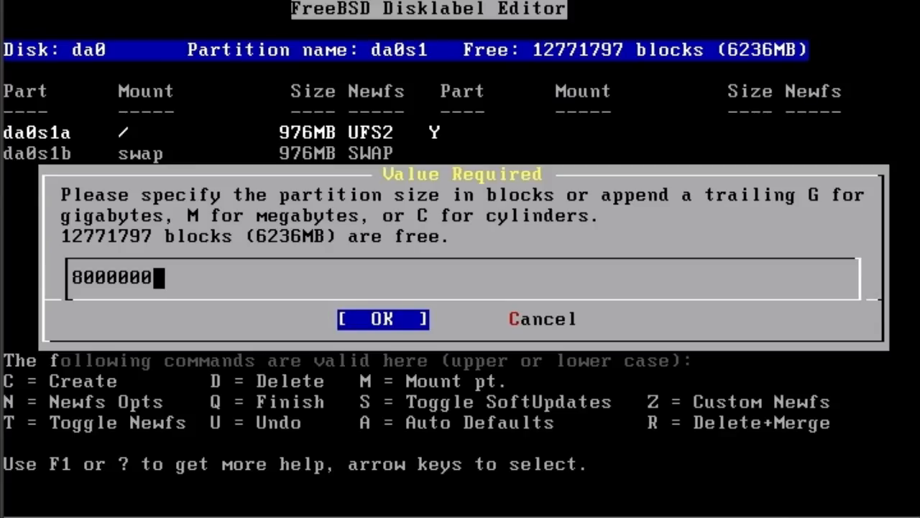
key(Return)
key(Return)
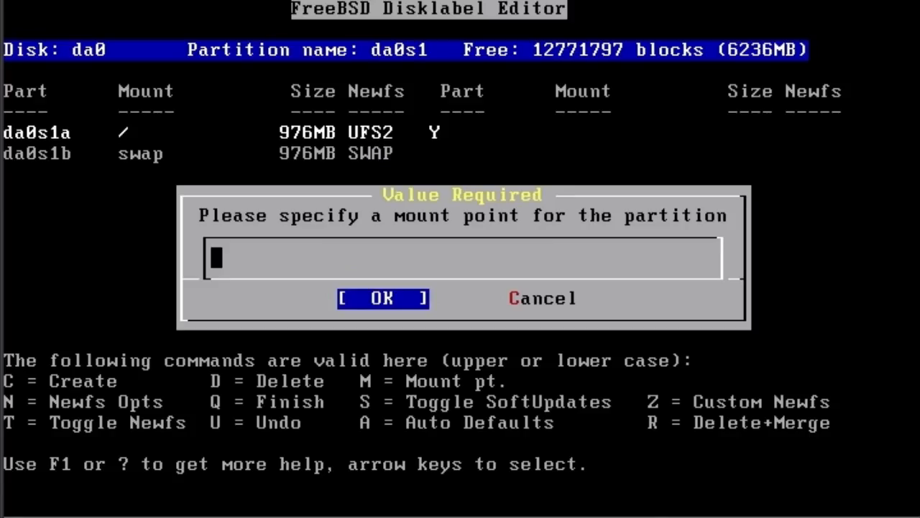
text(/usr)
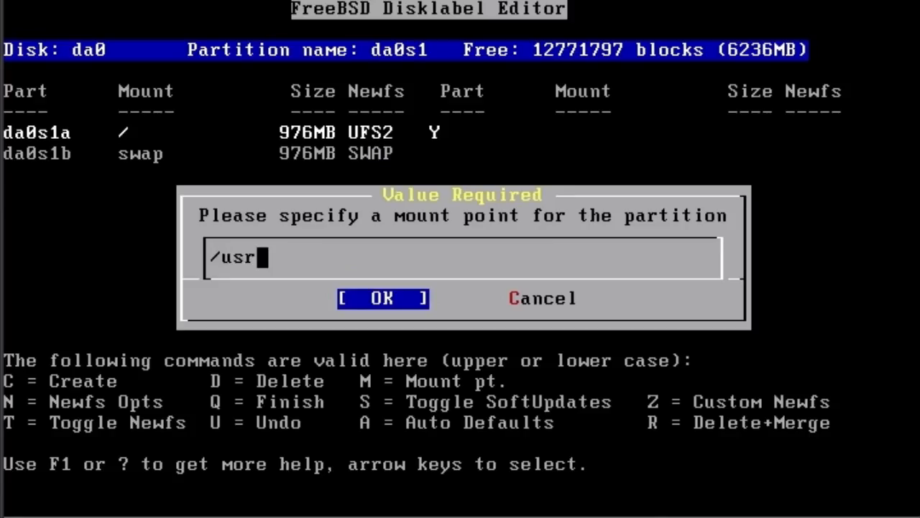
key(Return)
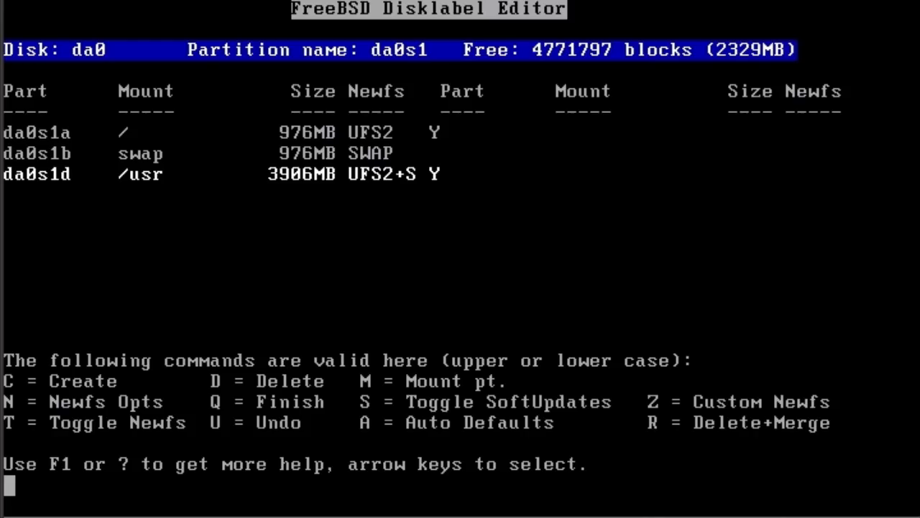
Create a file system partition of 2000000 blocks in slice da0s1 with the mount point /home.
key(c)
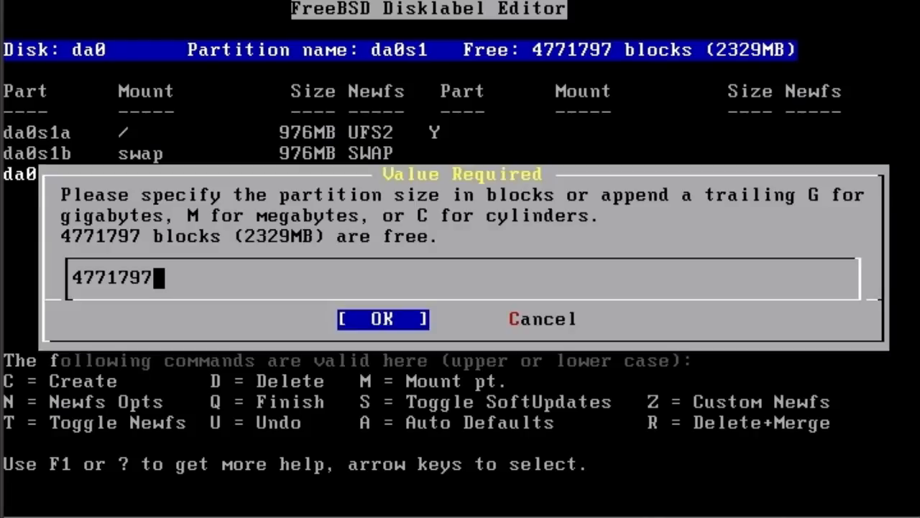
key(BackSpace)
key(BackSpace)
key(BackSpace)
key(BackSpace)
key(BackSpace)
key(BackSpace)
key(BackSpace)
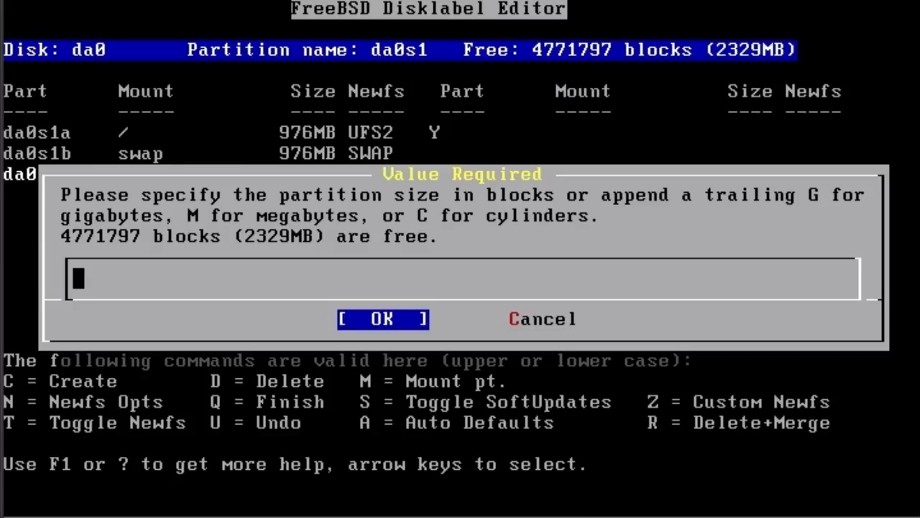
text(200)
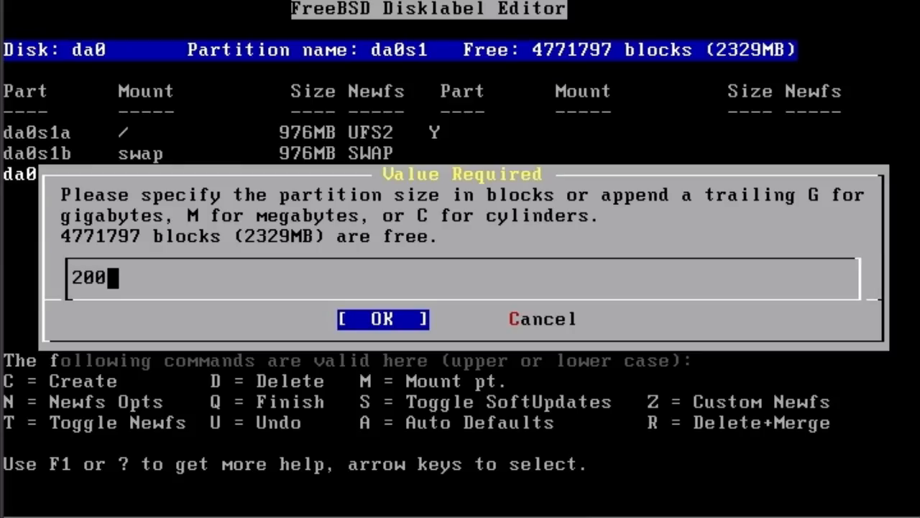
text(0000)
key(Return)
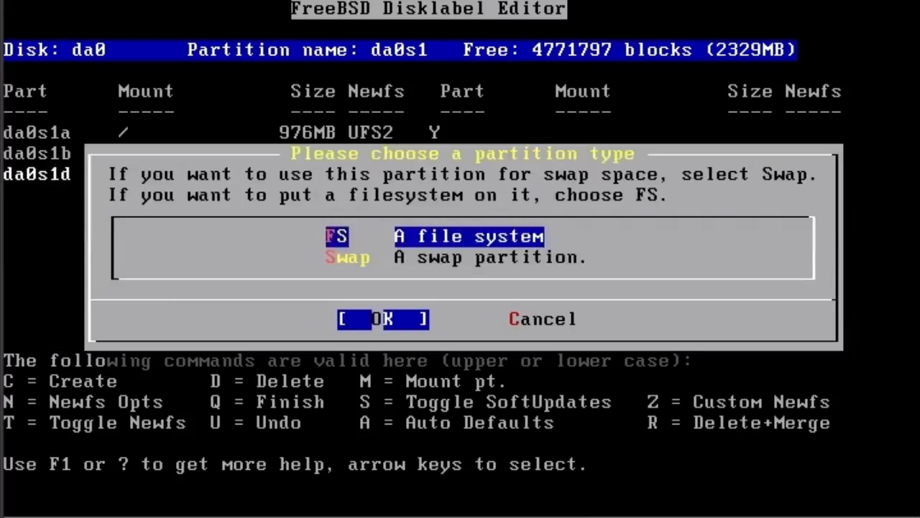
key(Return)
text(/home)
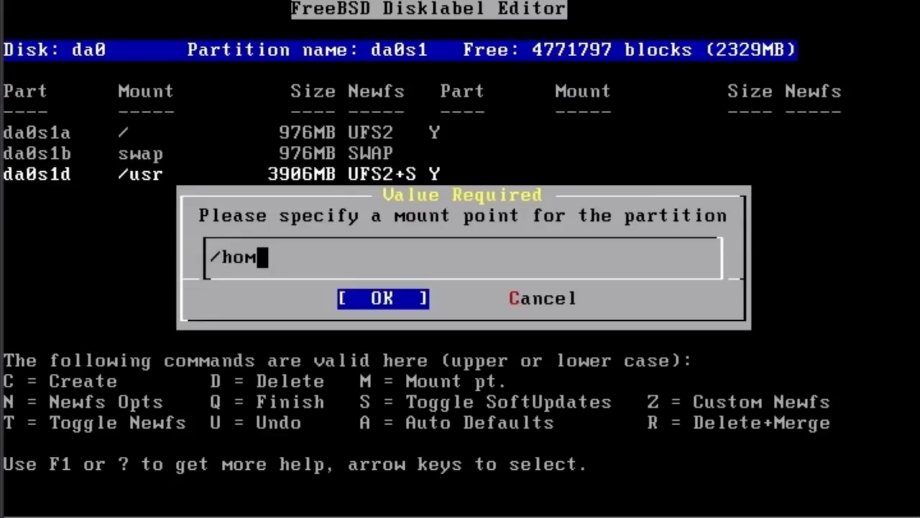
key(Return)
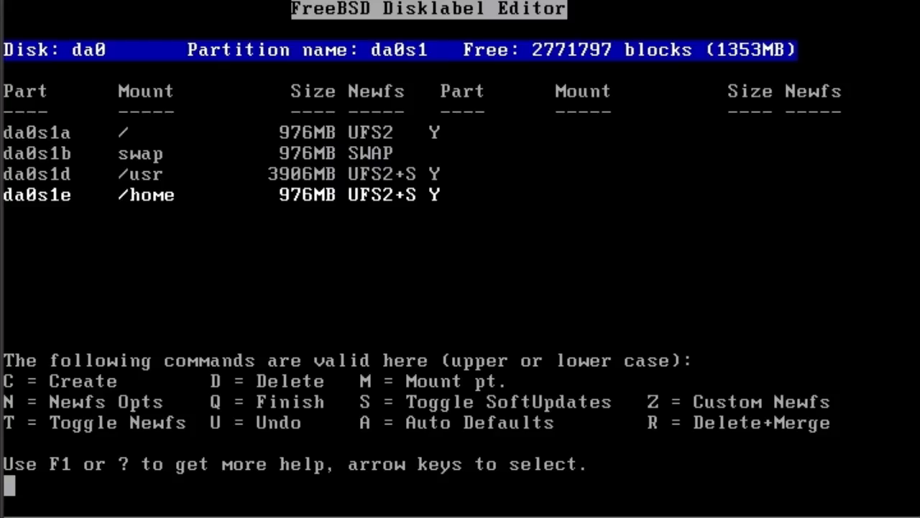
Create a file system partition of 1000000 blocks in slice da0s1 with the mount point /tmp.
key(c)
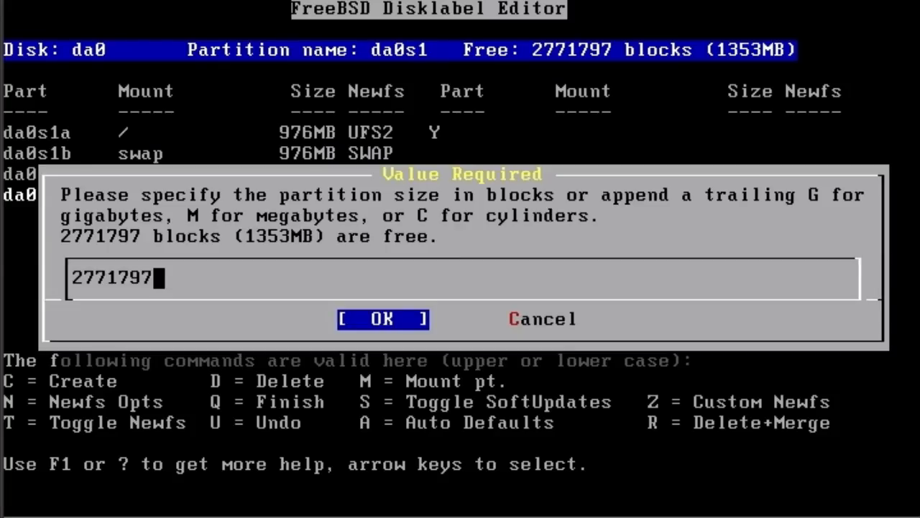
key(BackSpace)
key(BackSpace)
key(BackSpace)
key(BackSpace)
key(BackSpace)
key(BackSpace)
key(BackSpace)
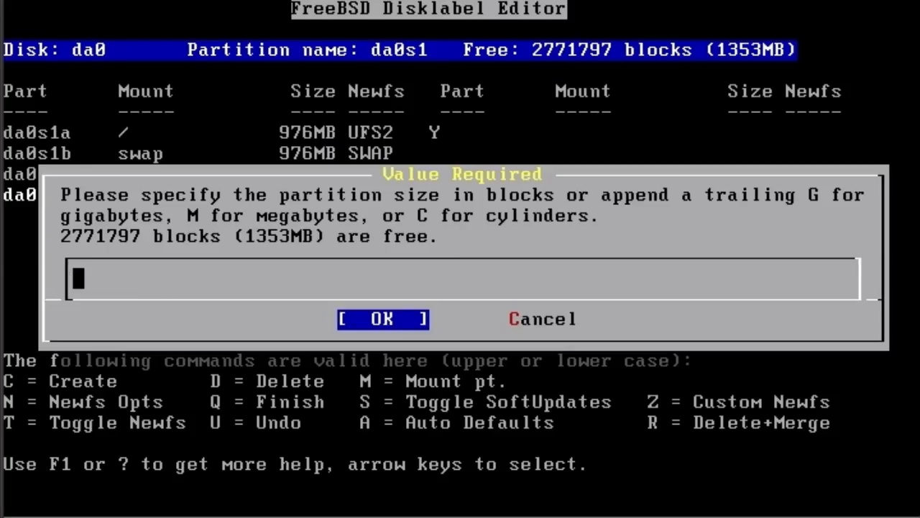
text(100000)
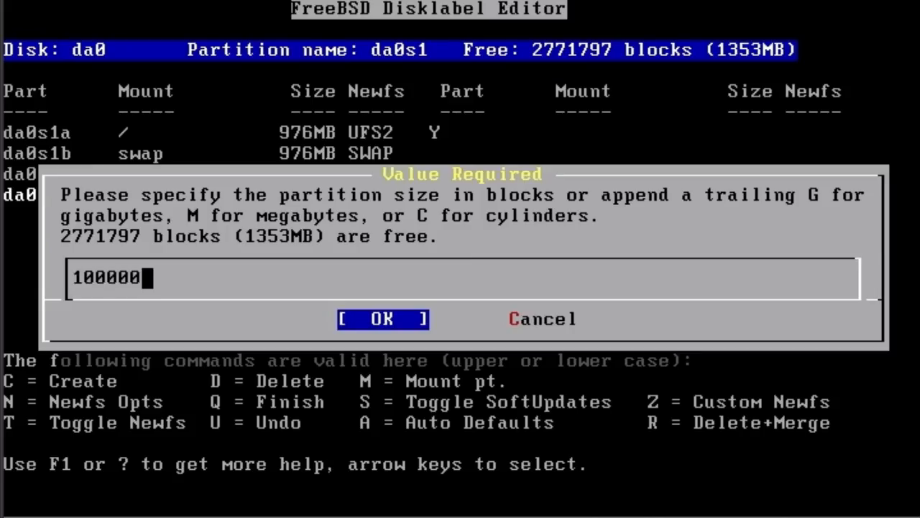
key(Return)
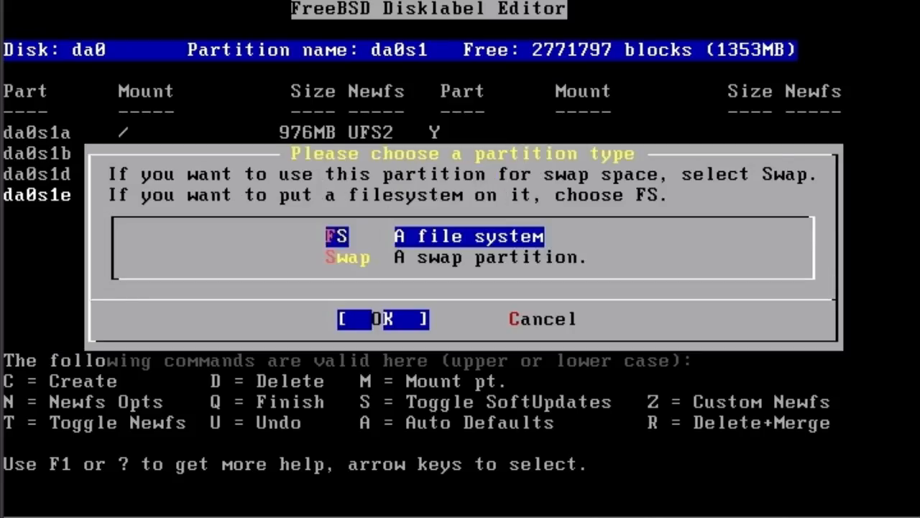
key(Return)
text(/tmp)
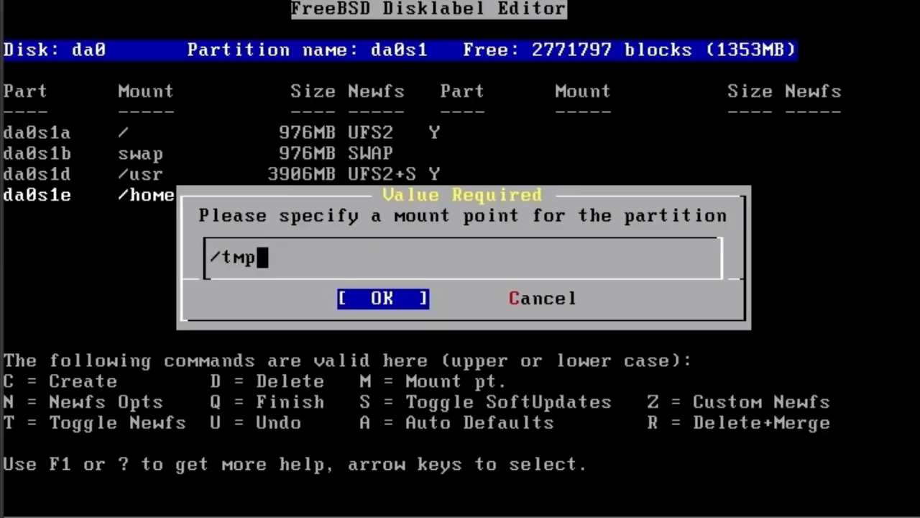
key(Return)
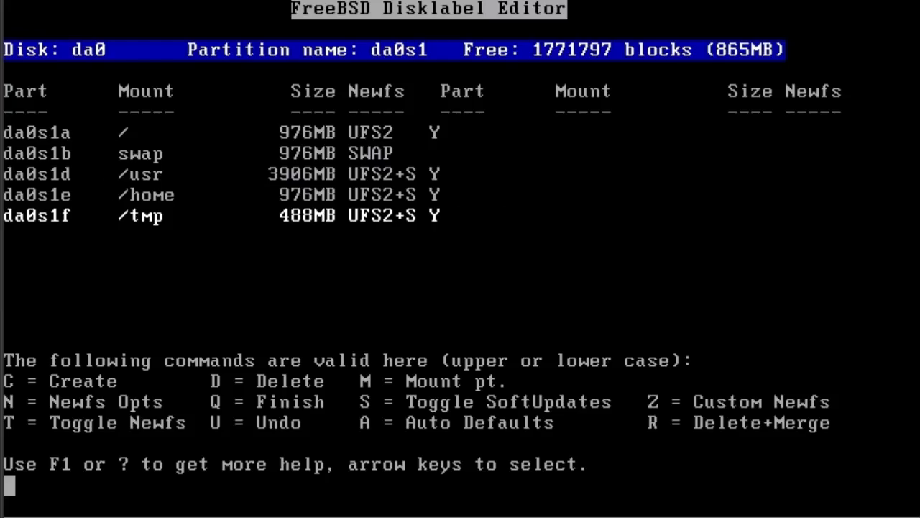
Create a file system partition with the mount point /var from all 1771797 remaining blocks of da0s1, and finish labelling.
key(c)
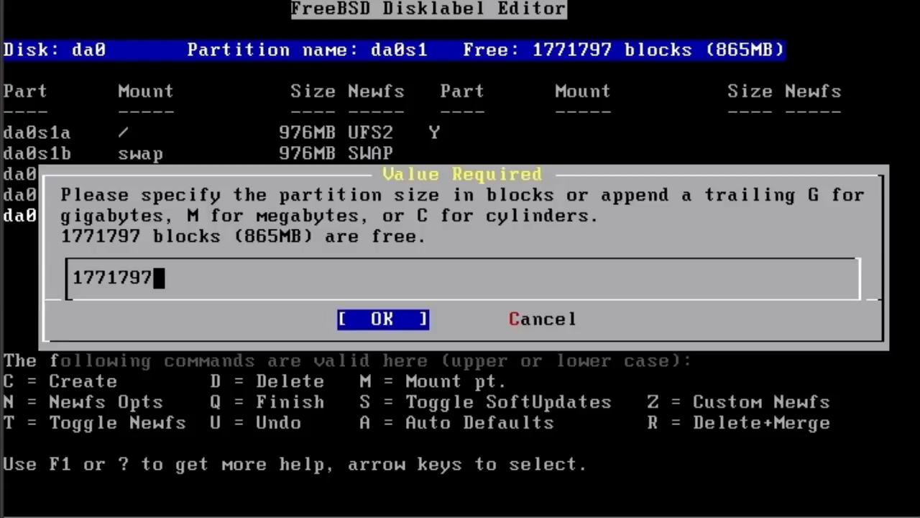
key(Return)
key(Return)
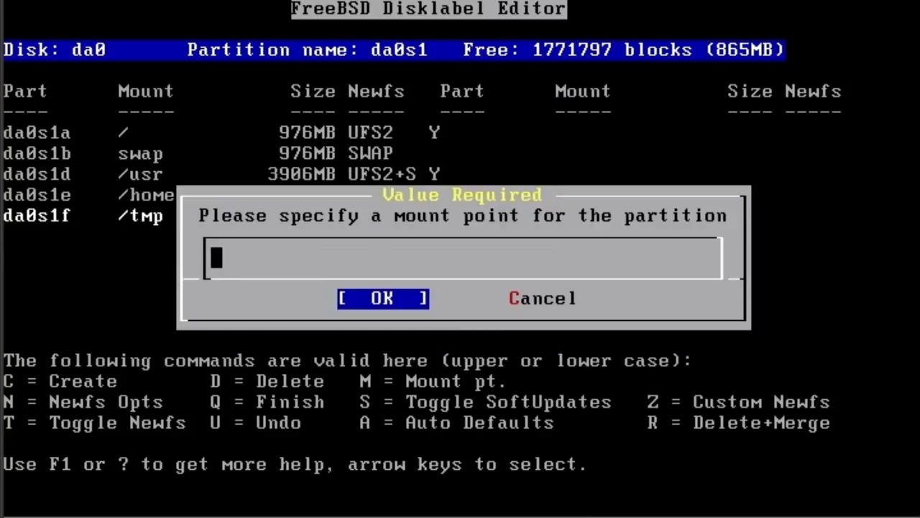
text(/var)
key(Return)
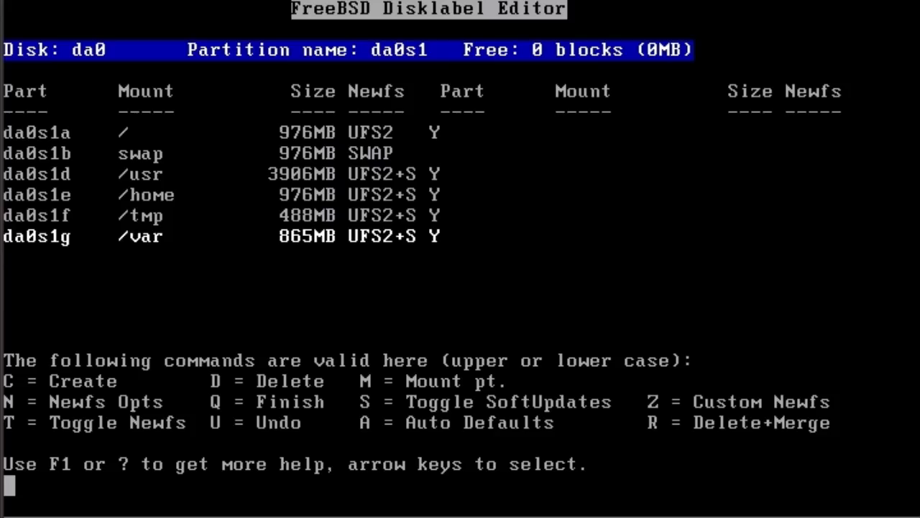
key(q)
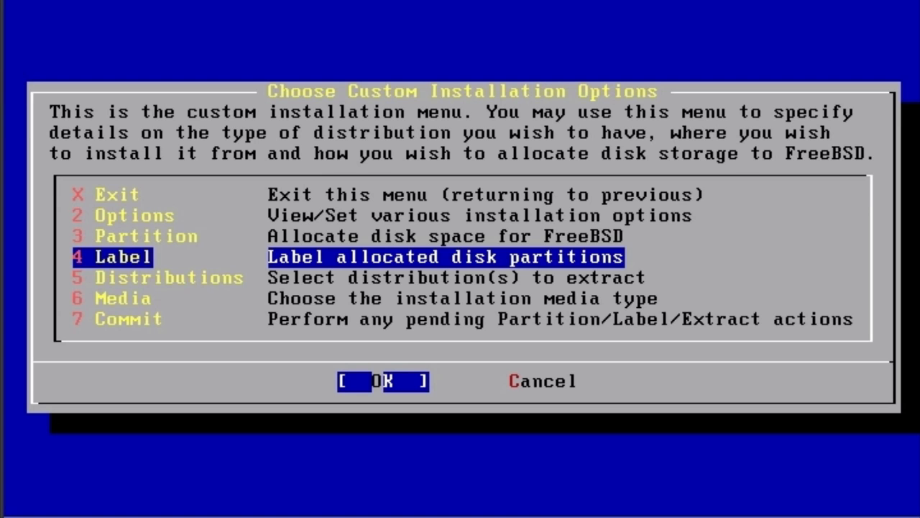
Select the All distribution set, with all system sources and binaries, for the custom installation and confirm the choice.
key(Down)
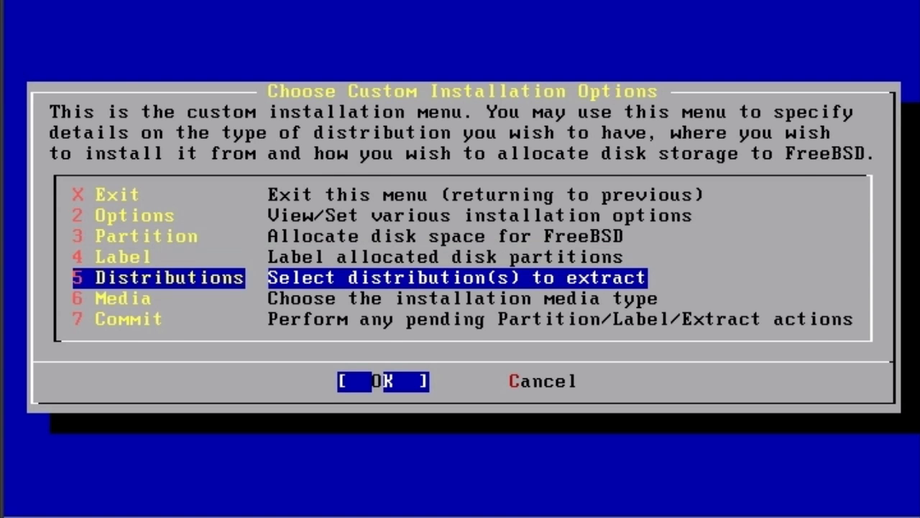
key(Return)
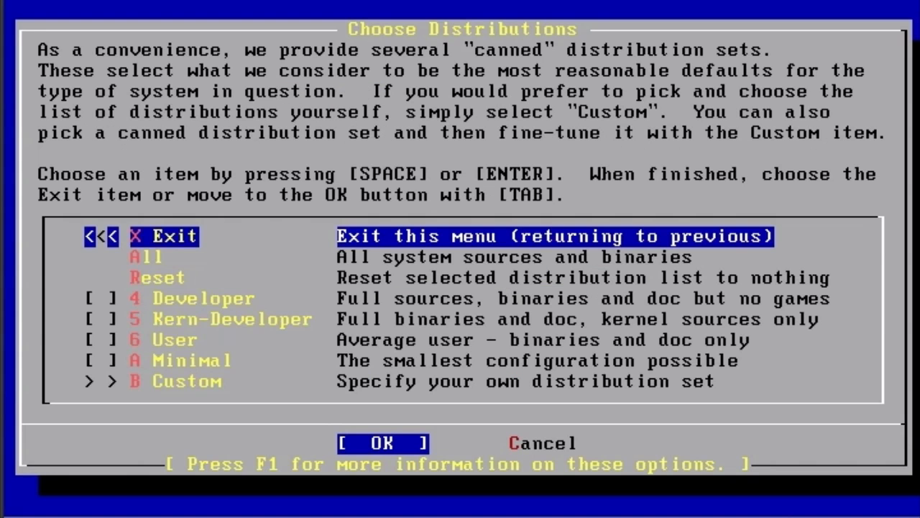
key(Down)
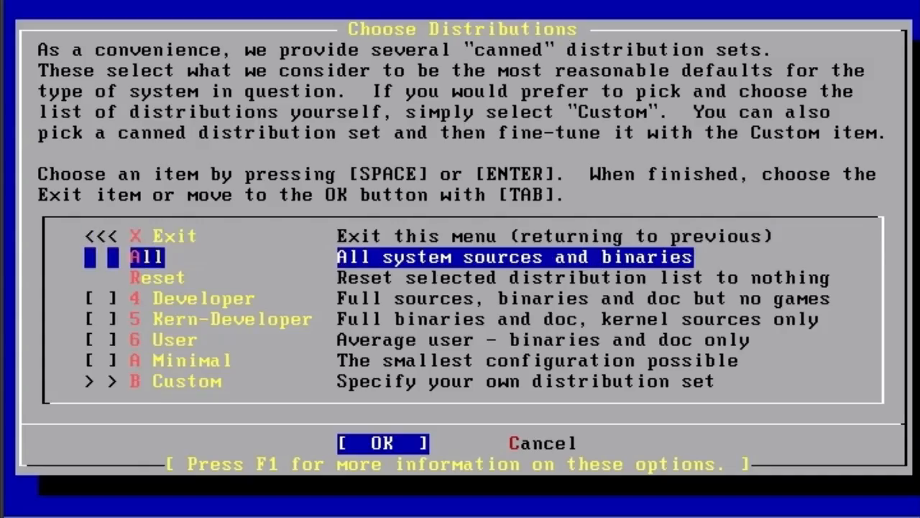
key(Down)
key(Down)
key(Down)
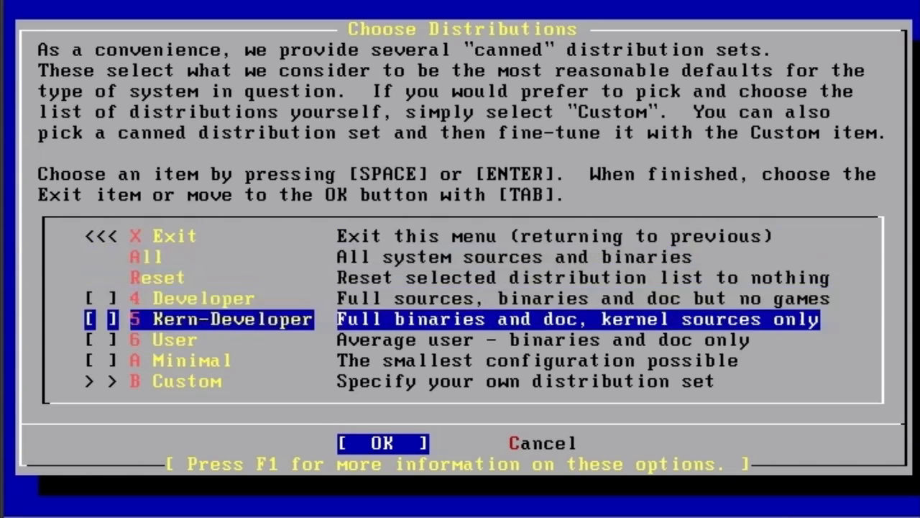
key(Down)
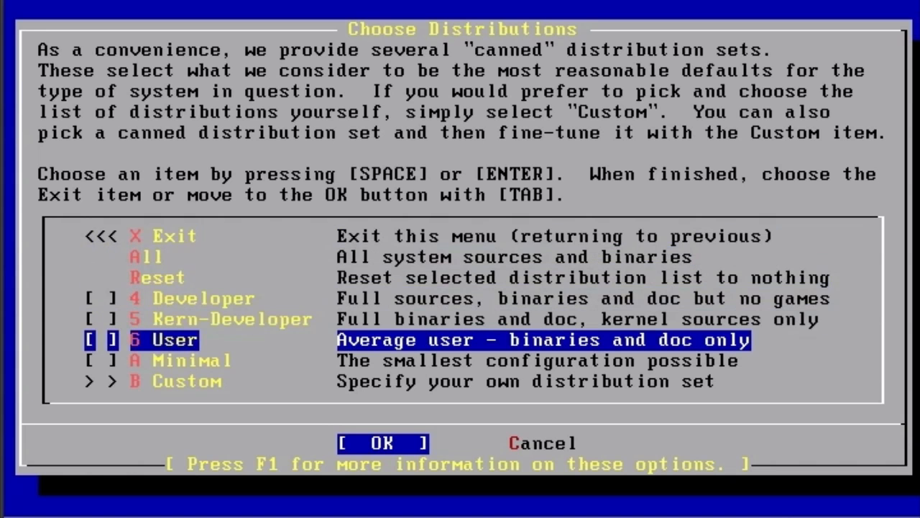
key(Up)
key(Up)
key(Up)
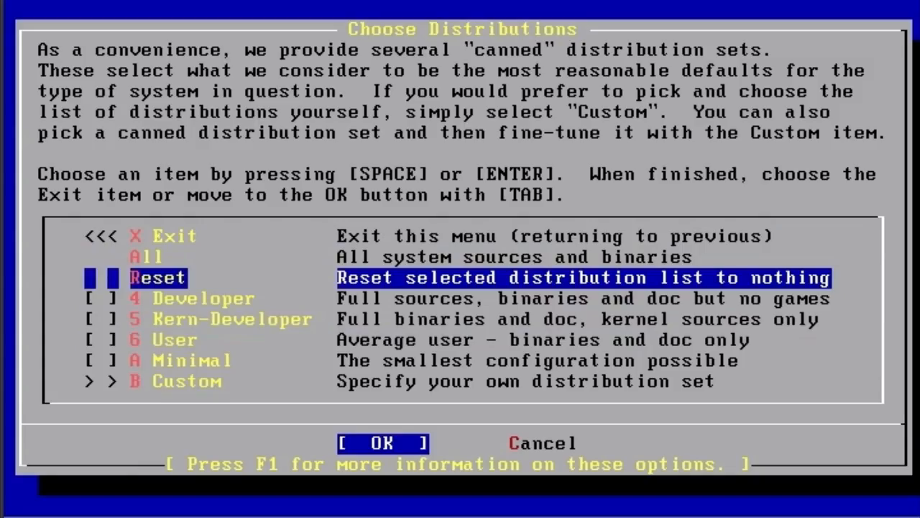
key(Up)
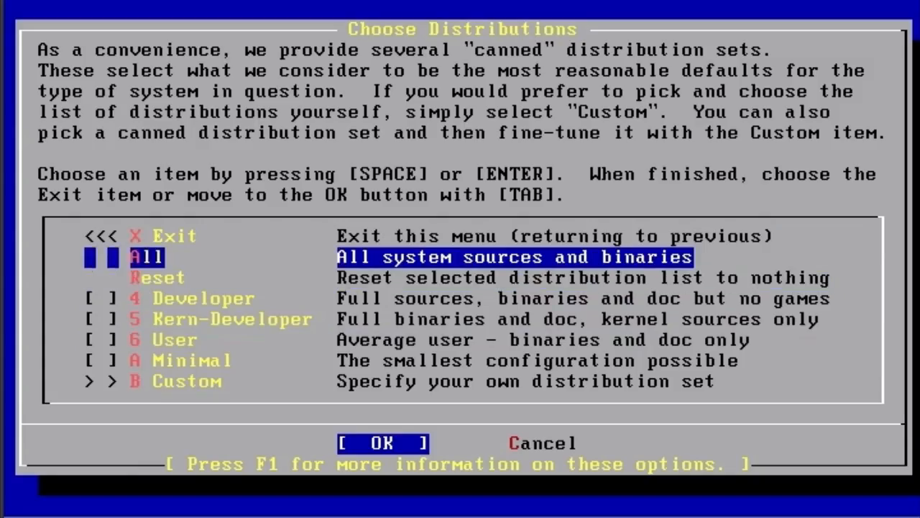
key(space)
key(Return)
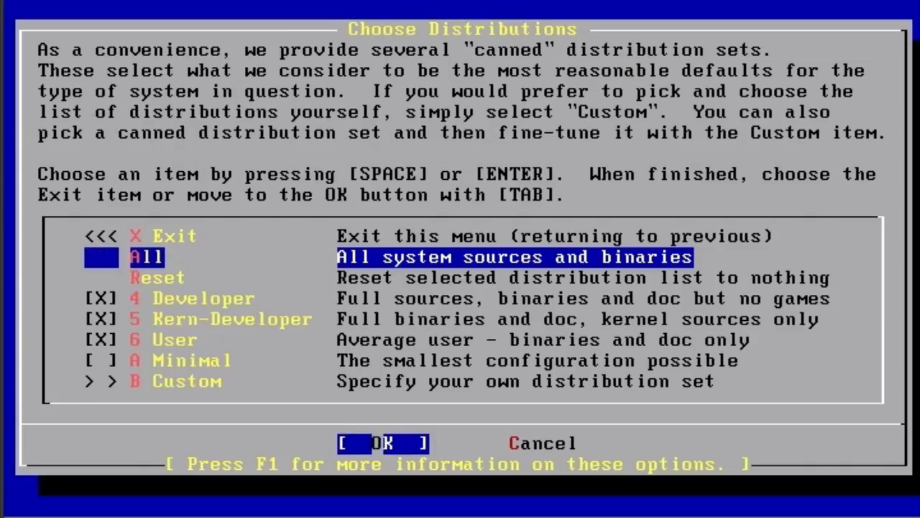
key(Return)
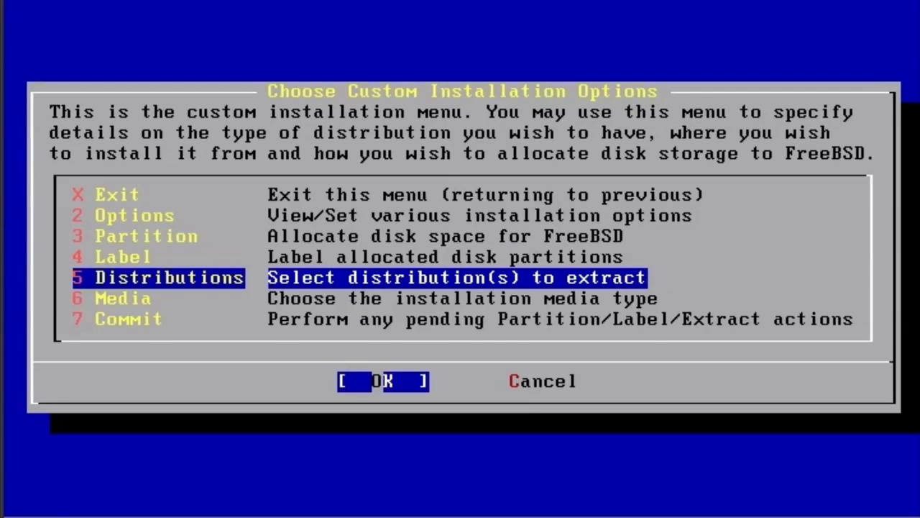
Choose CD/DVD as the installation media type for the custom installation.
key(Down)
key(Return)
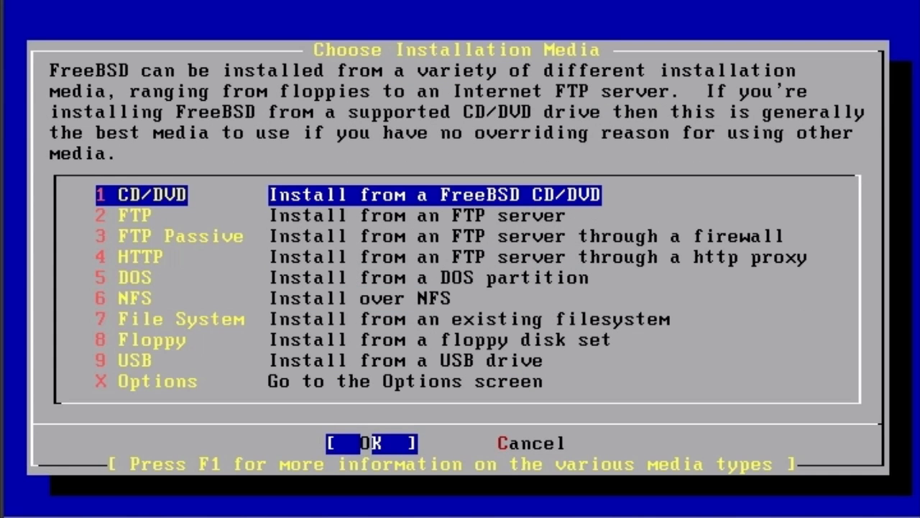
key(Return)
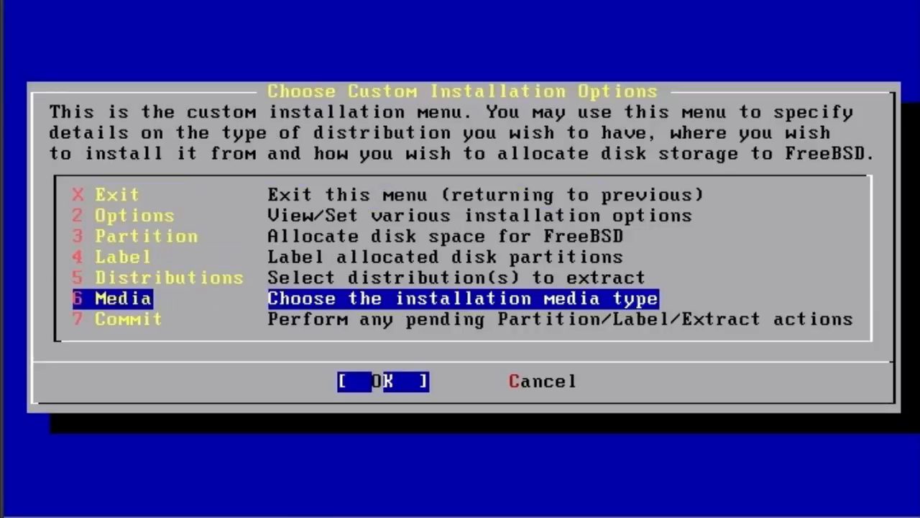
Commit the pending partition, label and extract actions and confirm continuing the installation.
key(Down)
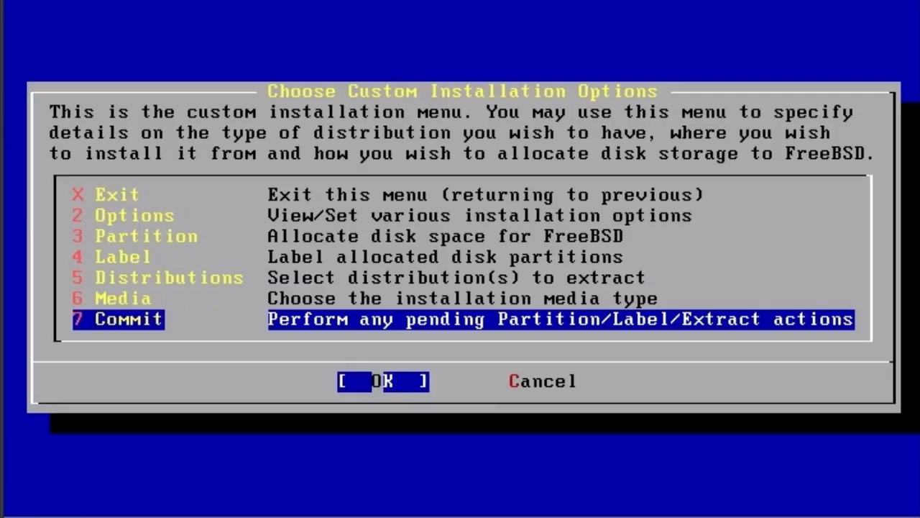
key(Return)
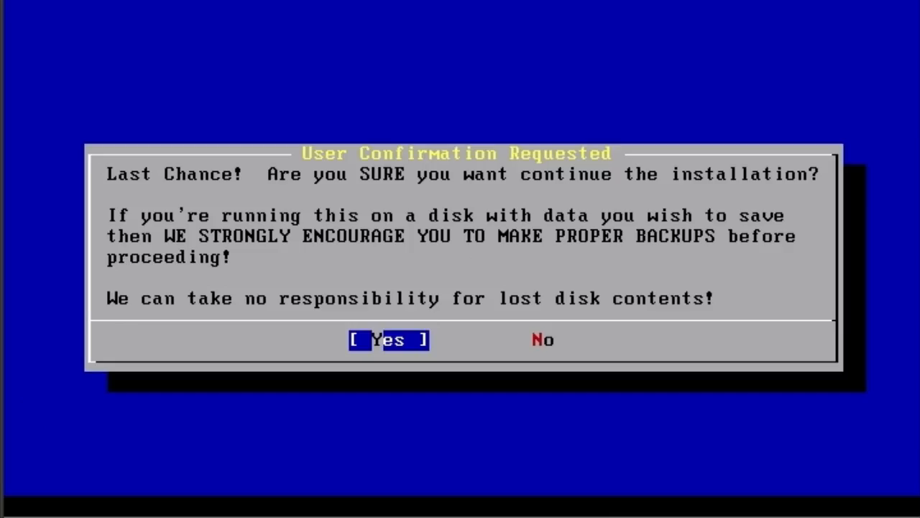
key(Return)
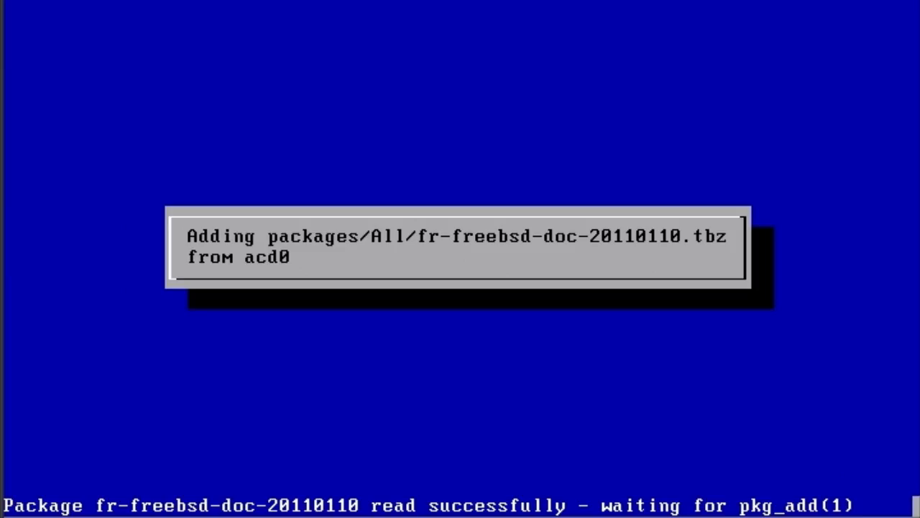
Check the file extraction output on the second virtual console and the installer's progress on the first.
key(alt+F2)
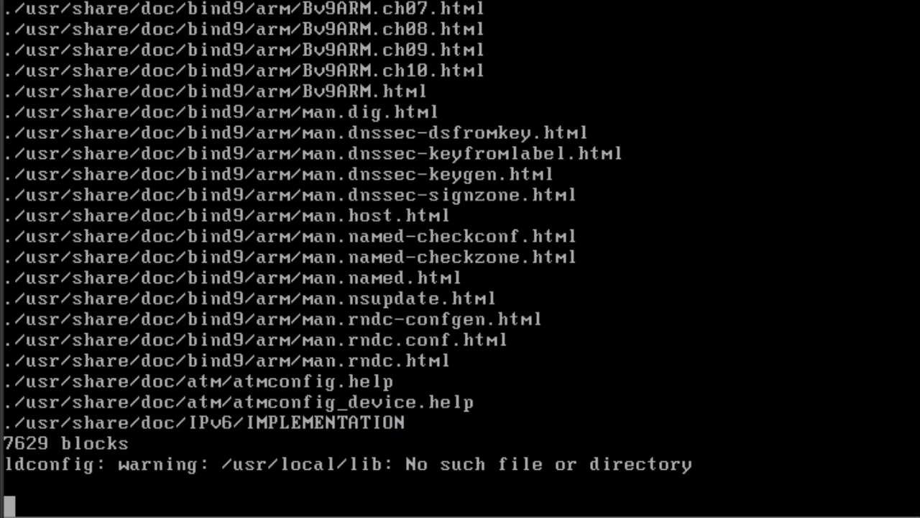
key(alt+F1)
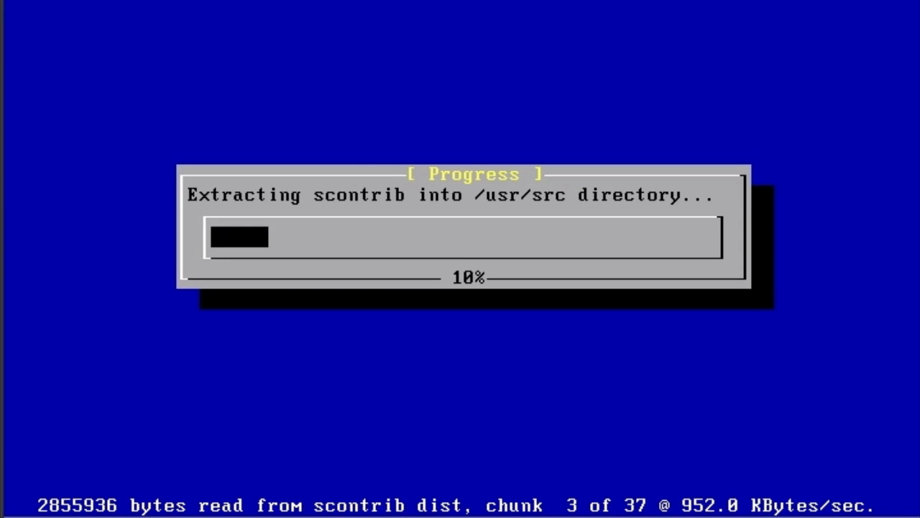
key(alt+F2)
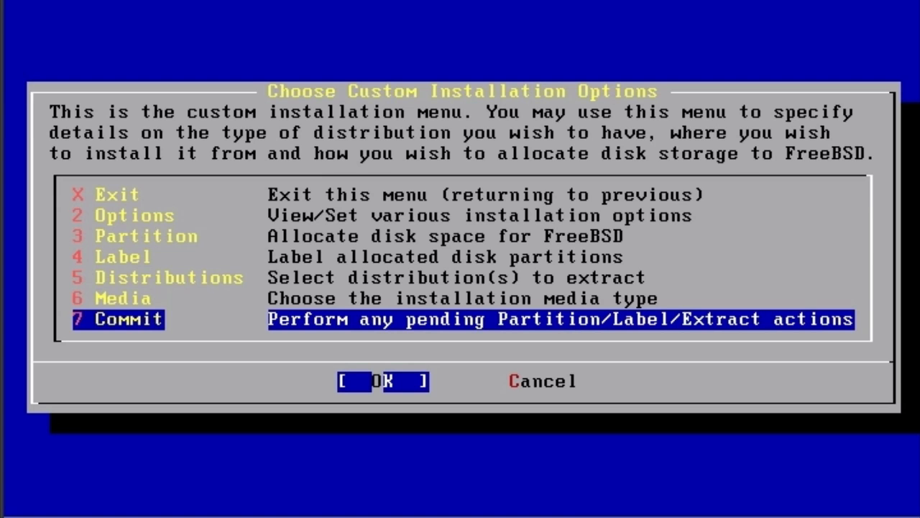
Leave the custom installation options and open the post-install configuration of FreeBSD.
key(Return)
key(Tab)
key(Return)
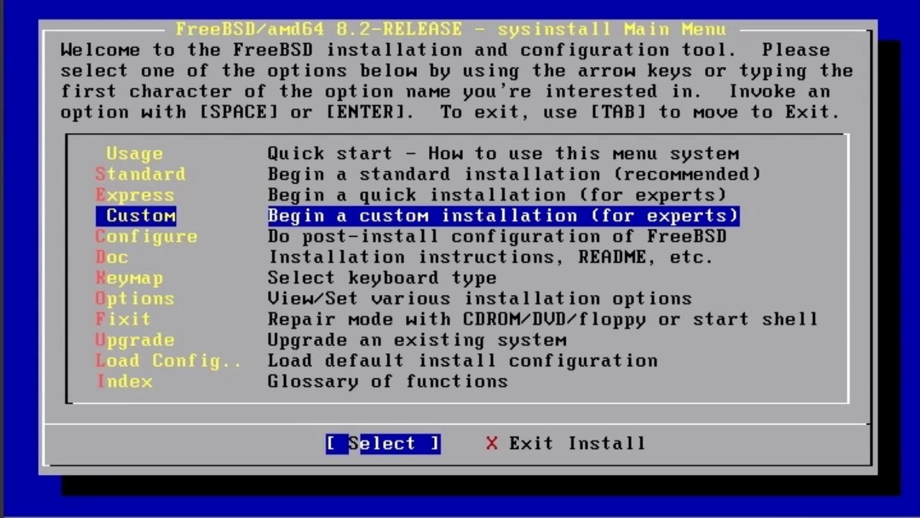
key(Down)
key(Return)
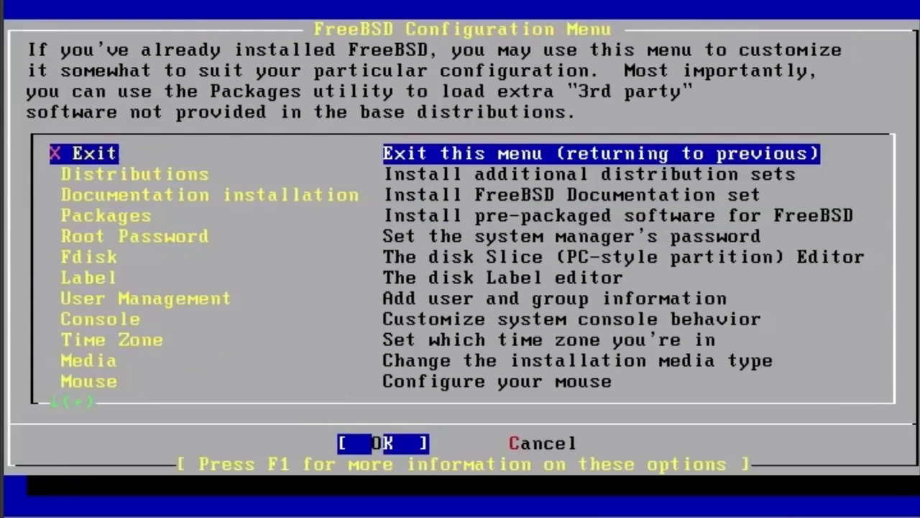
Start the time zone configuration and declare that the machine's CMOS clock is set to UTC.
key(Down)
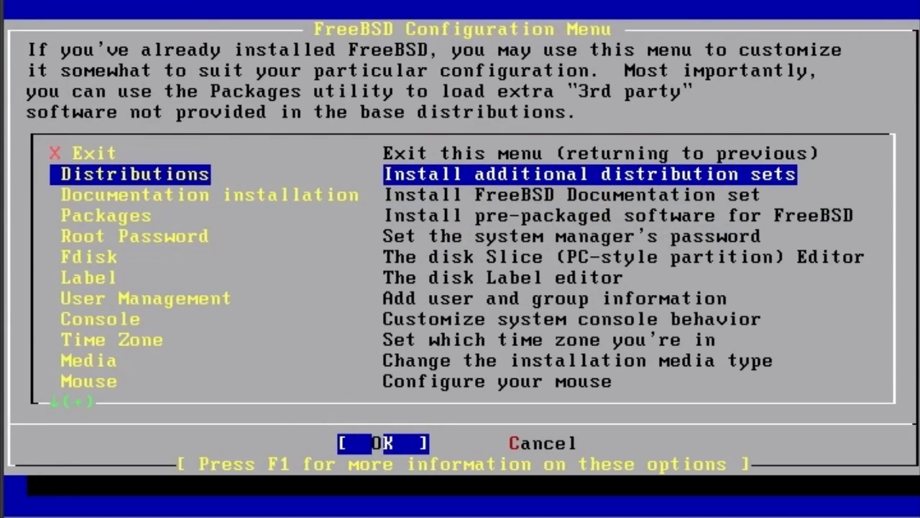
key(Down)
key(Down)
key(Down)
key(Down)
key(Down)
key(Down)
key(Down)
key(Down)
key(Down)
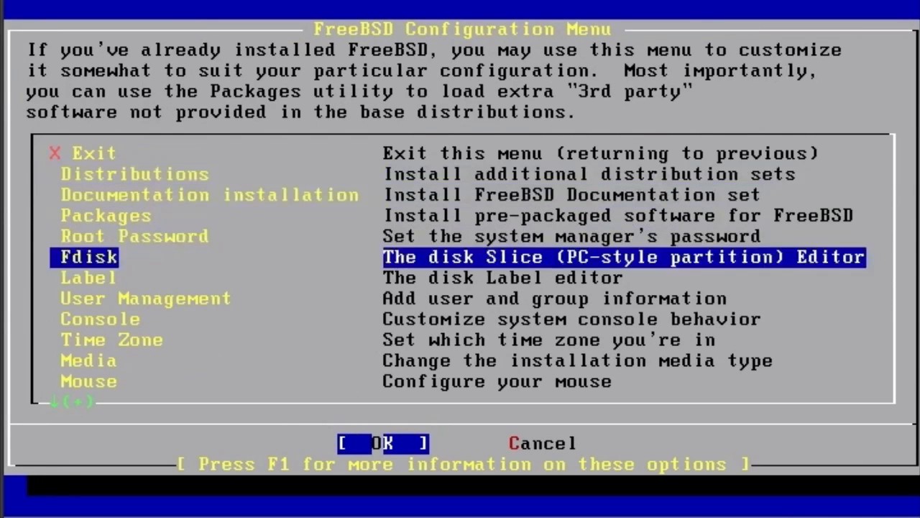
key(Up)
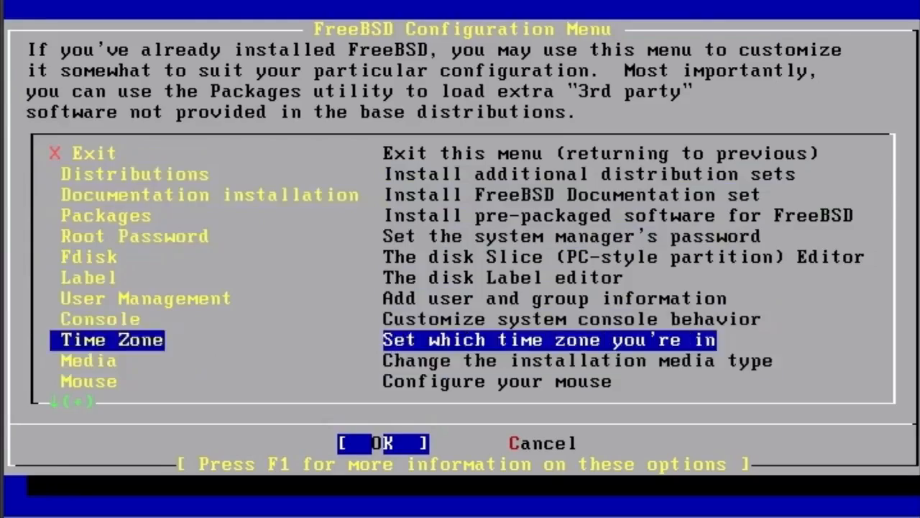
key(Return)
key(Left)
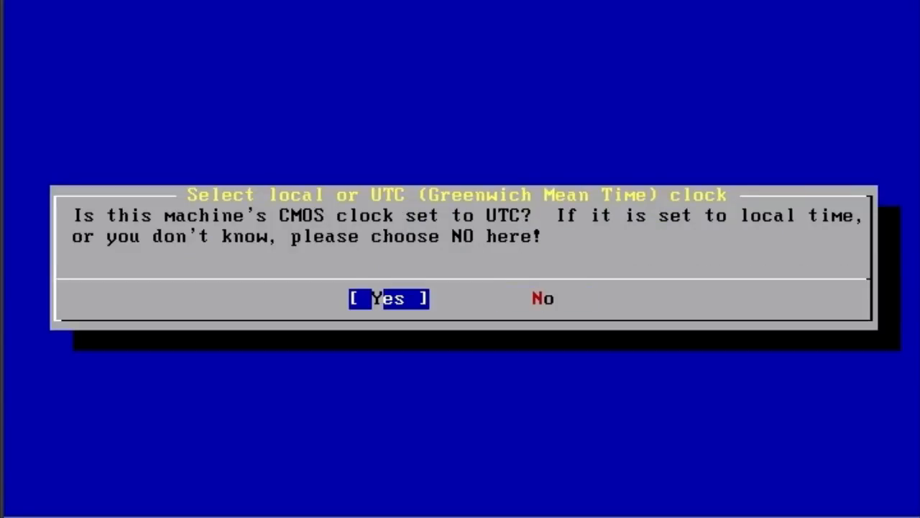
key(Return)
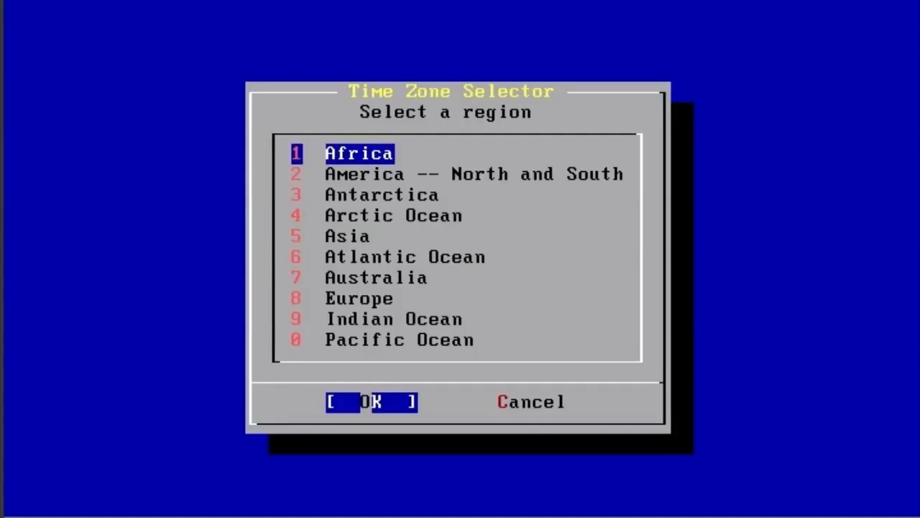
Set the time zone to Eastern Time for the United States in the America -- North and South region and confirm it.
key(Down)
key(Return)
key(Down)
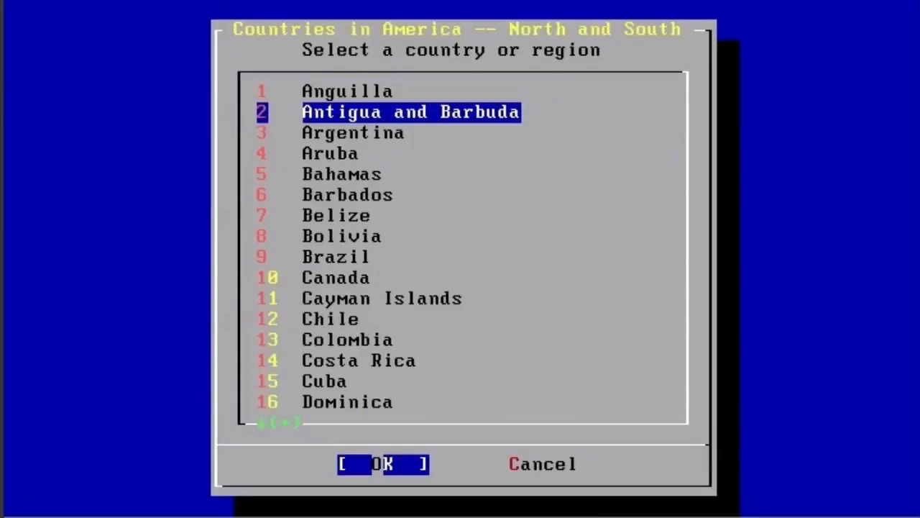
key(Down)
key(Down)
key(Down)
key(Down)
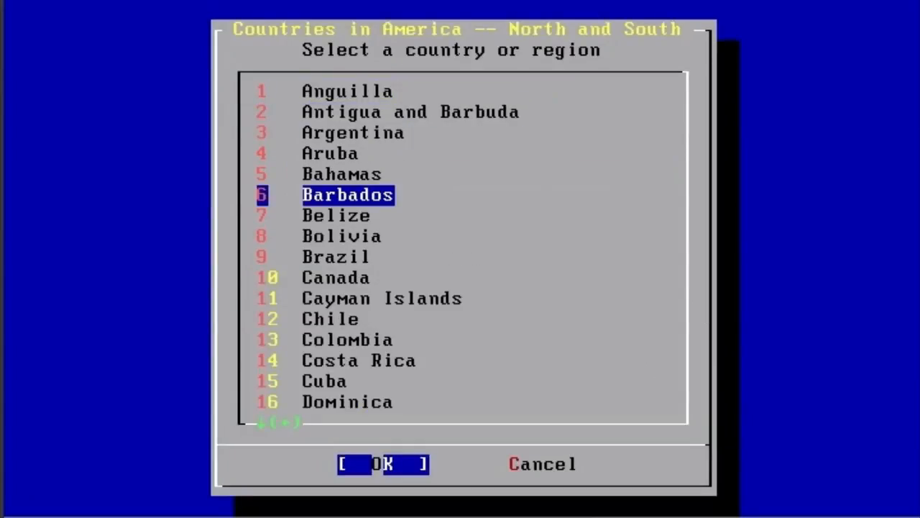
key(Down)
key(Page_Down)
key(Page_Down)
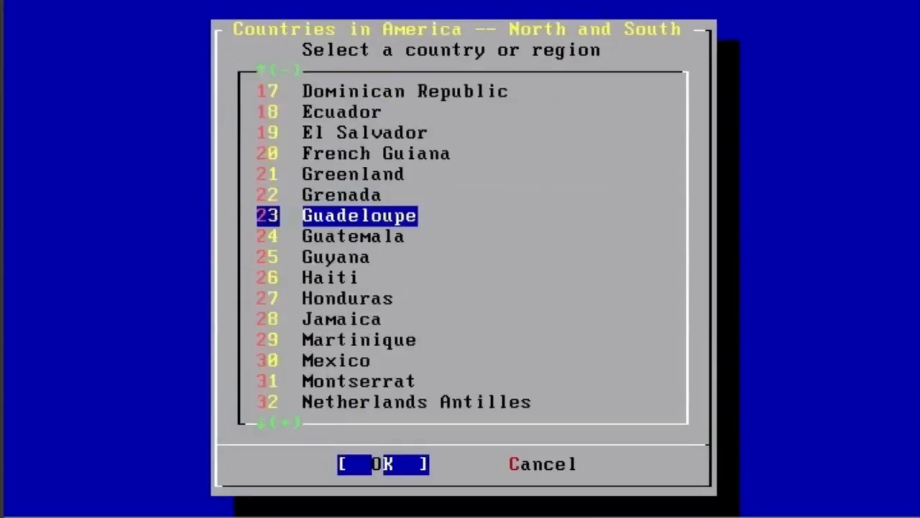
key(Page_Down)
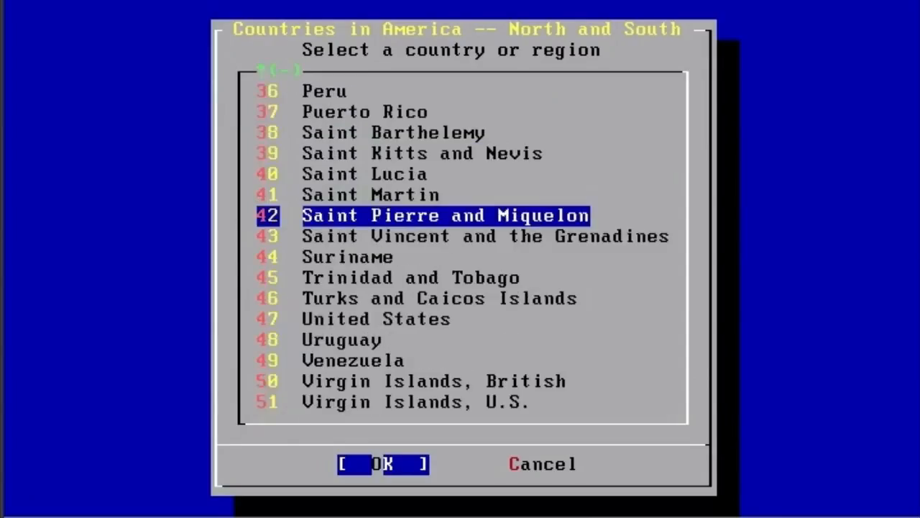
key(Down)
key(Down)
key(Down)
key(Down)
key(Down)
key(Return)
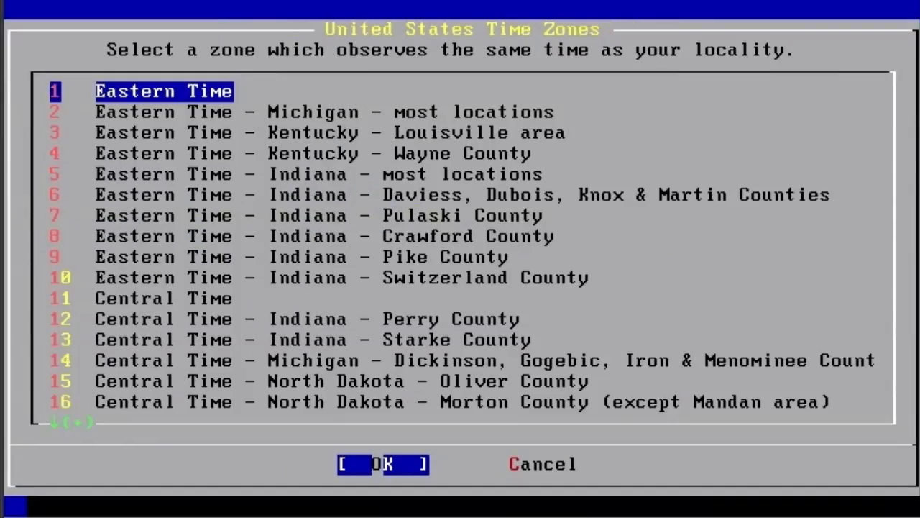
key(Return)
key(Return)
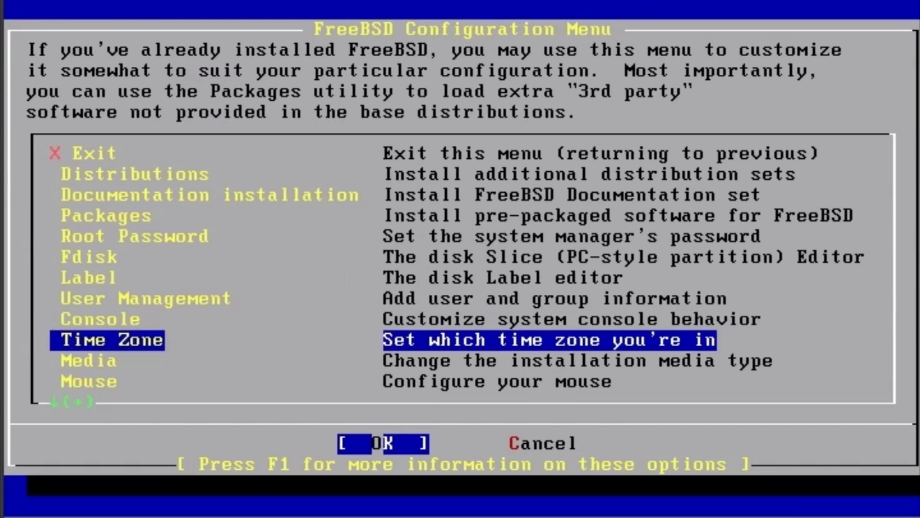
Start configuring the em0 Intel(R) PRO/1000 Ethernet card from the network services' interface settings.
key(Down)
key(Down)
key(Down)
key(Down)
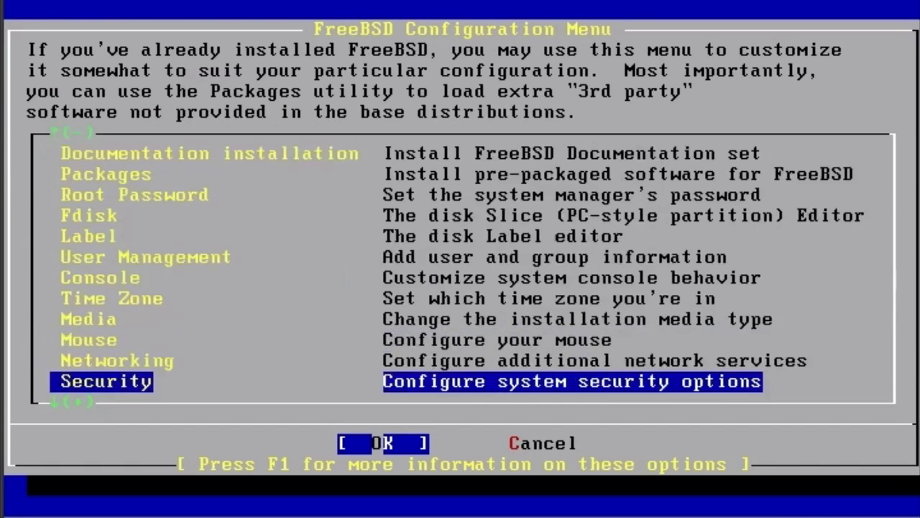
key(Up)
key(Return)
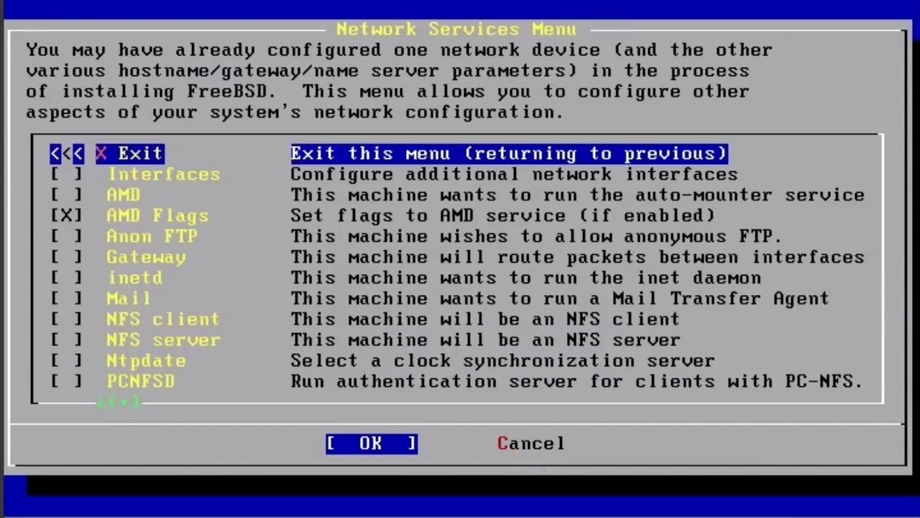
key(Down)
key(Return)
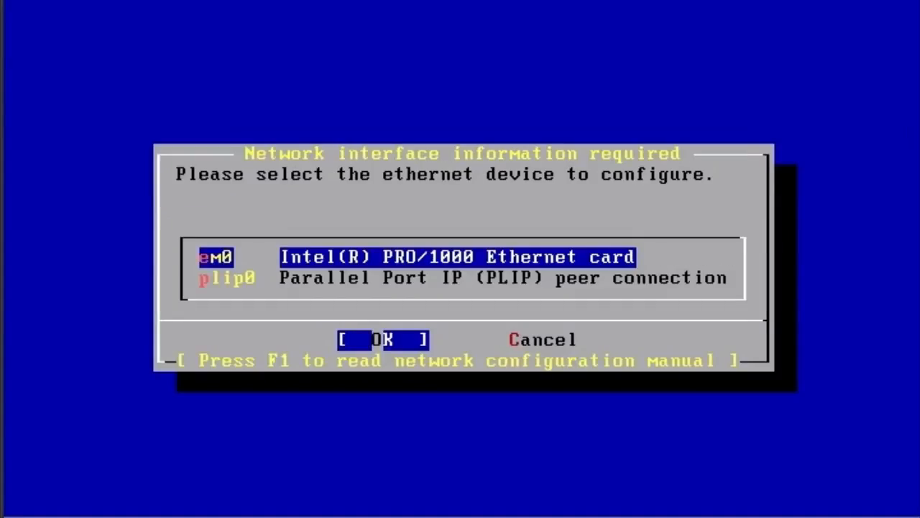
key(Return)
Accept trying IPv6 configuration of the em0 interface and decline DHCP configuration.
key(Left)
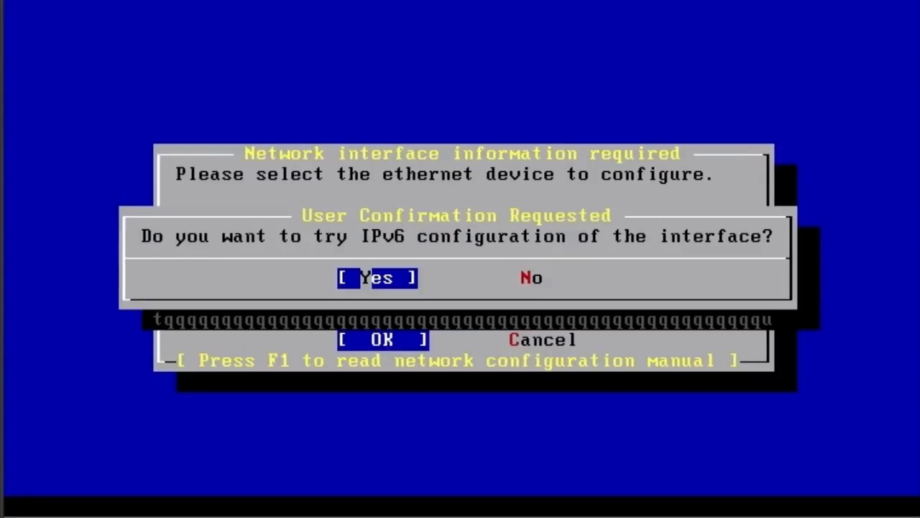
key(Return)
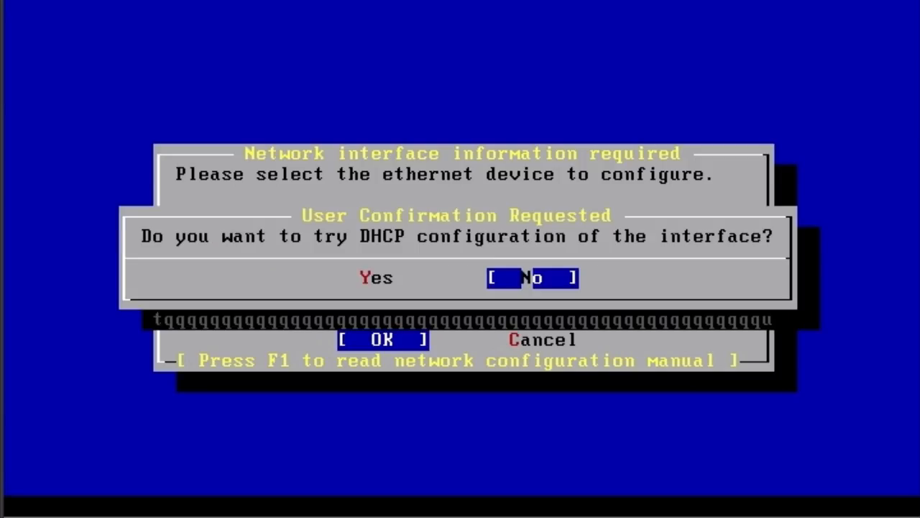
key(Left)
key(Right)
key(Return)
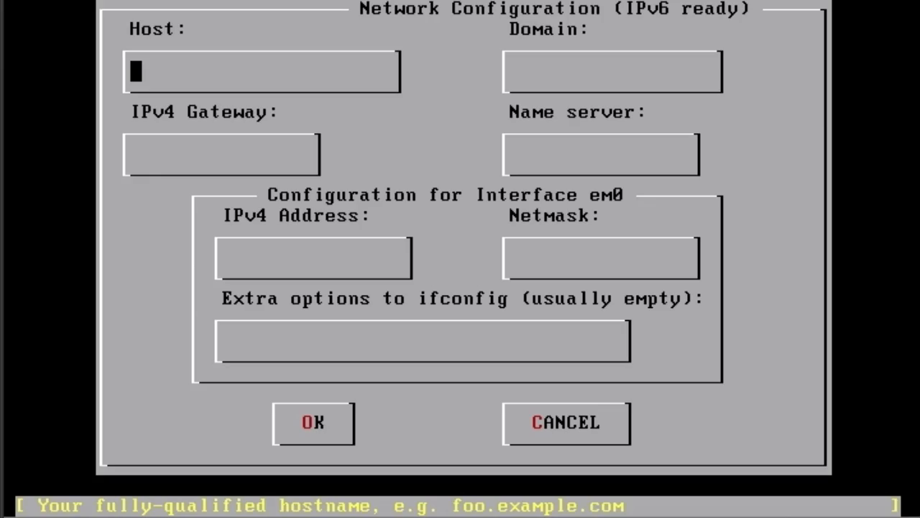
Enter unixcbt1.unixcbt.internal as the host name and keep unixcbt.internal as the domain.
text(unixcbt1.u)
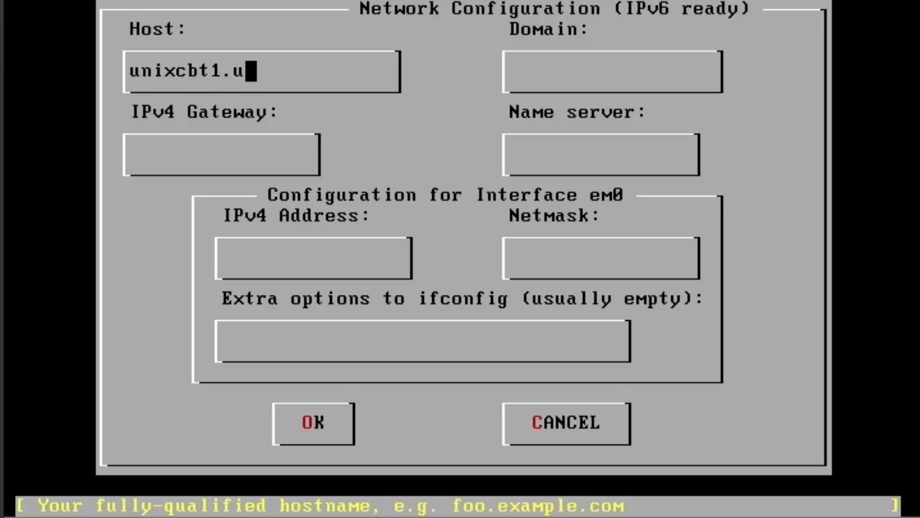
text(nixcbt.internal)
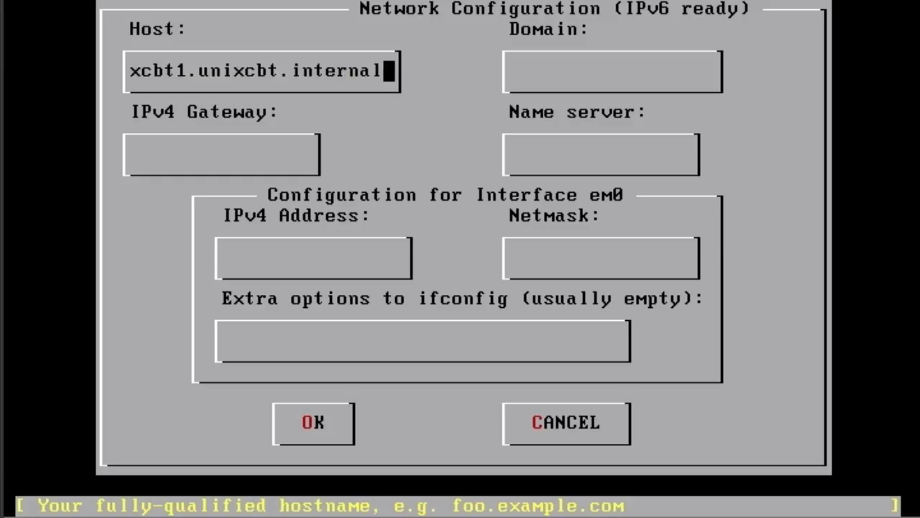
key(Tab)
key(Tab)
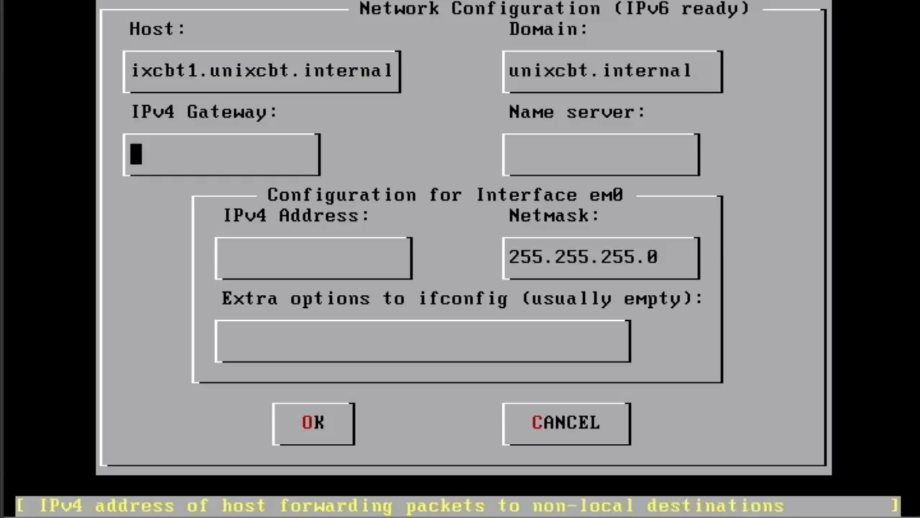
Set the IPv4 gateway to 192.168.75.1 and the name server to 192.168.75.101.
text(192.168.75.1)
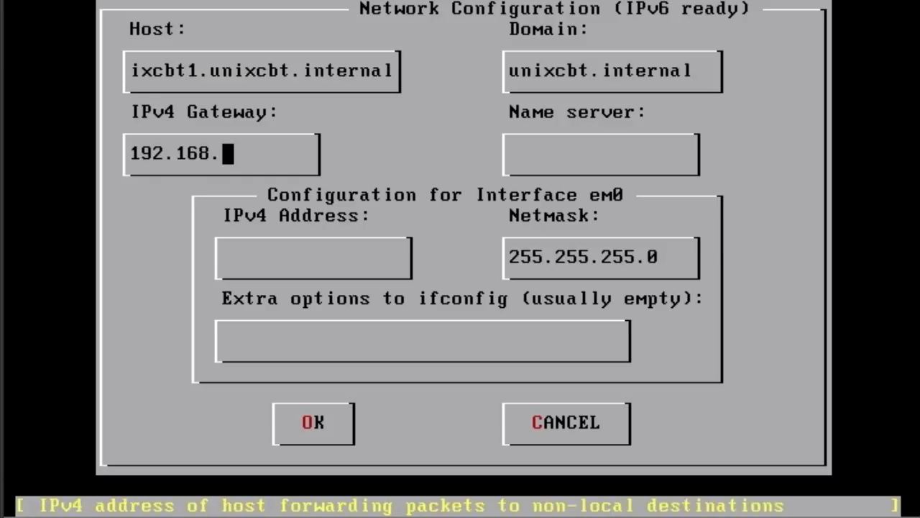
key(Tab)
text(19)
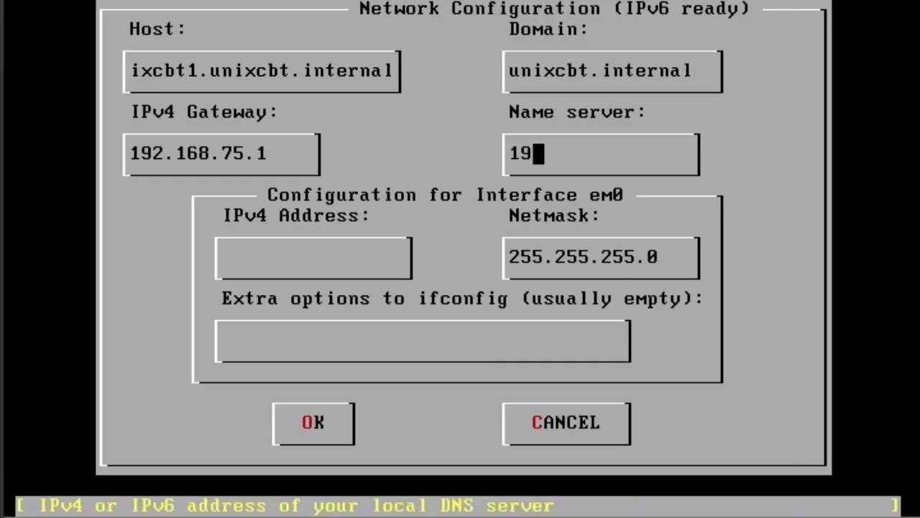
text(2.168.75.101)
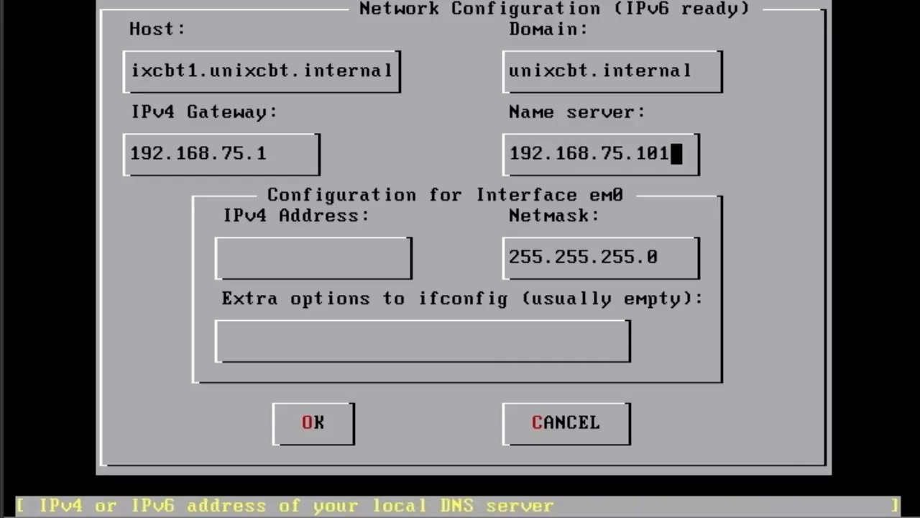
Set em0's IPv4 address to 192.168.75.40 with netmask 255.255.255.0, accept the network configuration, and exit the network services menu.
key(Tab)
text(192.168.75.)
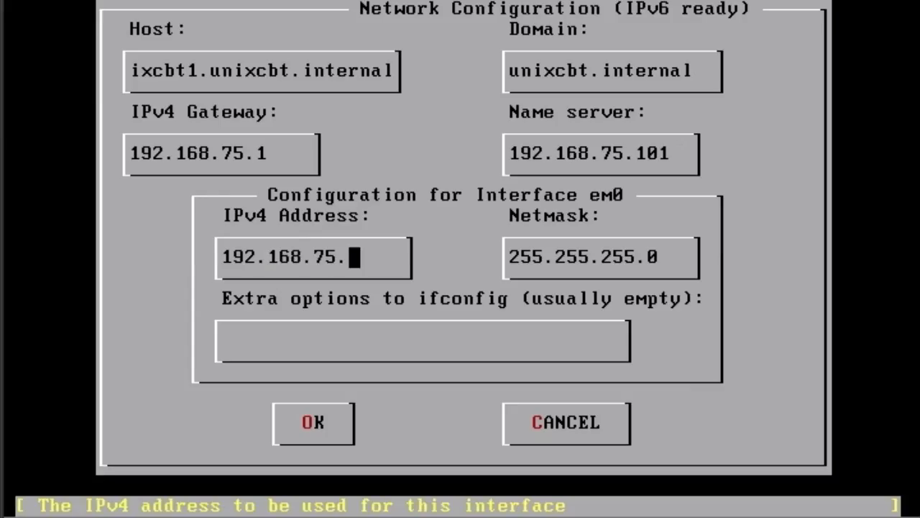
text(40)
key(Tab)
key(Tab)
key(Tab)
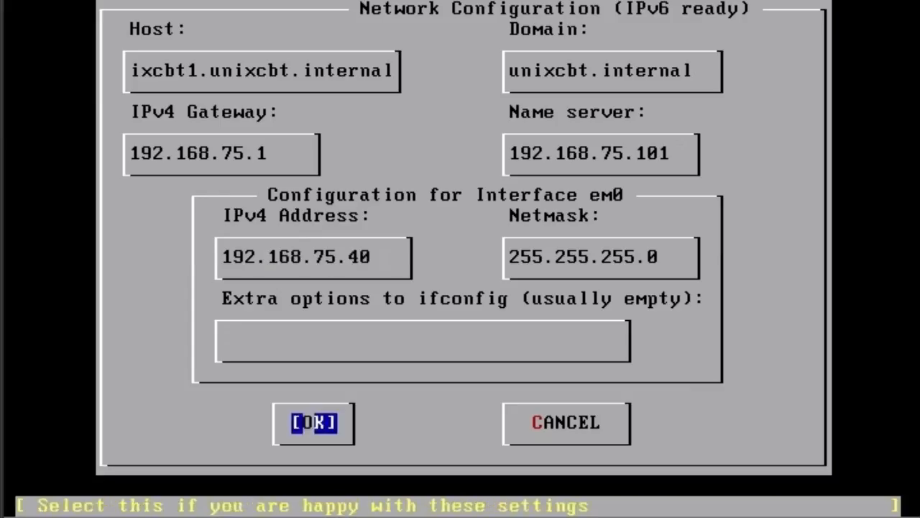
key(Return)
key(Return)
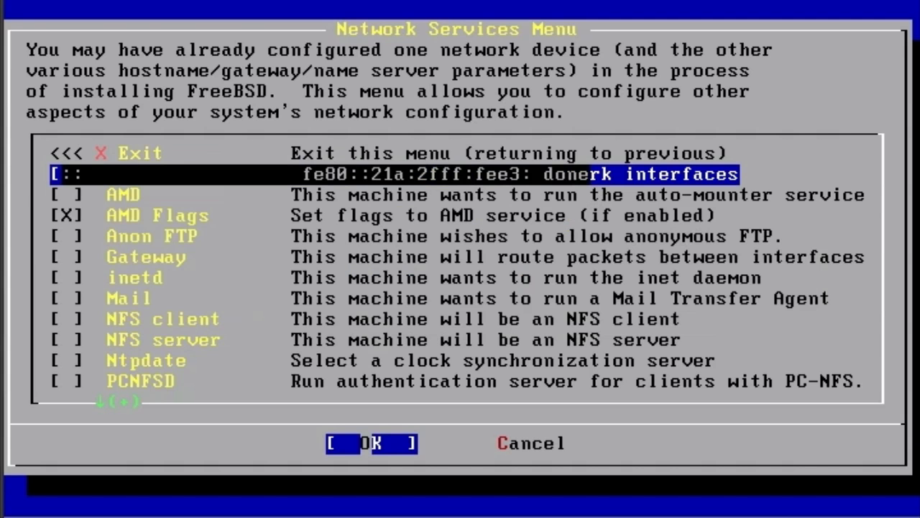
key(Return)
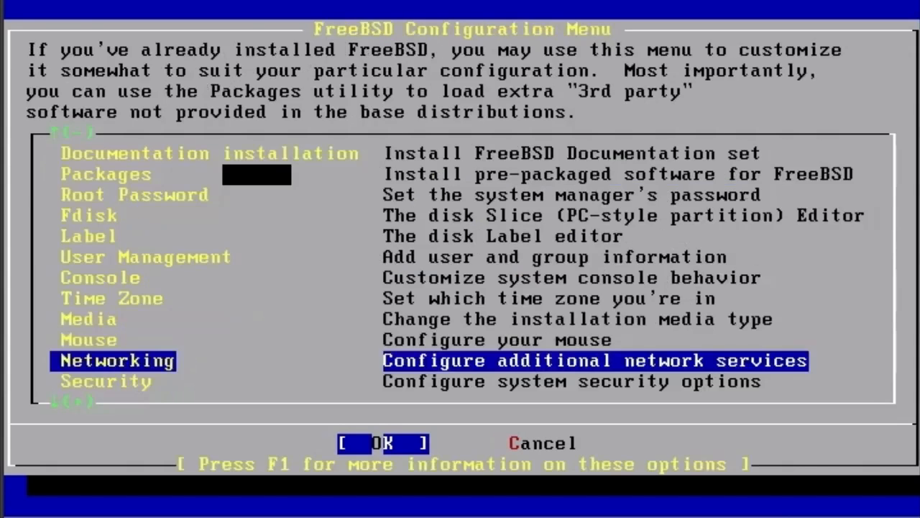
Look through the post-install options of the FreeBSD configuration menu.
key(Down)
key(Down)
key(Down)
key(Down)
key(Down)
key(Down)
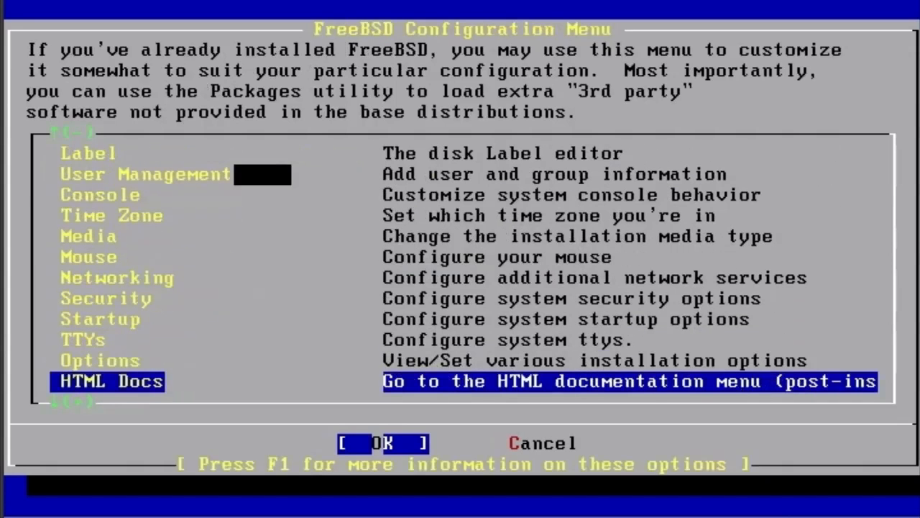
key(Up)
key(Down)
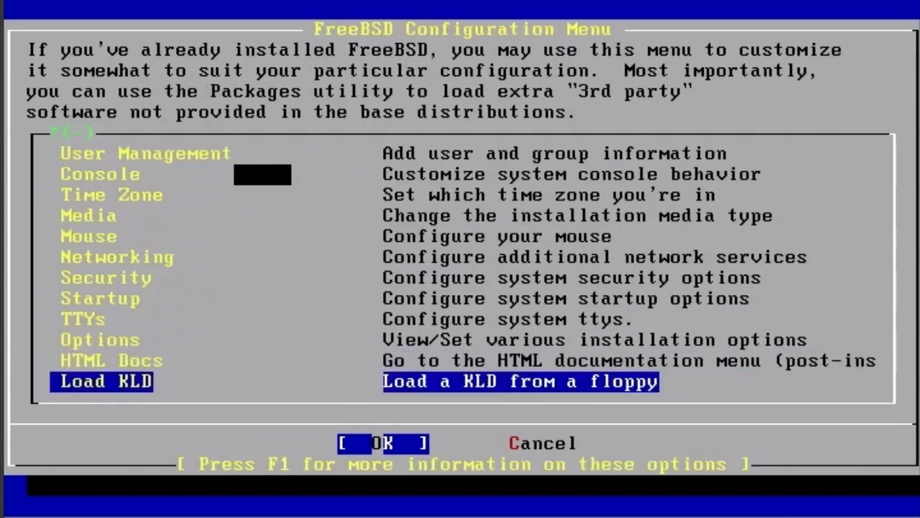
key(Up)
key(Up)
key(Up)
key(Up)
key(Up)
key(Up)
key(Up)
key(Up)
key(Up)
key(Up)
key(Up)
key(Up)
key(Up)
key(Up)
key(Up)
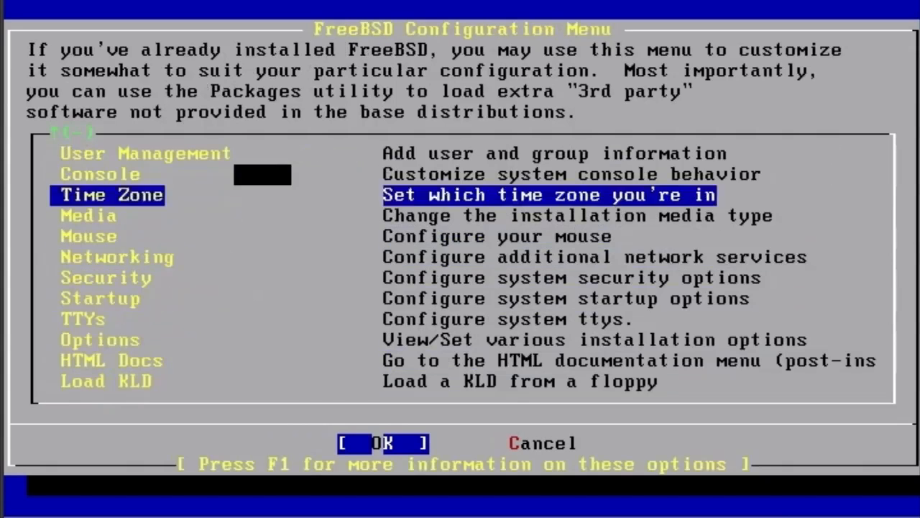
key(Up)
key(Up)
key(Up)
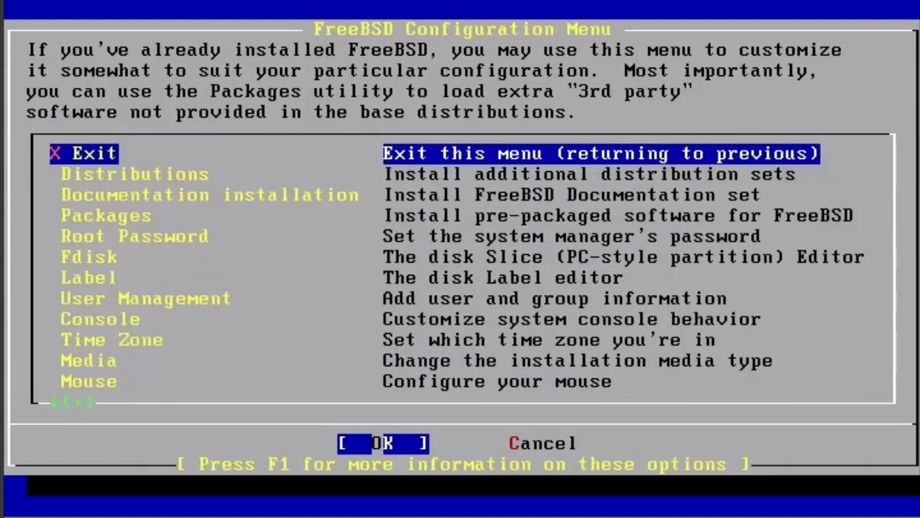
Set the root password, entering the new password and retyping it for confirmation.
key(Down)
key(Down)
key(Down)
key(Down)
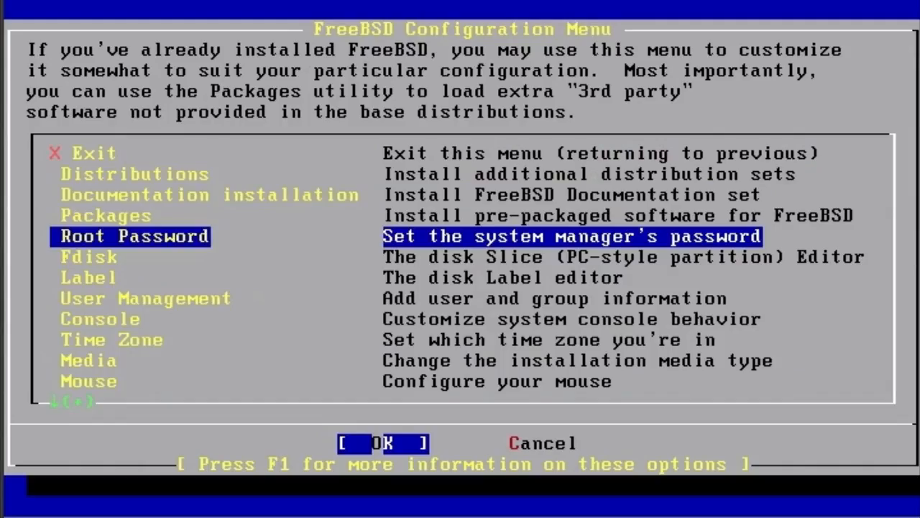
key(Return)
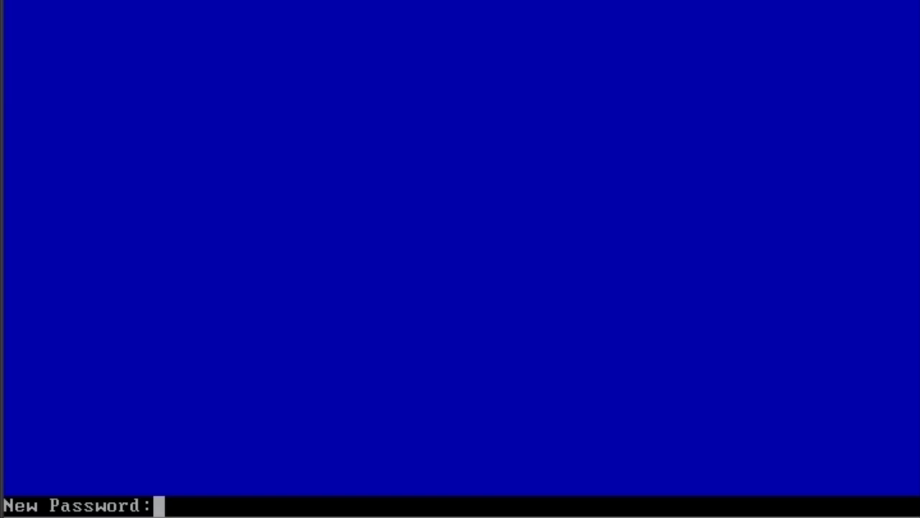
key(Return)
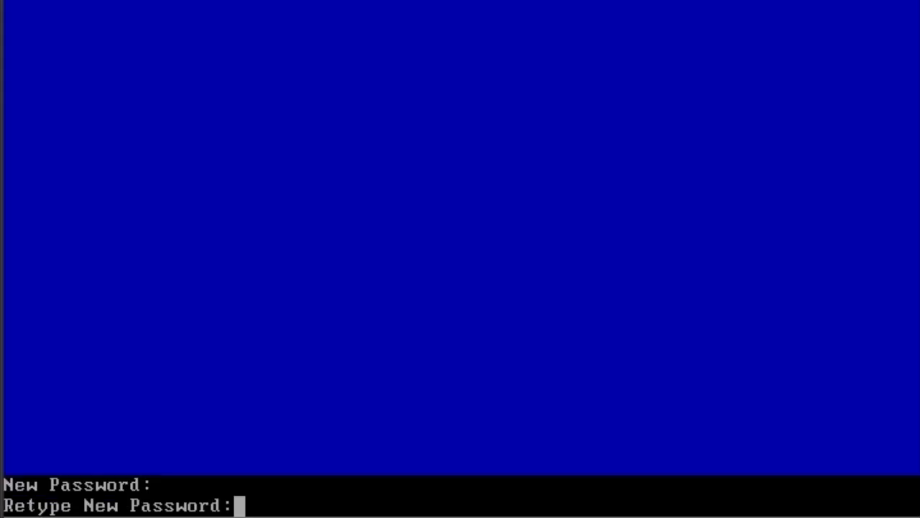
key(Return)
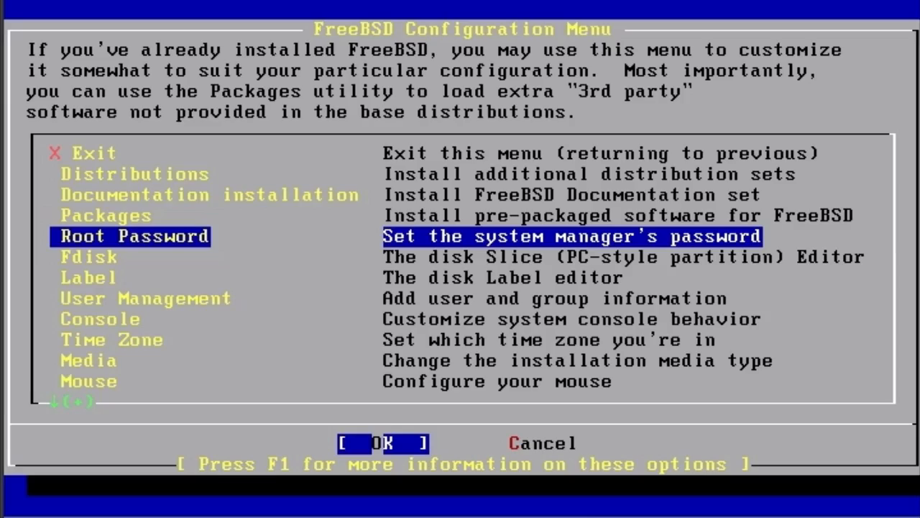
Start adding a new user with login ID unixcbt, keeping UID 1001 and leaving the group blank.
key(Down)
key(Down)
key(Down)
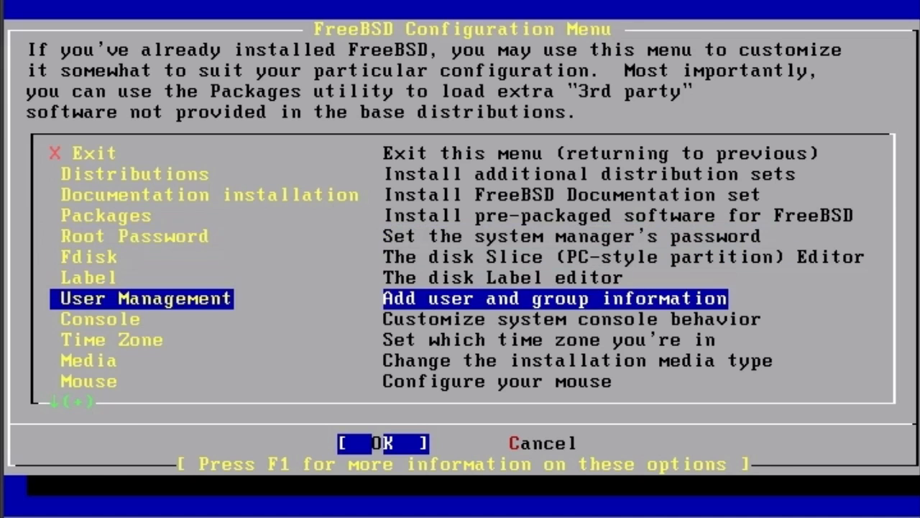
key(Return)
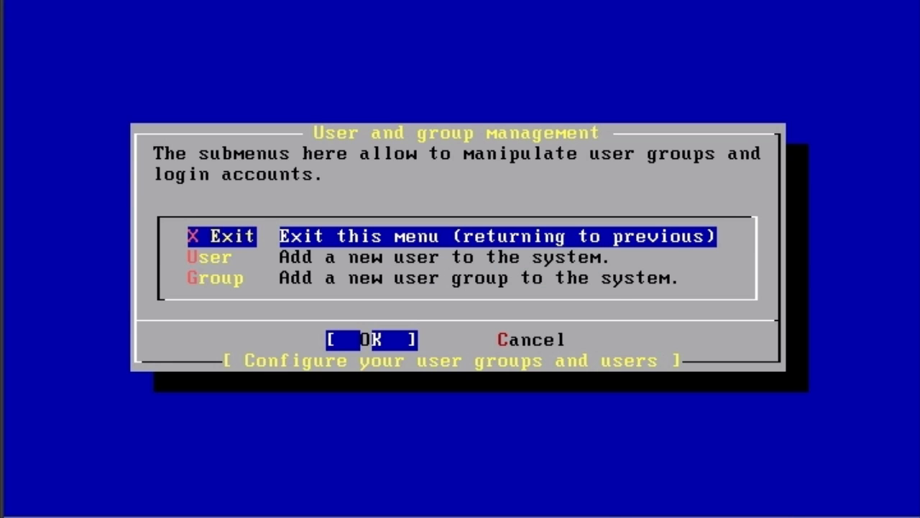
key(Down)
key(Return)
text(unixcbt)
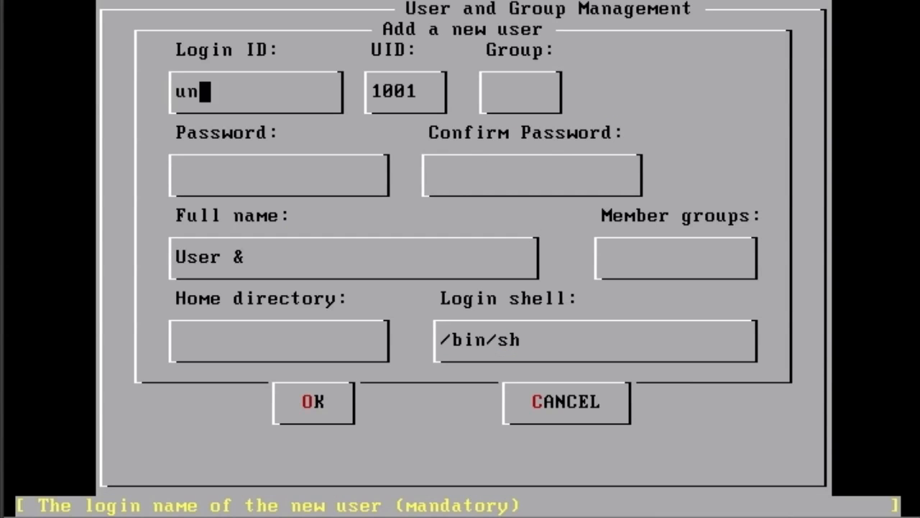
key(Tab)
Enter and confirm the account password for the new unixcbt user.
key(Tab)
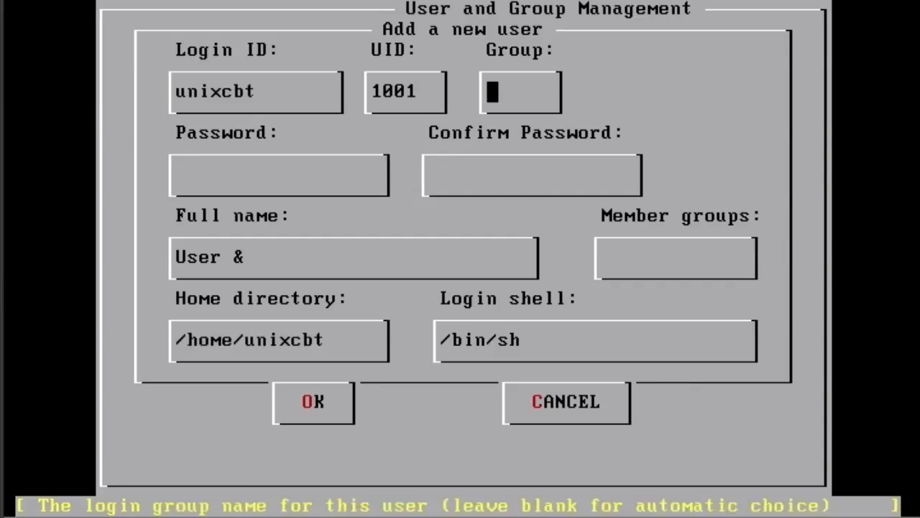
key(Tab)
text(**********)
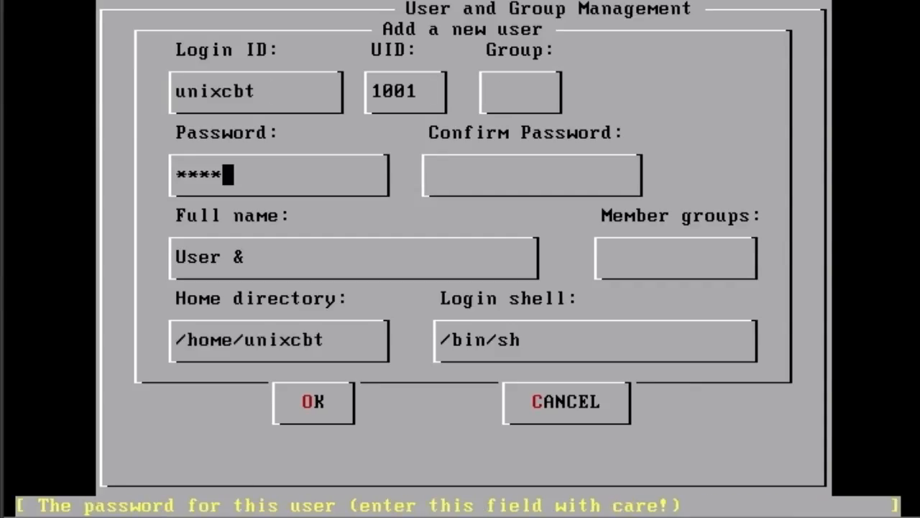
key(Tab)
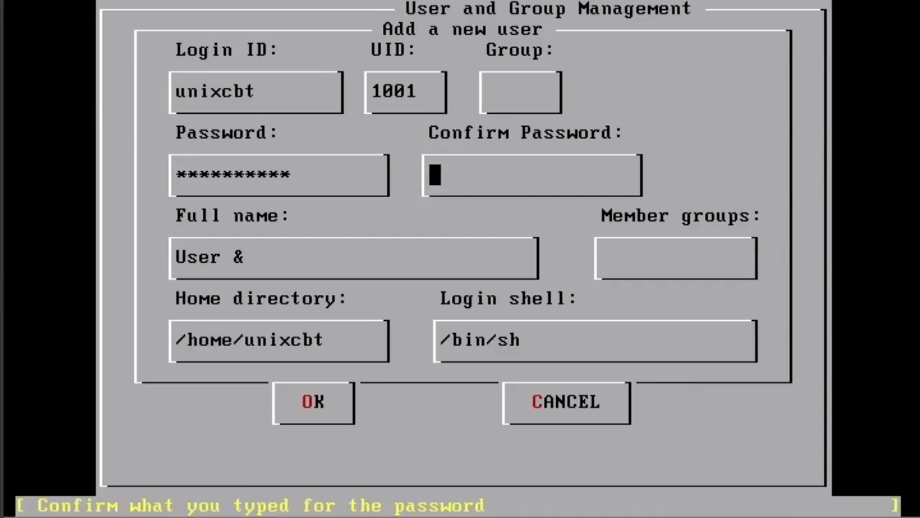
text(*********)
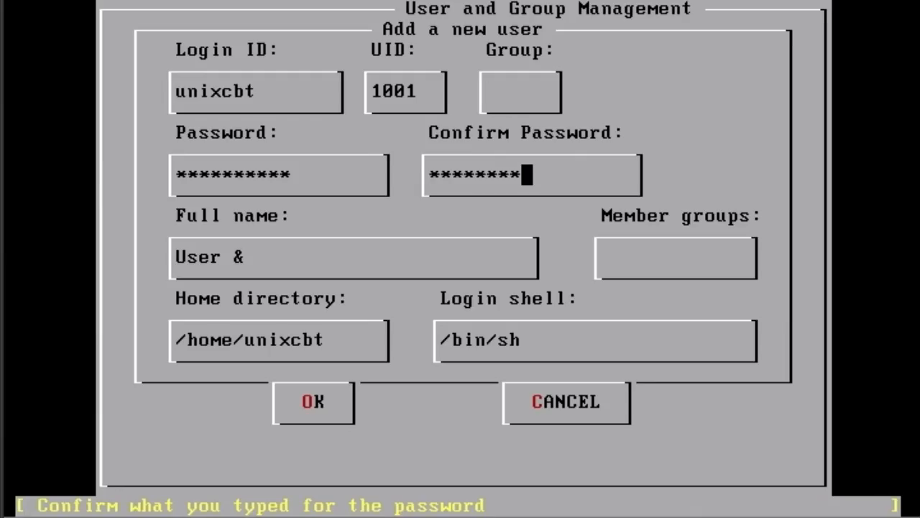
text(*)
Set the full name to UnixCBT User, keep the default home directory and login shell, and save the new user.
key(Tab)
key(BackSpace)
key(BackSpace)
key(BackSpace)
key(BackSpace)
key(BackSpace)
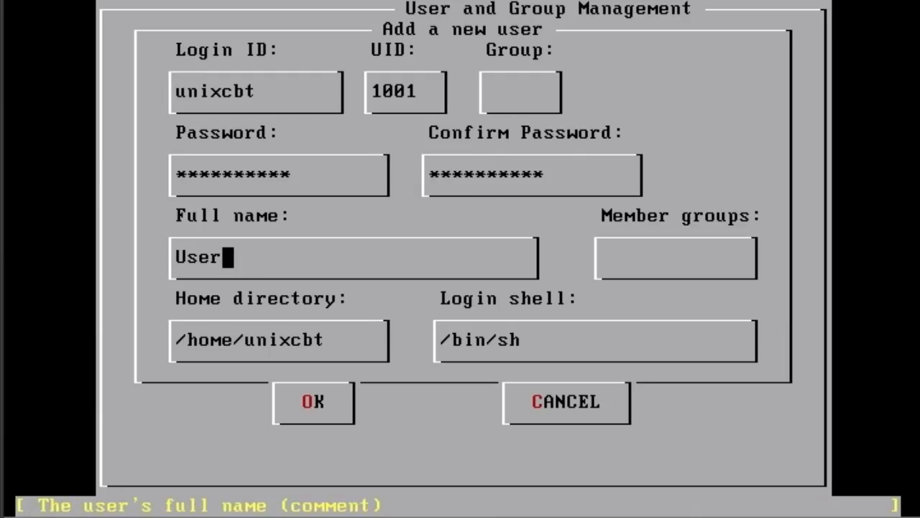
text(nixCBT User)
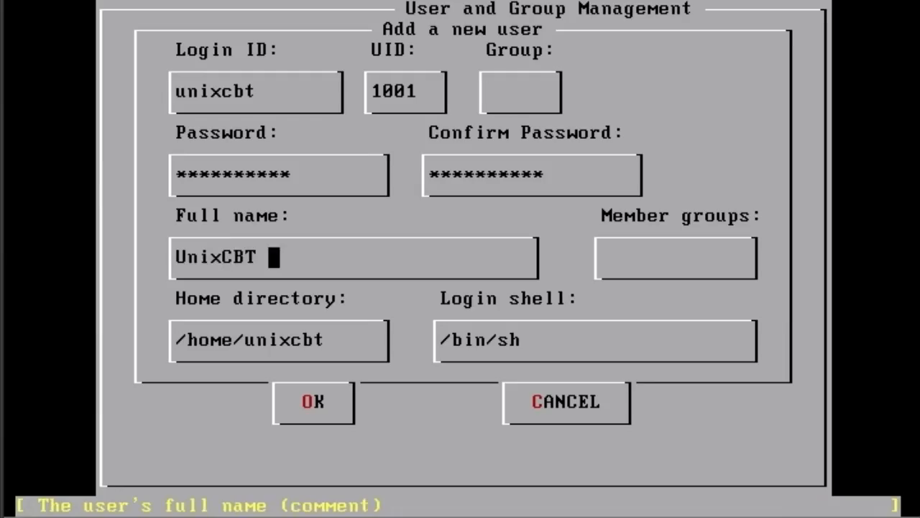
key(Tab)
key(Tab)
key(Tab)
key(Tab)
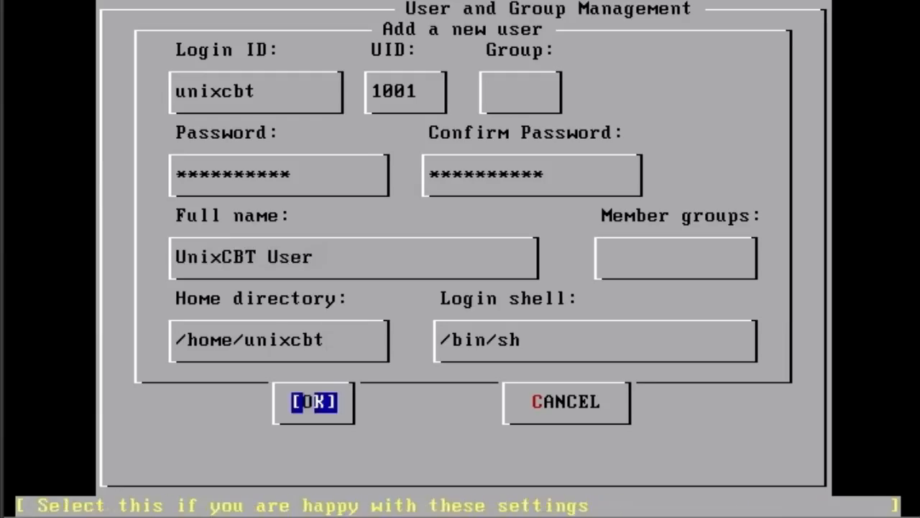
key(Return)
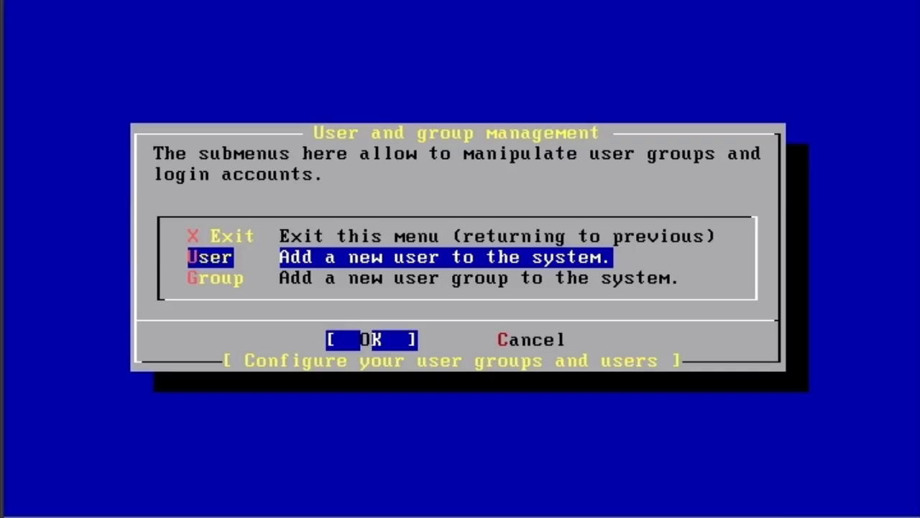
key(Return)
key(Tab)
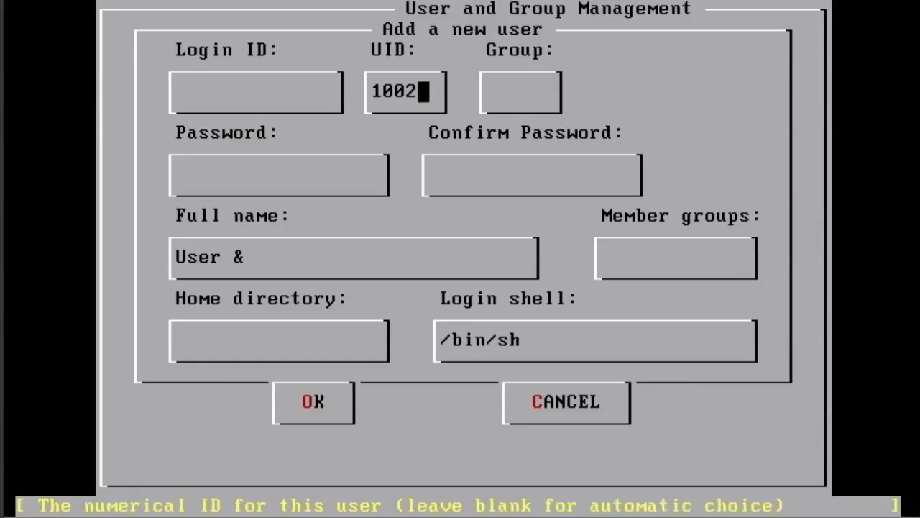
key(Tab)
key(Tab)
key(Tab)
key(Tab)
key(Tab)
key(Tab)
key(Tab)
key(Tab)
key(Tab)
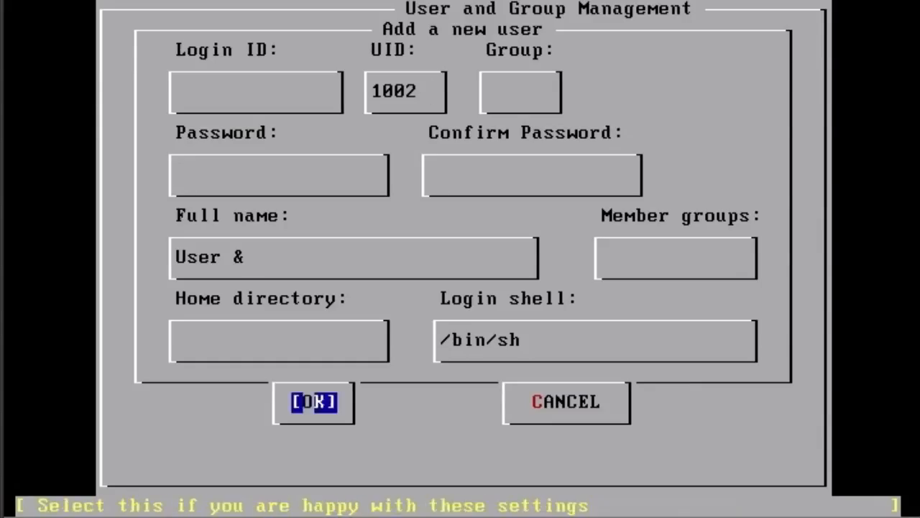
key(Return)
Leave user and group management and review the remaining configuration options, such as TTYs and HTML Docs.
key(Up)
key(Return)
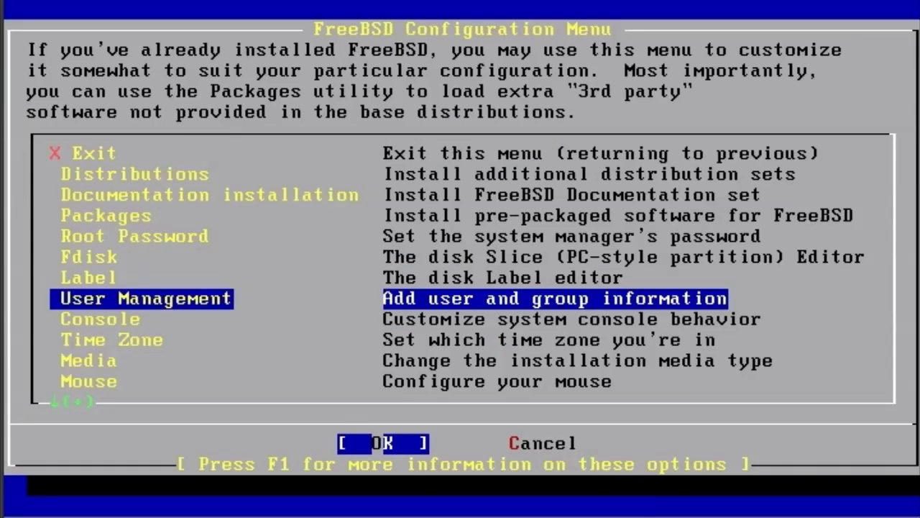
key(Down)
key(Down)
key(Down)
key(Down)
key(Down)
key(Down)
key(Down)
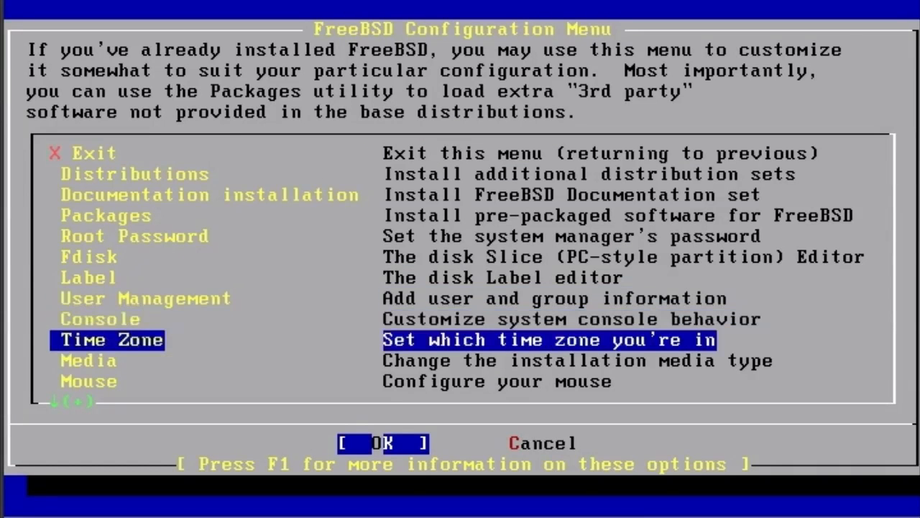
key(Down)
key(Down)
key(Down)
key(Down)
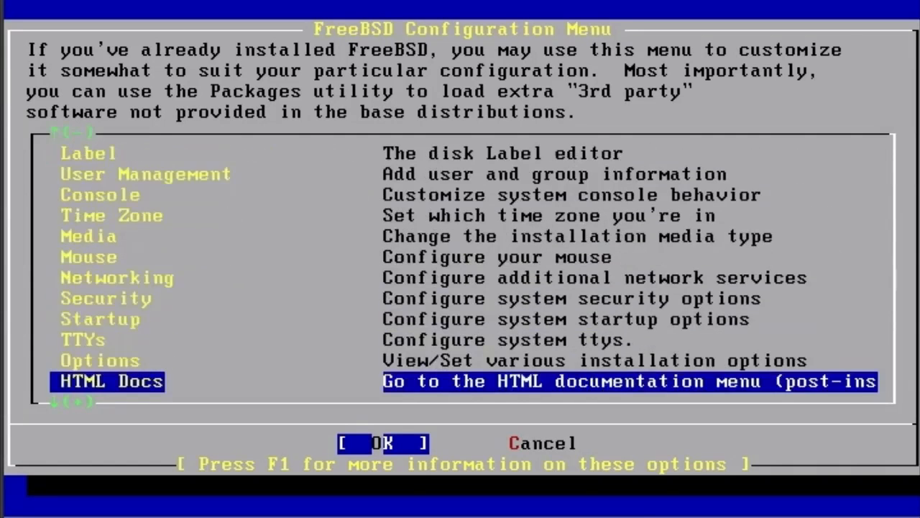
key(Up)
key(Up)
key(Up)
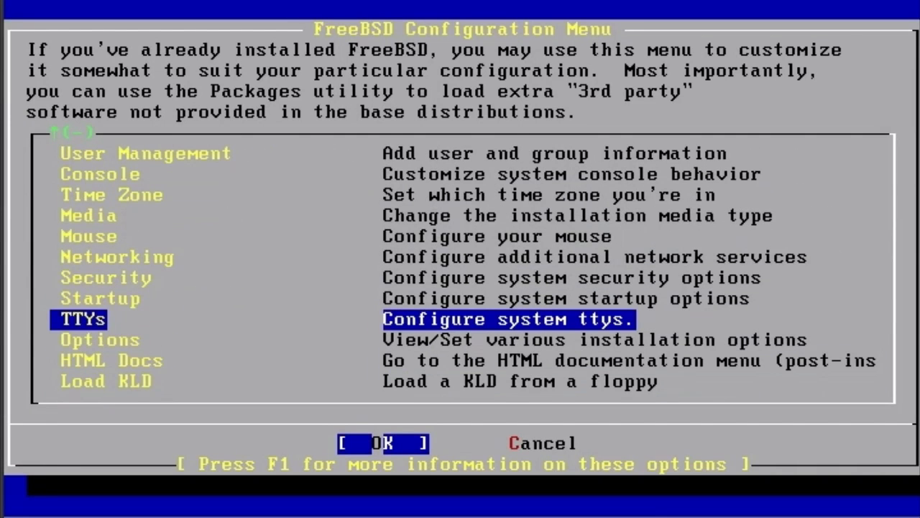
key(Down)
key(Down)
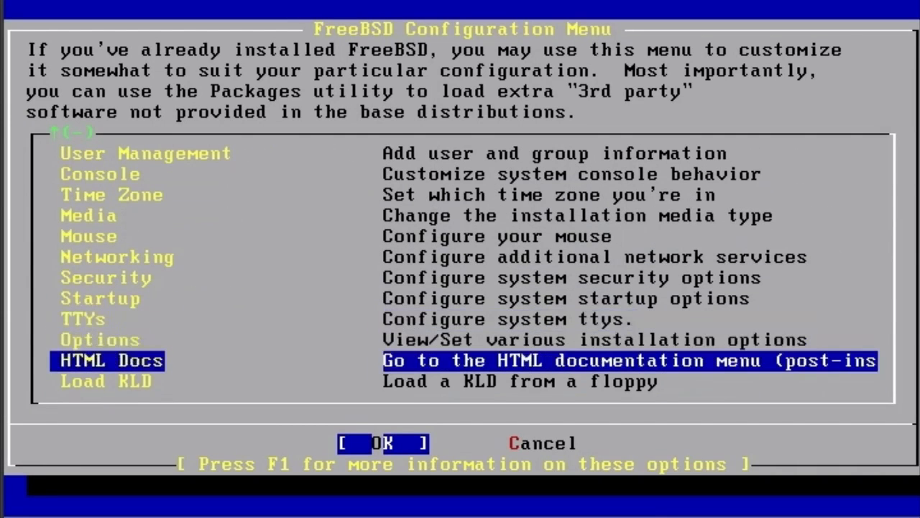
key(Up)
key(Down)
Exit the FreeBSD configuration menu and return to the sysinstall main menu.
key(Up)
key(Up)
key(Up)
key(Up)
key(Up)
key(Up)
key(Up)
key(Up)
key(Up)
key(Up)
key(Up)
key(Up)
key(Up)
key(Up)
key(Up)
key(Up)
key(Up)
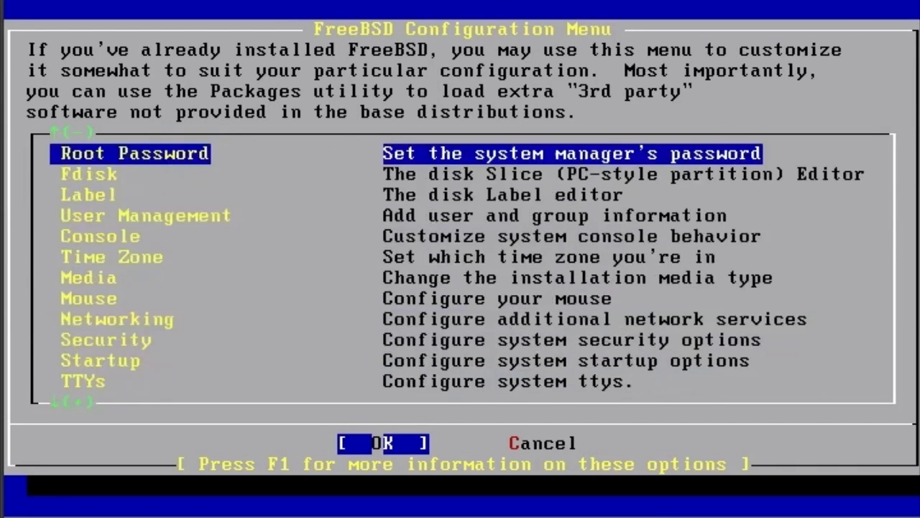
key(Return)
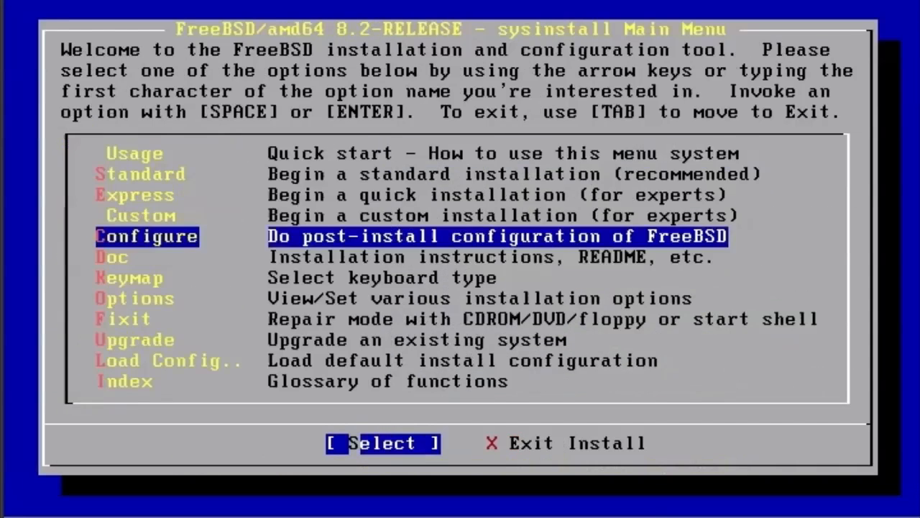
Open the FreeBSD documentation menu from the main menu and look through its entries.
key(Down)
key(Down)
key(Down)
key(Down)
key(Down)
key(Down)
key(Down)
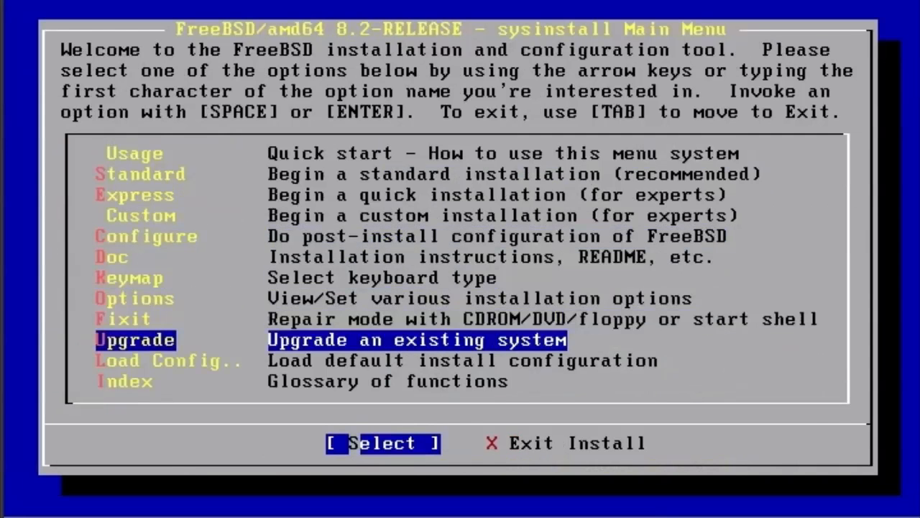
key(Up)
key(Up)
key(Up)
key(Up)
key(Up)
key(Up)
key(Return)
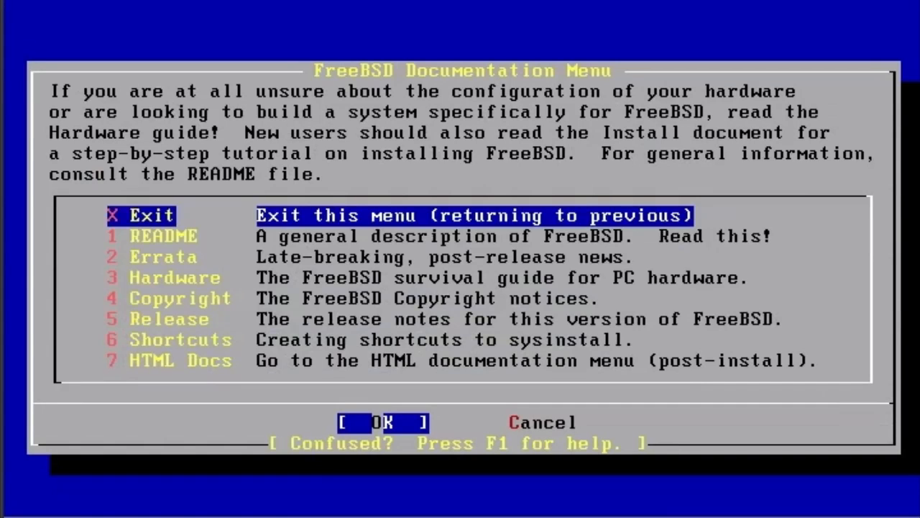
key(Down)
key(Down)
key(Down)
key(Down)
key(Down)
key(Up)
key(Up)
key(Up)
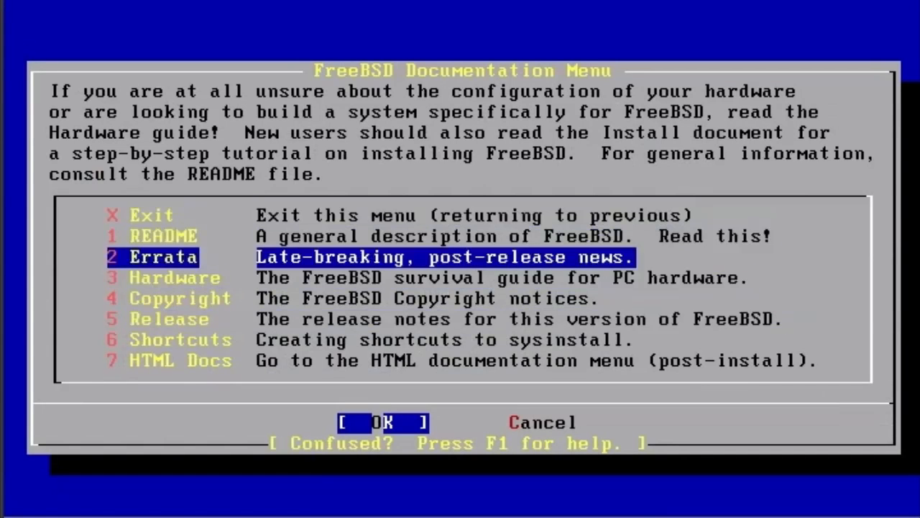
Try to open the Errata and Copyright documents from the FreeBSD documentation menu, dismissing each message.
key(Up)
key(Down)
key(Down)
key(Up)
key(Return)
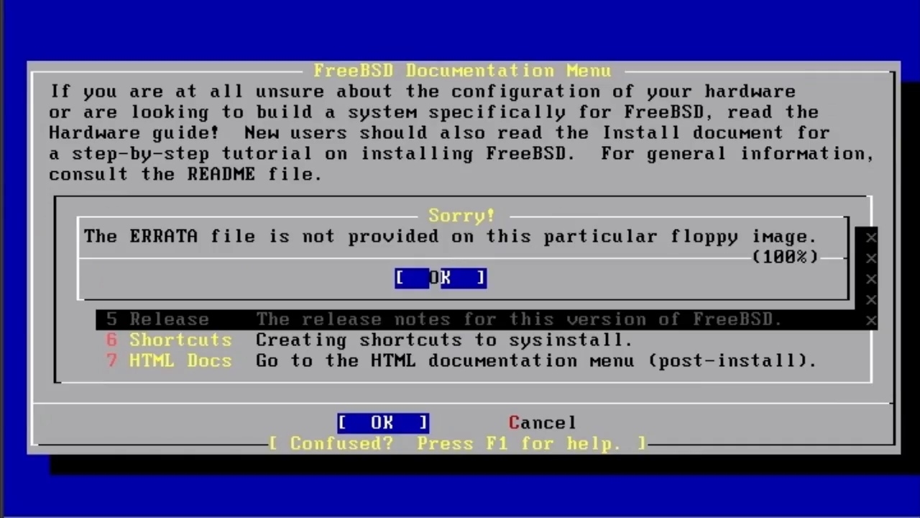
key(Return)
key(Down)
key(Down)
key(Return)
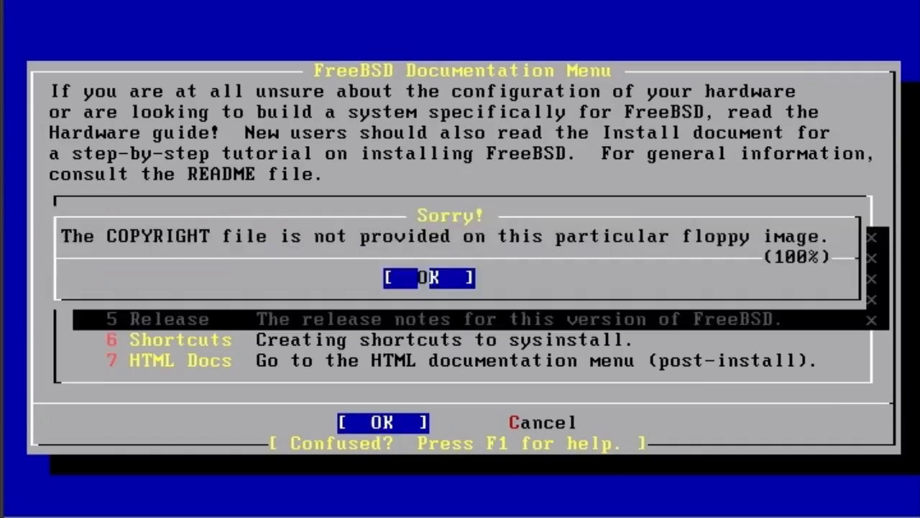
key(Return)
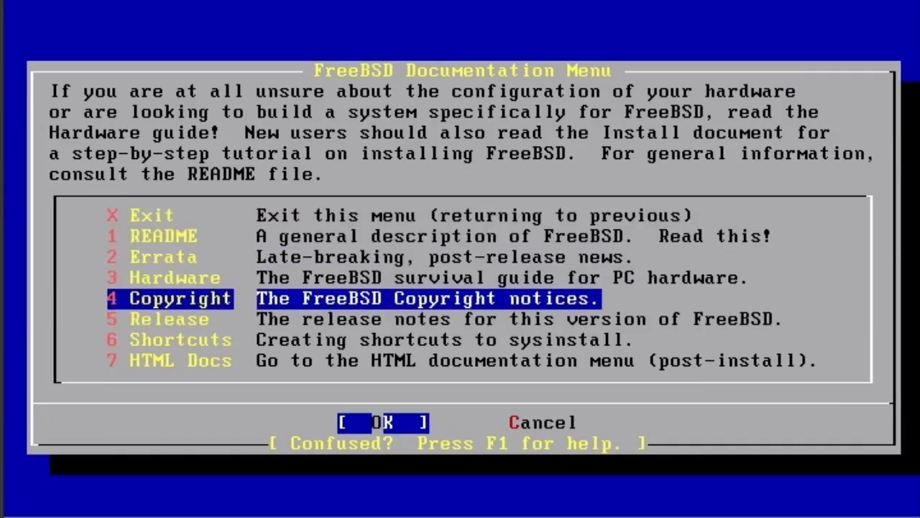
Leave the FreeBSD documentation menu and return to the sysinstall main menu.
key(Down)
key(Tab)
key(Tab)
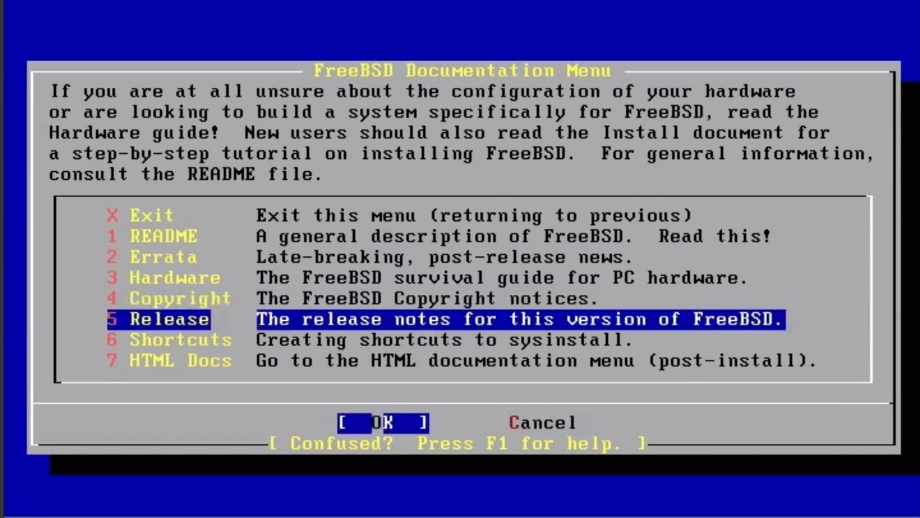
key(Up)
key(Tab)
key(Up)
key(Up)
Exit the installer from the sysinstall main menu, confirm the reboot and acknowledge the media removal reminder.
key(Up)
key(Up)
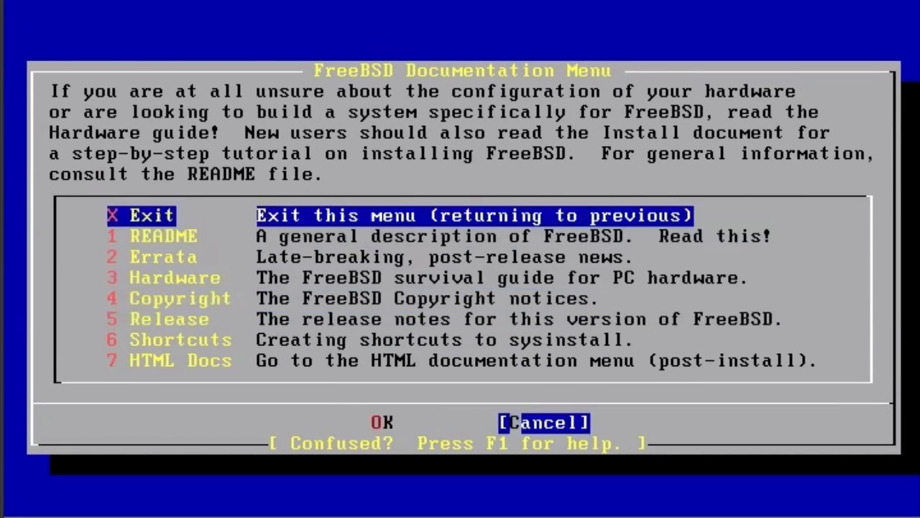
key(Return)
key(Down)
key(Down)
key(Up)
key(Down)
key(Down)
key(Down)
key(Down)
key(Down)
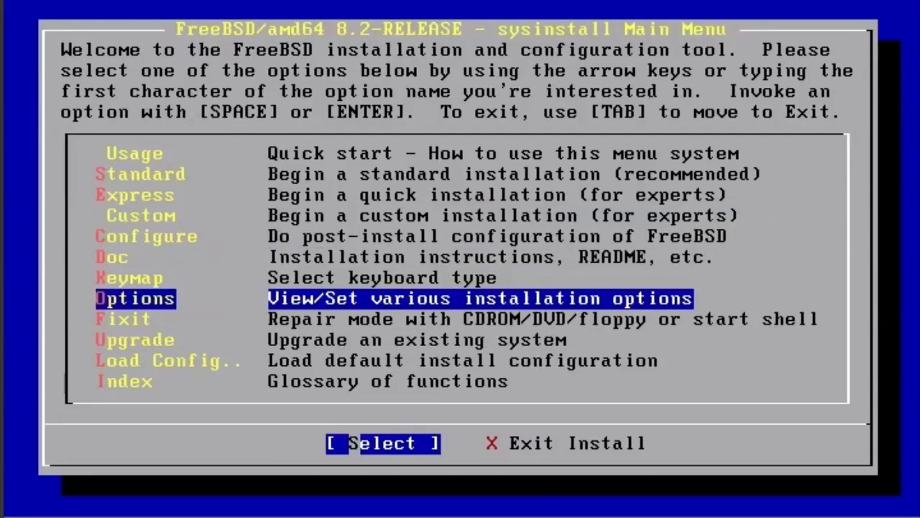
key(Tab)
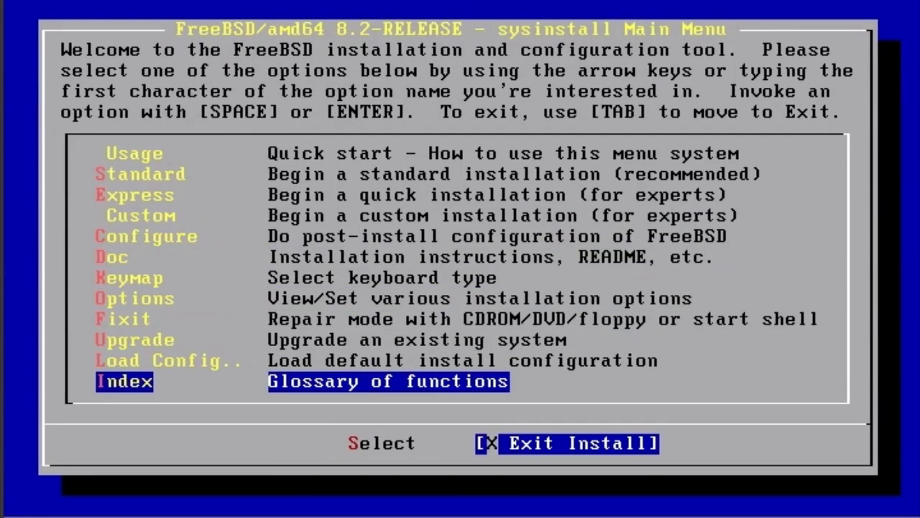
key(Return)
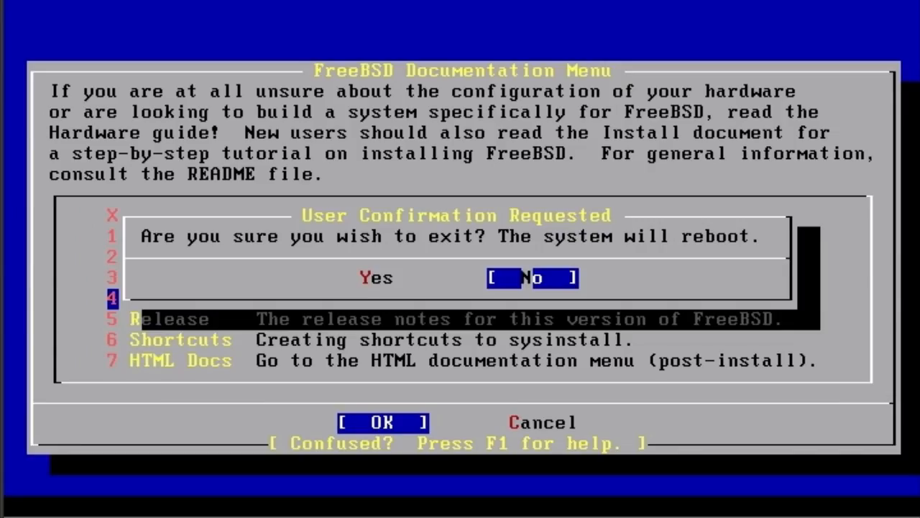
key(Left)
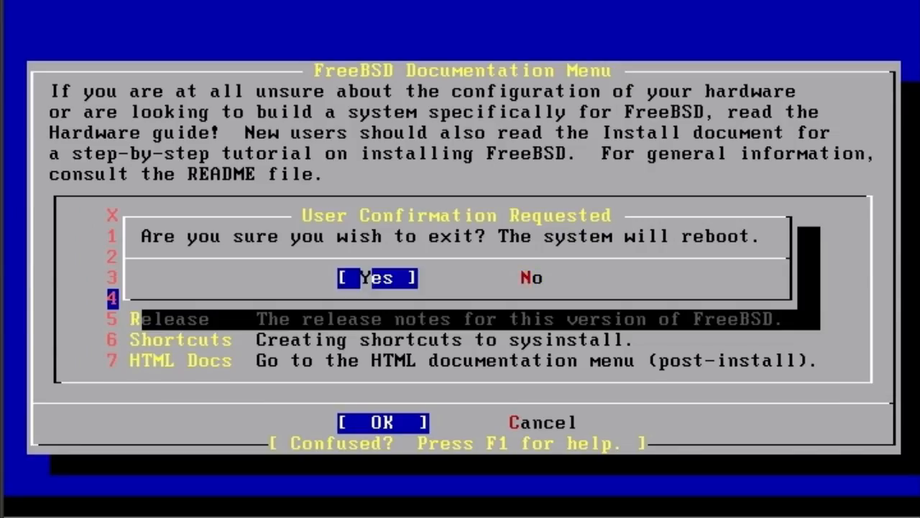
key(Return)
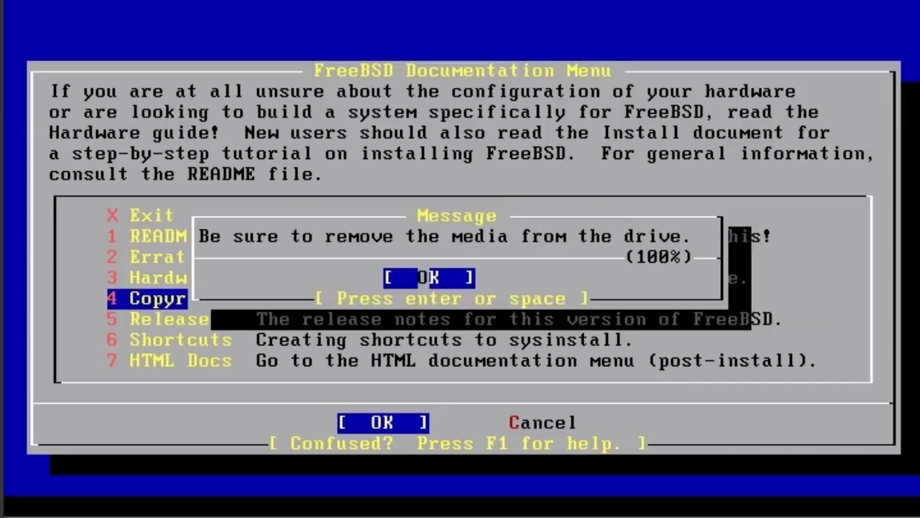
key(Return)
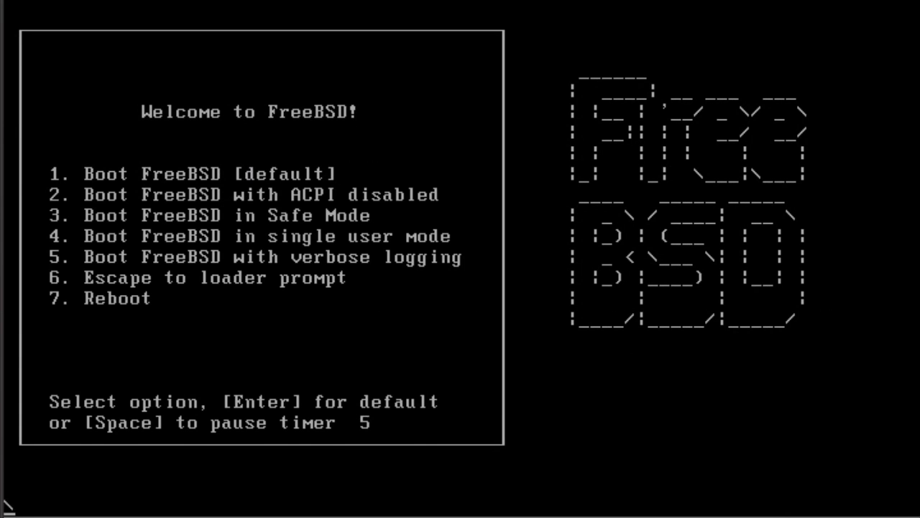
Boot FreeBSD with the default option and log in as root with the root password.
key(Return)
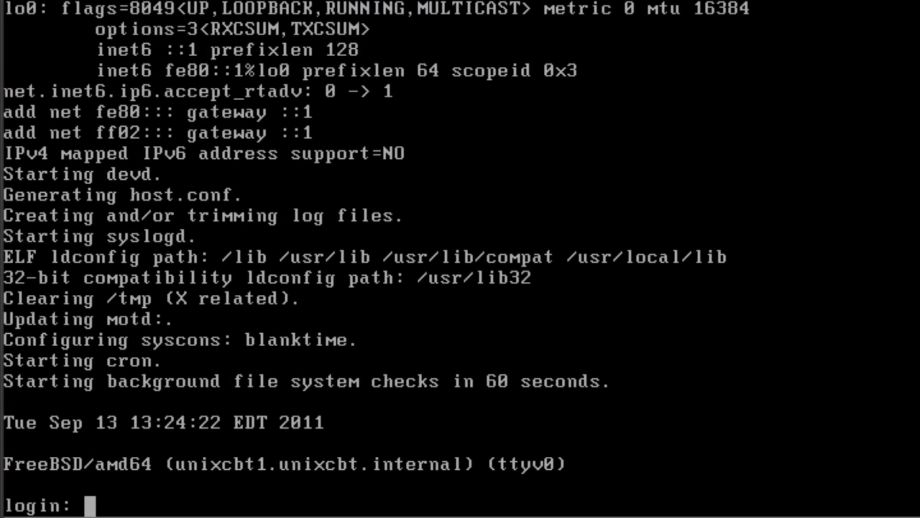
text(root)
key(Return)
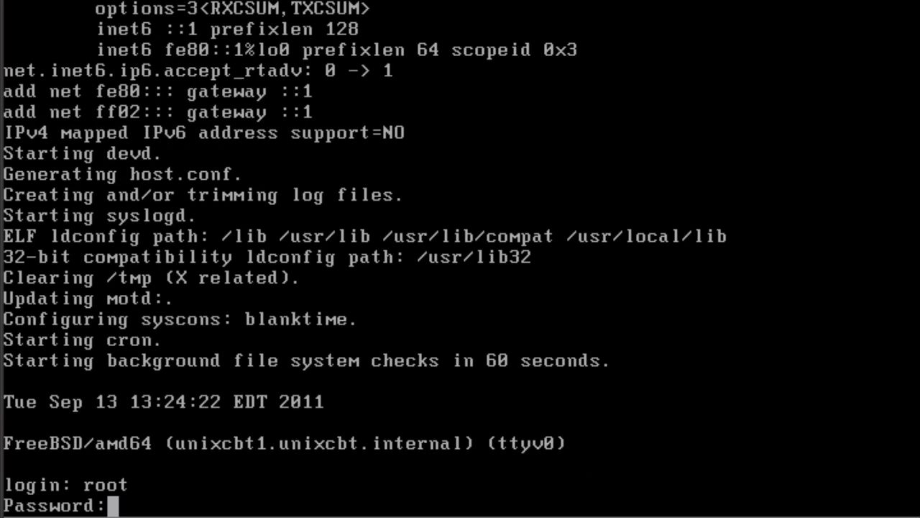
key(Return)
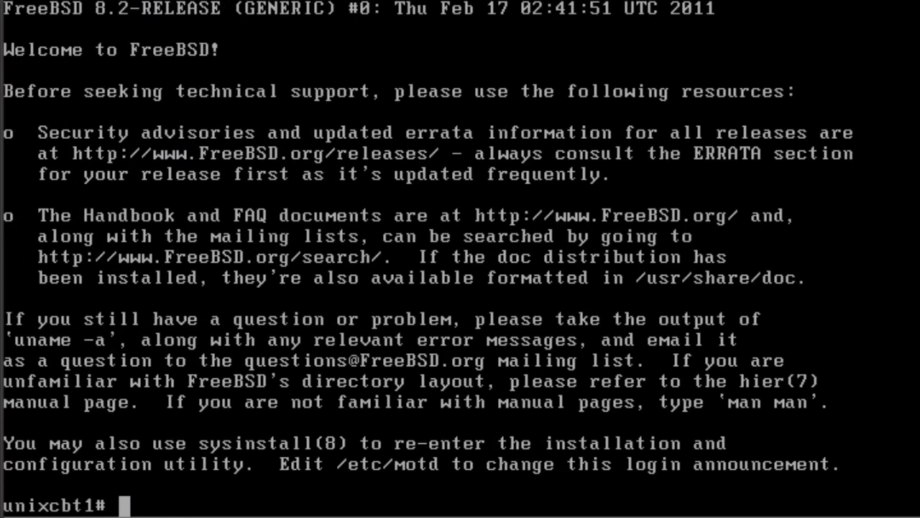
Clear the terminal and show the disk usage of the mounted filesystems with df -h.
text(clear)
key(Return)
text(df -h)
key(Return)
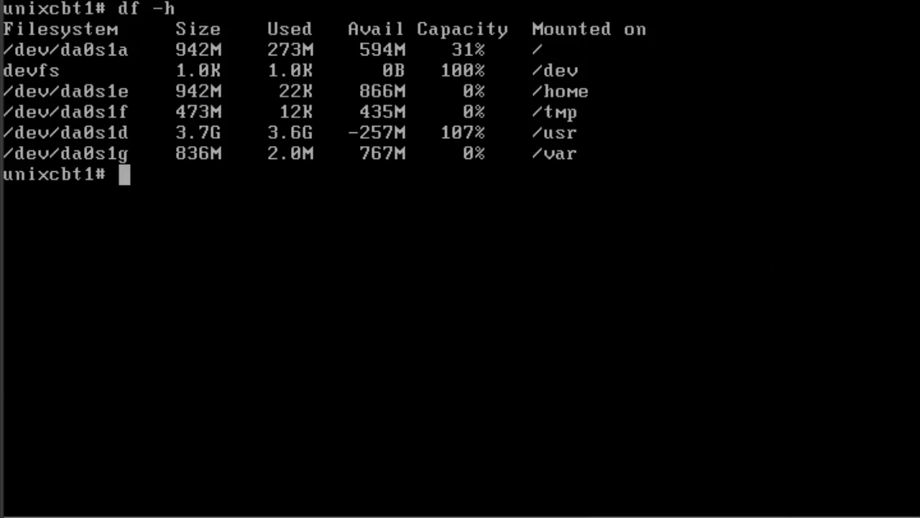
List the contents of /usr/ports/ in long format with ls -l.
text(ls -l /us)
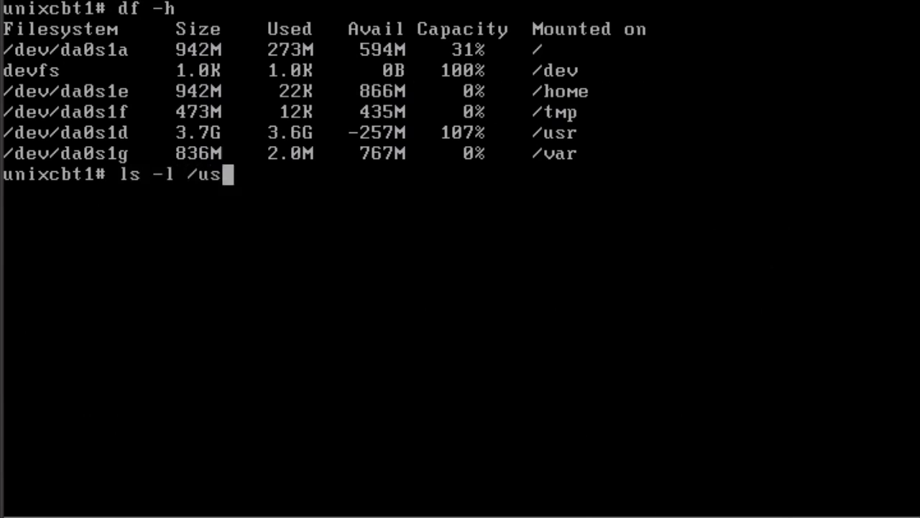
text(r/ports/)
key(Return)
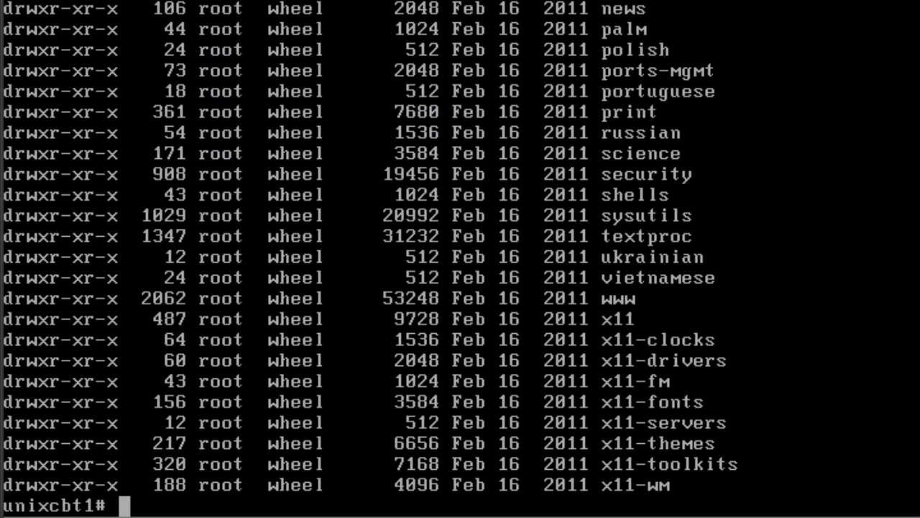
Check filesystem usage again with df -h and print the current working directory with pwd.
text(df -h)
key(Return)
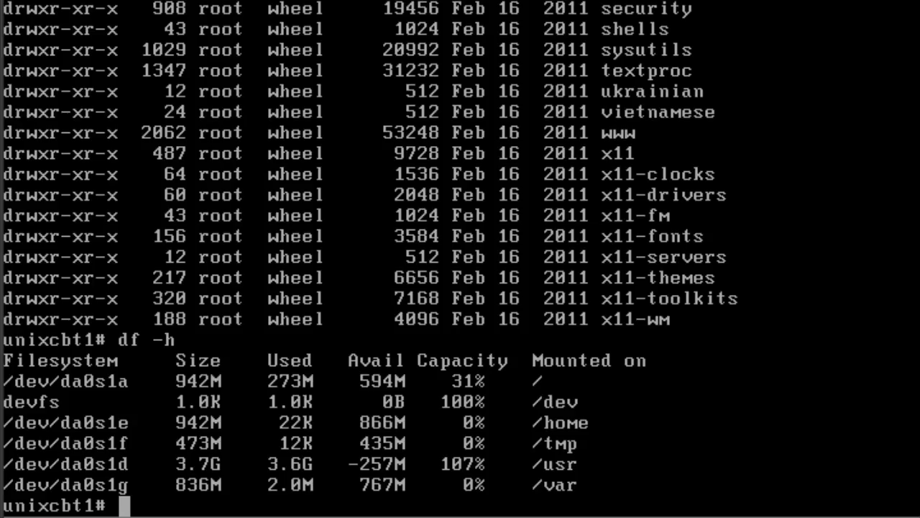
text(pwd)
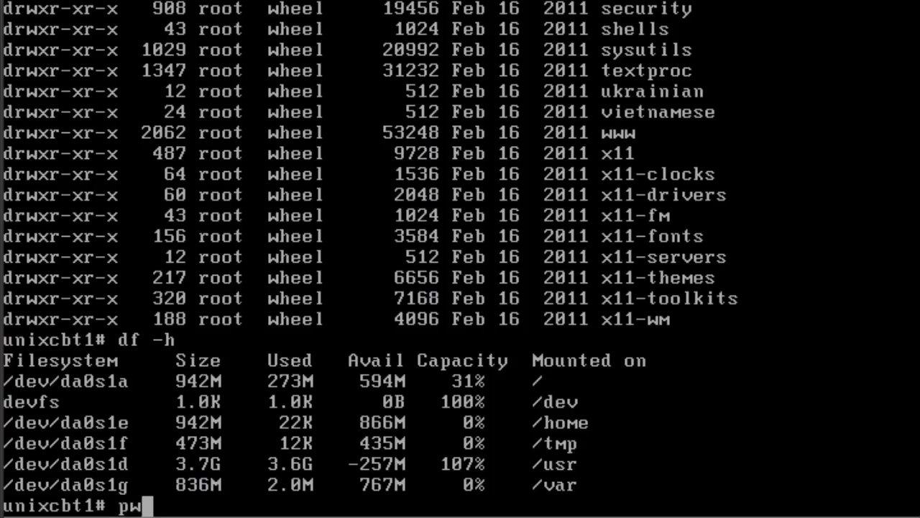
key(Return)
Clear the terminal and log out of the root session with exit.
text(clear)
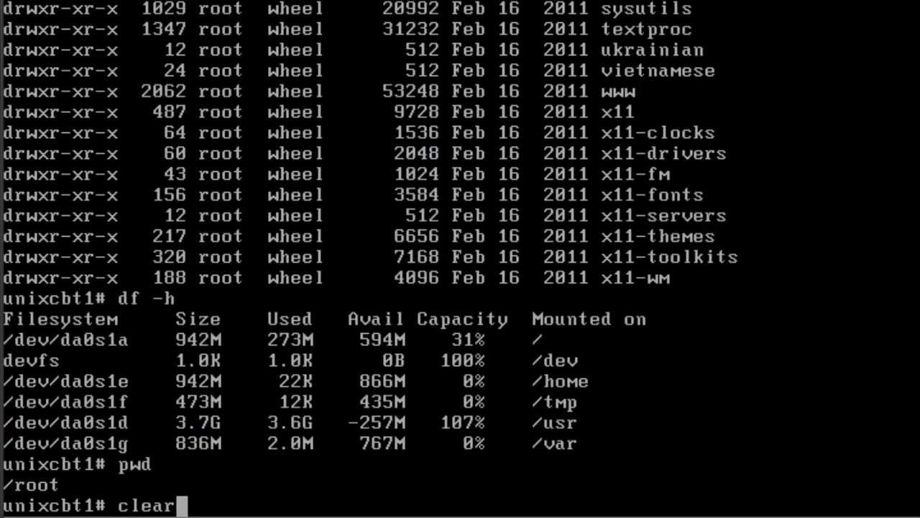
key(Return)
text(exit)
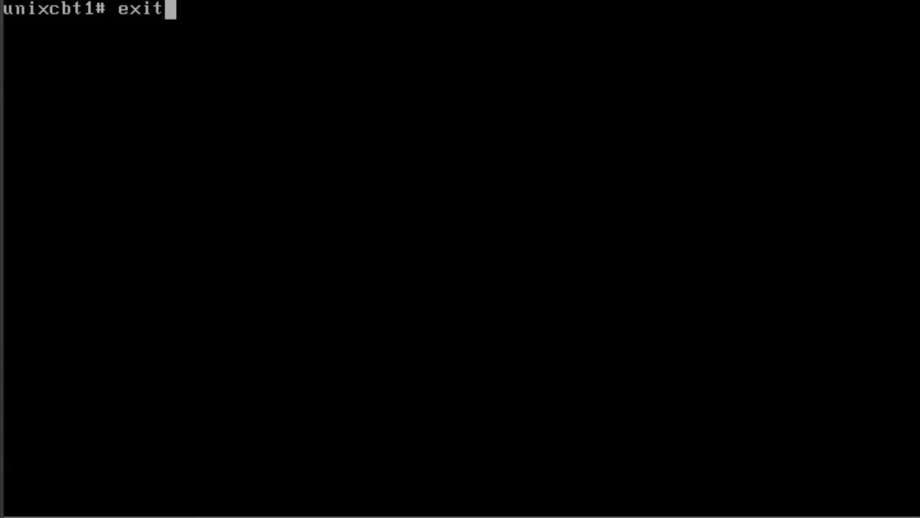
key(Return)
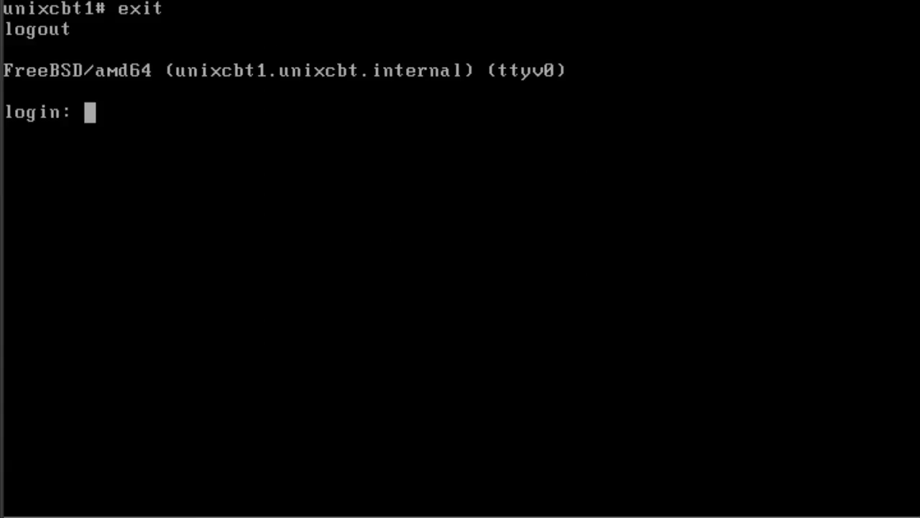
Cycle through the other virtual consoles, including ttyv5, and return to the first console, ttyv0.
key(alt+F2)
key(alt+F3)
key(alt+F4)
key(alt+F5)
key(alt+F6)
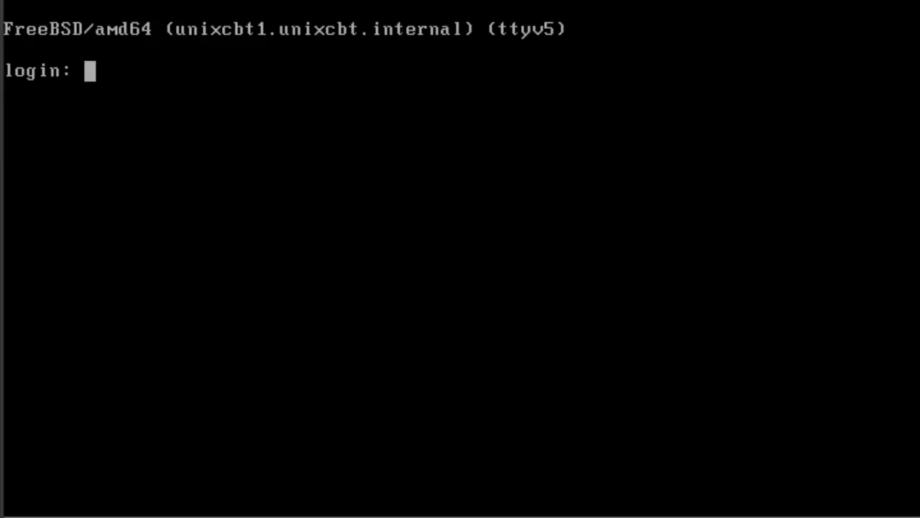
key(alt+F8)
key(alt+F1)
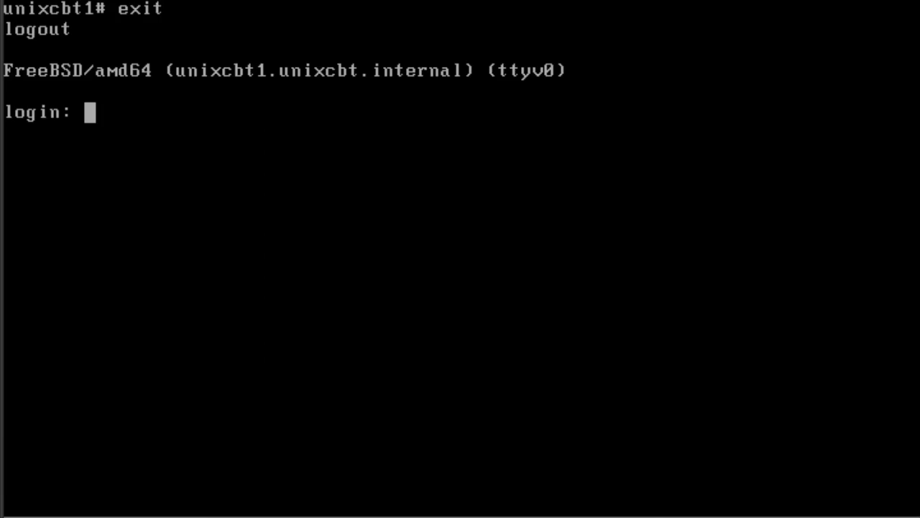